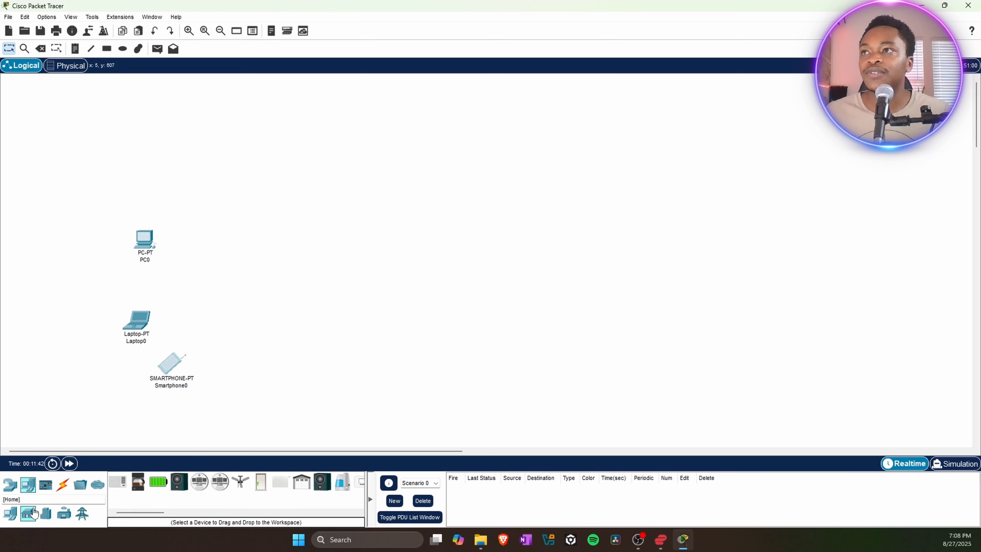
# Drag a generic AP-PT access point from Wireless Devices onto the workspace.
pyautogui.click(14, 519)
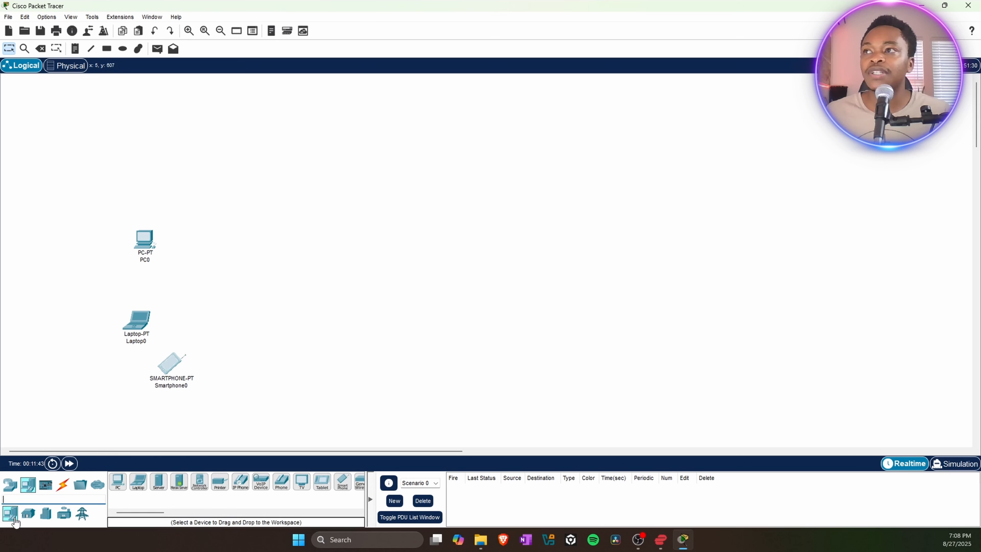
pyautogui.click(10, 484)
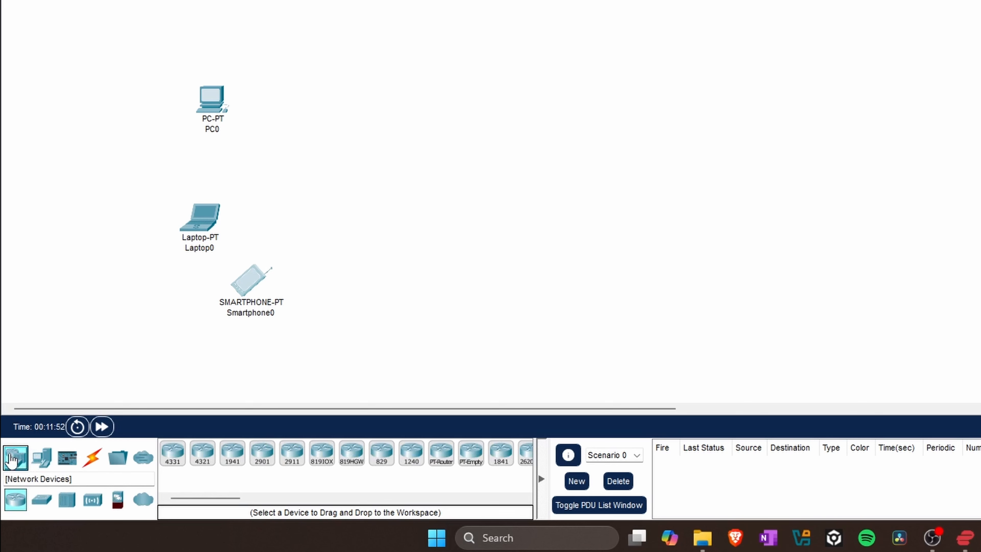
pyautogui.click(90, 503)
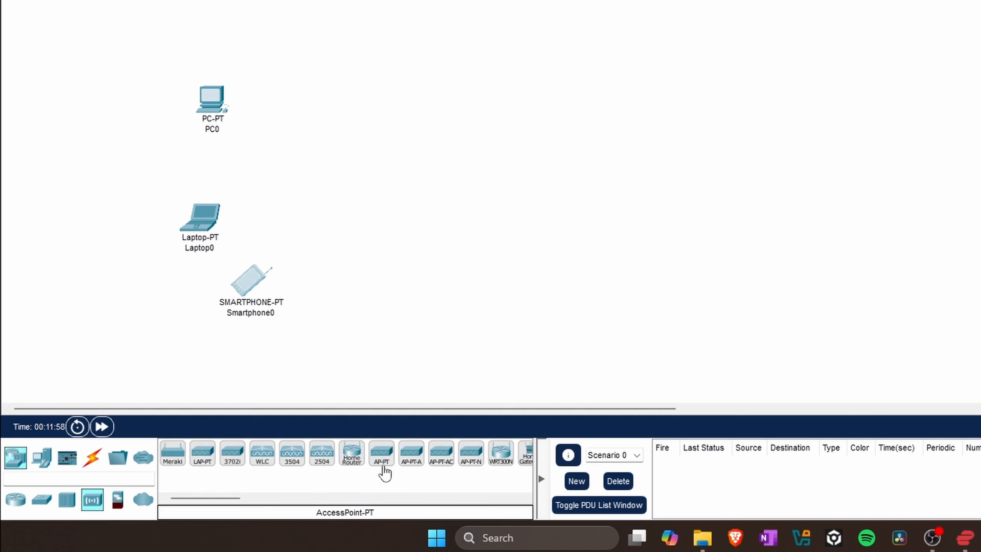
pyautogui.moveTo(382, 462); pyautogui.dragTo(357, 129)
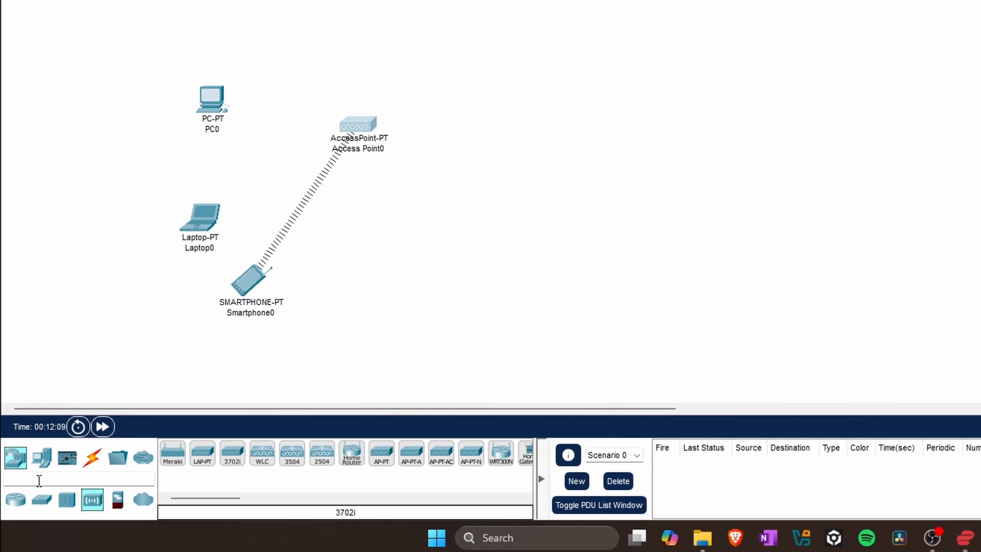
# Place a 2950T switch on the workspace and nudge it slightly higher.
pyautogui.click(40, 500)
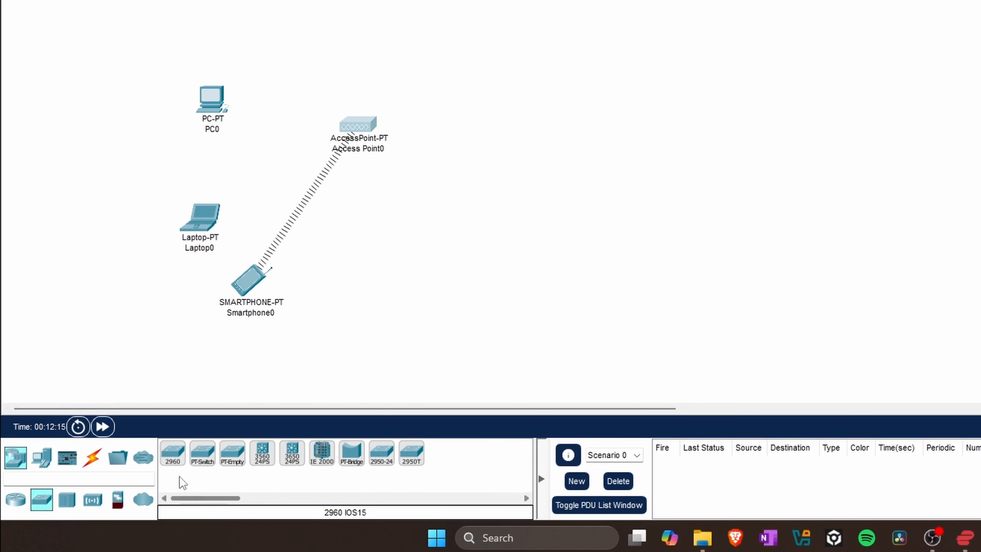
pyautogui.click(412, 467)
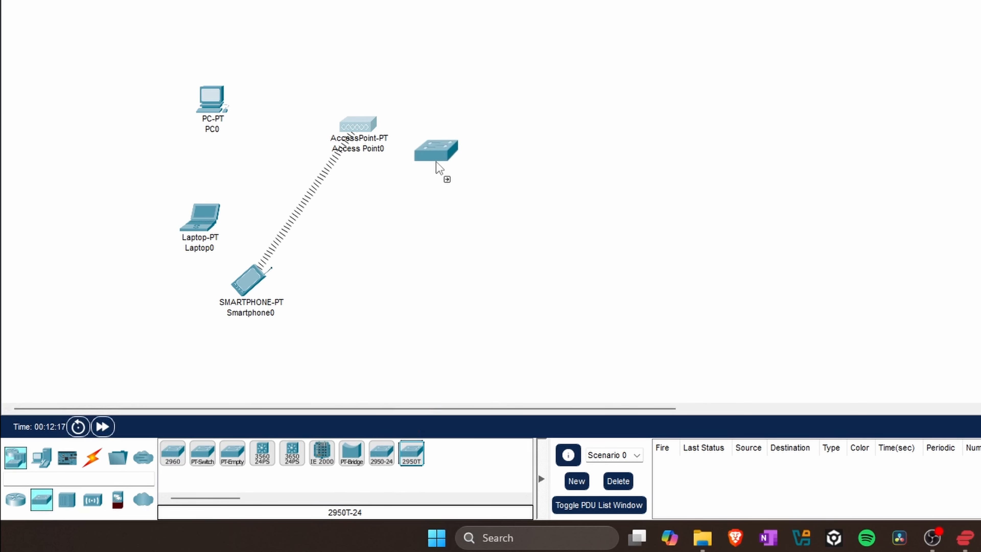
pyautogui.click(412, 213)
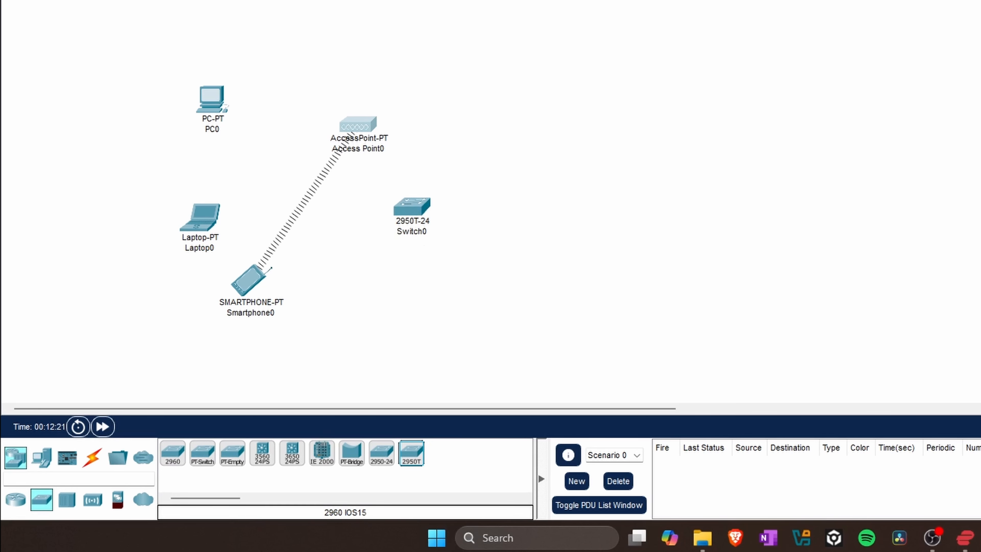
pyautogui.moveTo(408, 216); pyautogui.dragTo(406, 205)
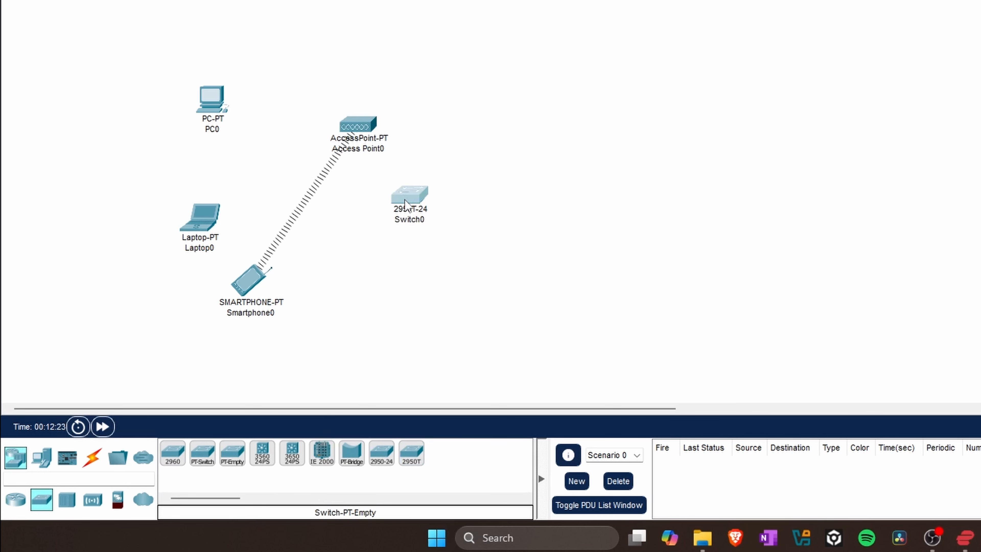
pyautogui.click(15, 502)
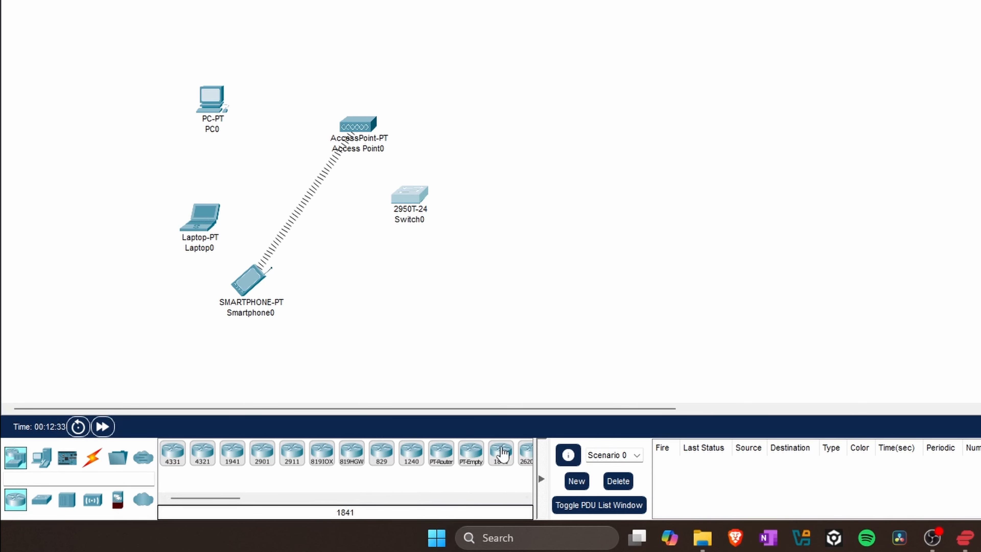
# Place an 1841 router right of the switch and an empty cloud at the far right.
pyautogui.click(507, 463)
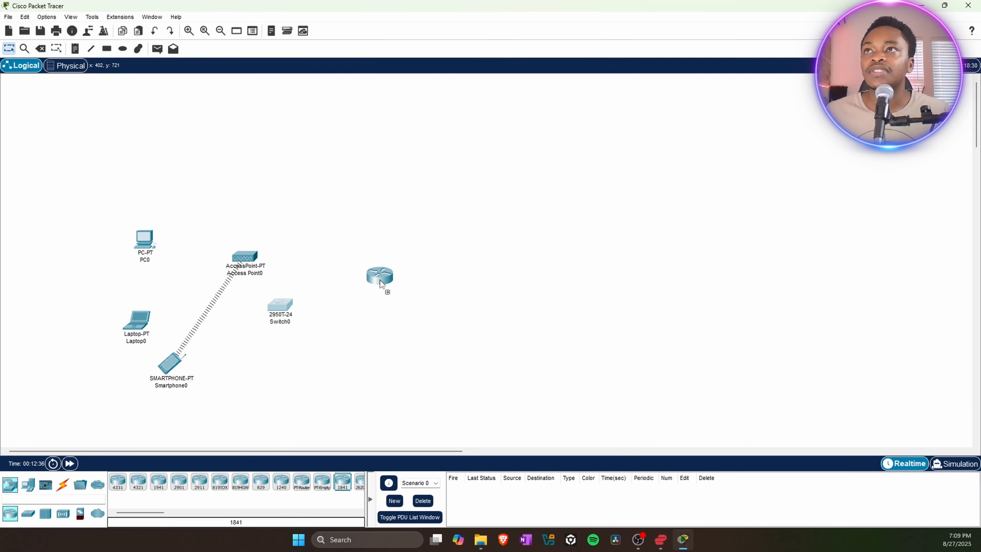
pyautogui.click(380, 281)
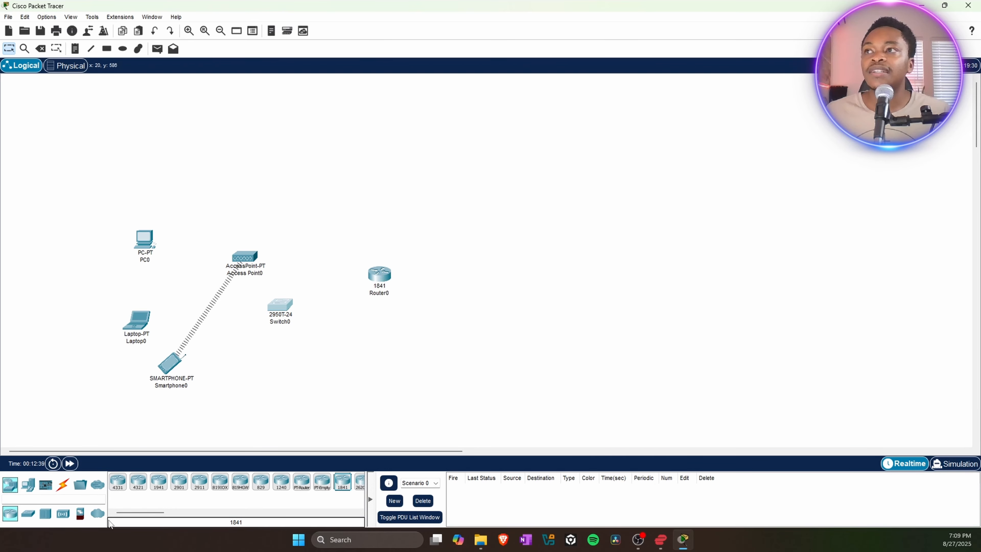
pyautogui.click(95, 516)
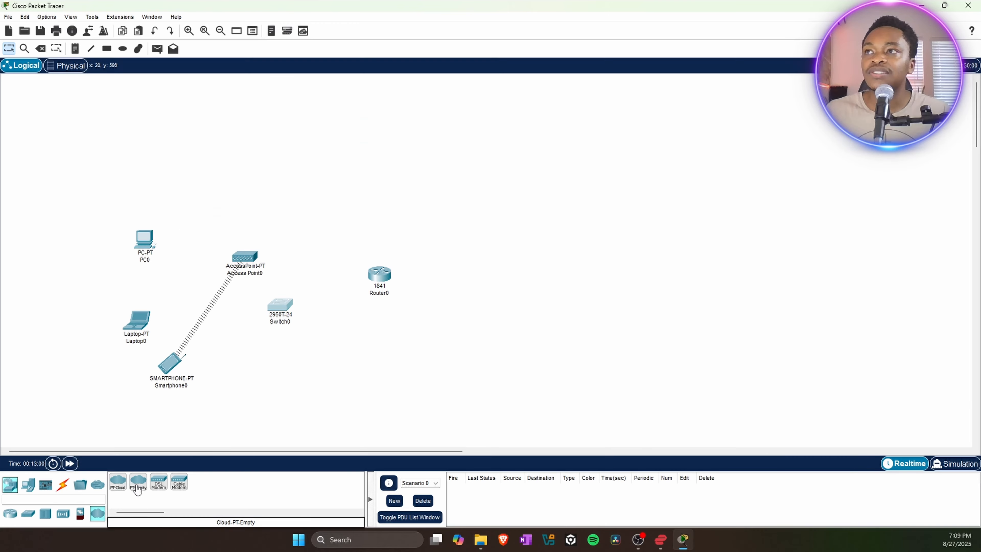
pyautogui.moveTo(202, 452); pyautogui.dragTo(911, 159)
pyautogui.moveTo(623, 280); pyautogui.dragTo(623, 280)
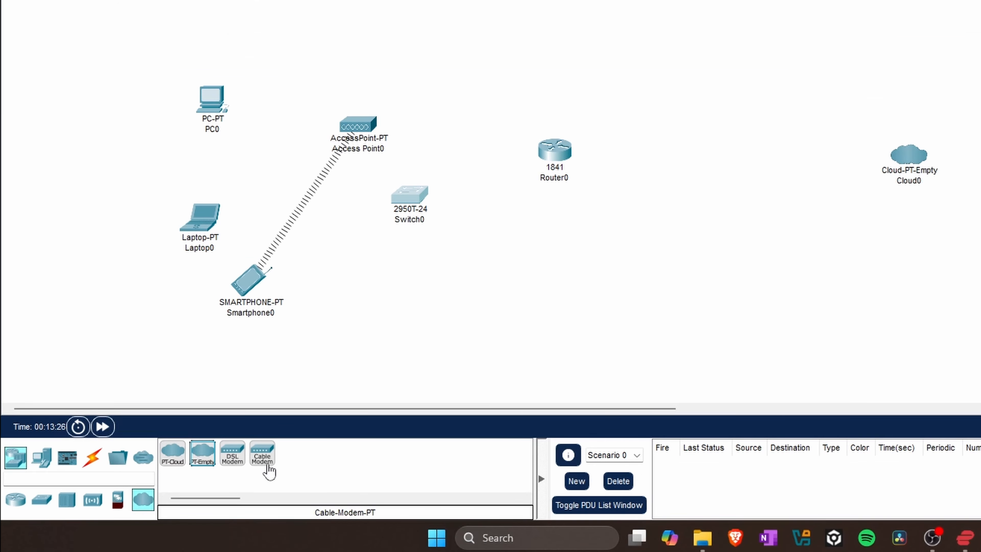
# Place a cable modem right of Router0 after checking its PT-MODEM-NM-1CGE module.
pyautogui.click(268, 462)
pyautogui.click(692, 165)
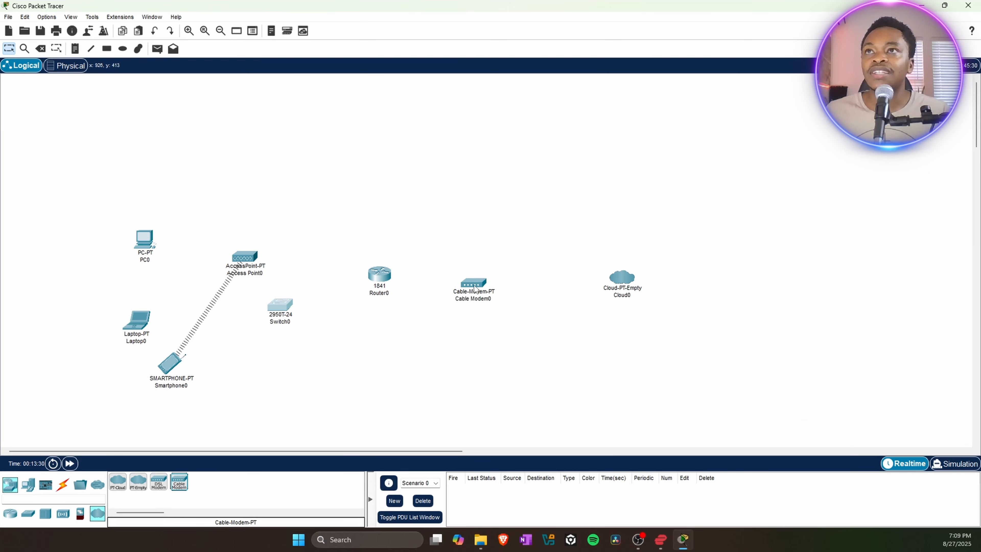
pyautogui.click(474, 289)
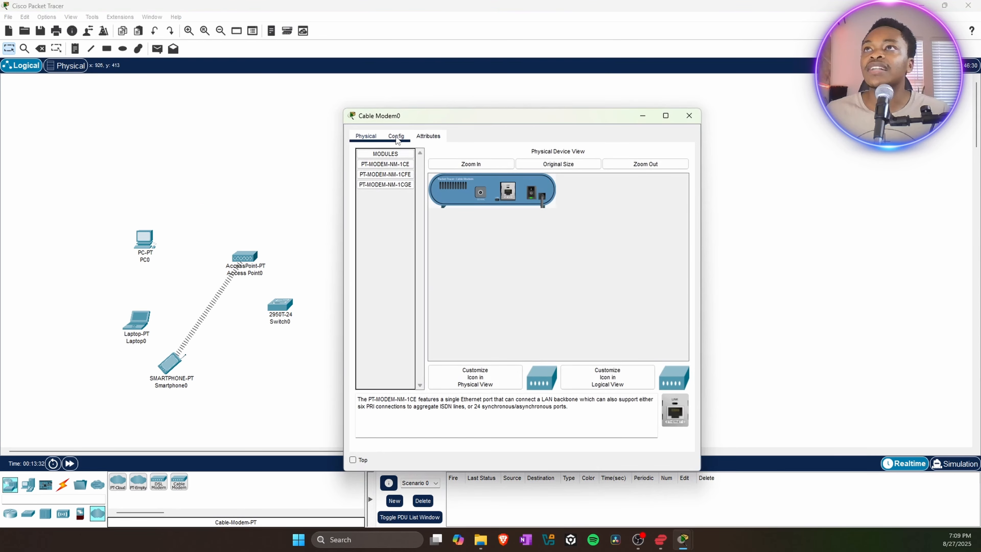
pyautogui.click(397, 138)
pyautogui.click(362, 137)
pyautogui.click(384, 185)
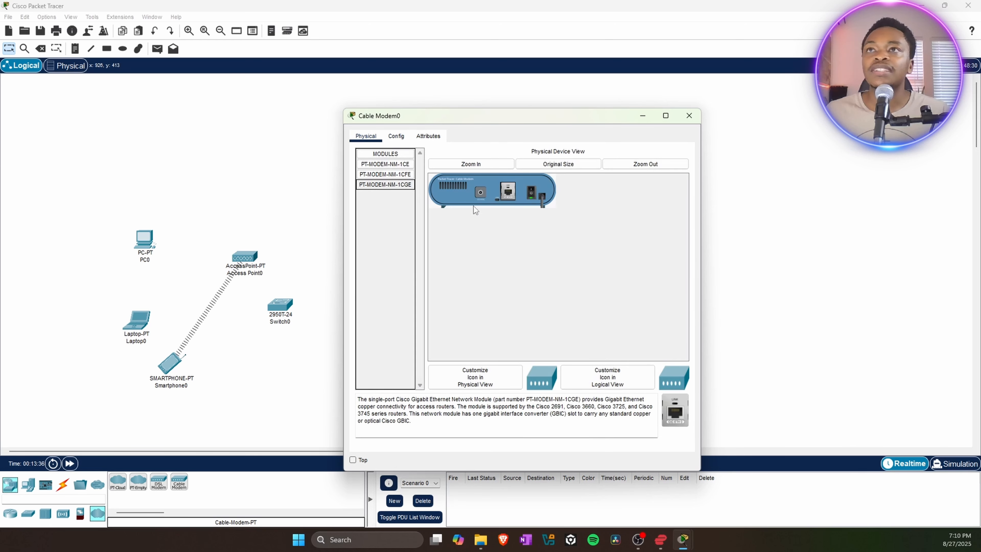
pyautogui.click(689, 115)
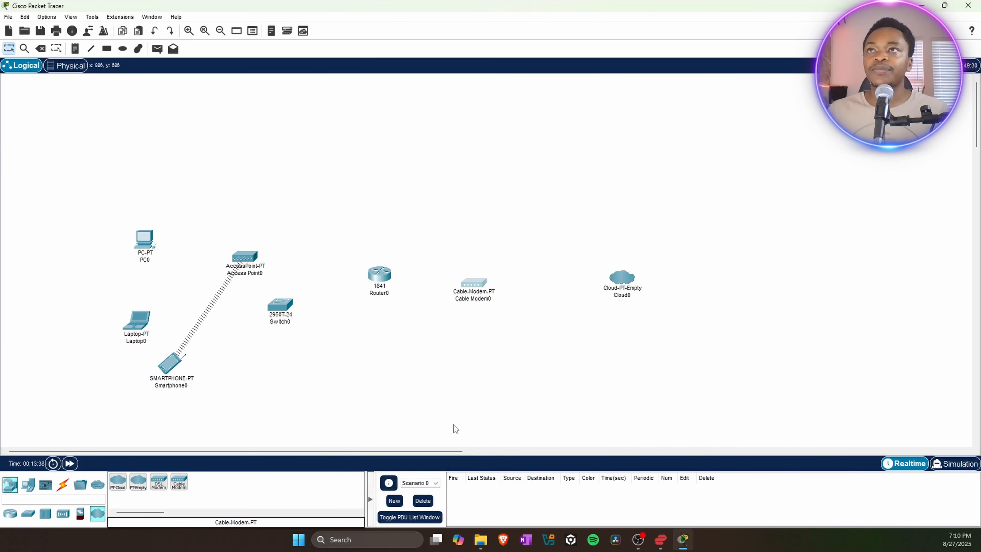
pyautogui.moveTo(468, 286)
pyautogui.mouseDown()
pyautogui.moveTo(469, 262)
pyautogui.moveTo(482, 285)
pyautogui.mouseUp()
# Rename Cloud0 to Safaricom.
pyautogui.click(625, 294)
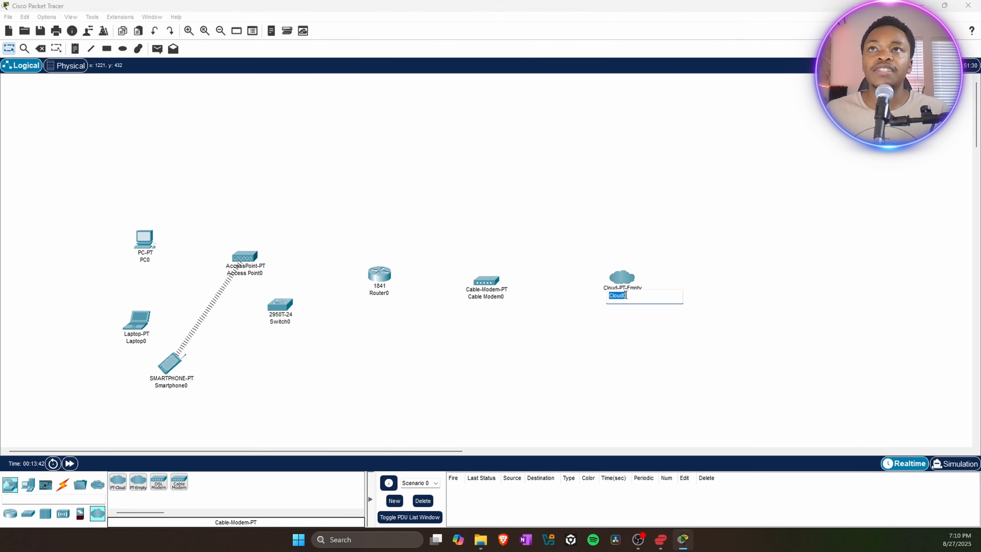
pyautogui.write('Safaricom')
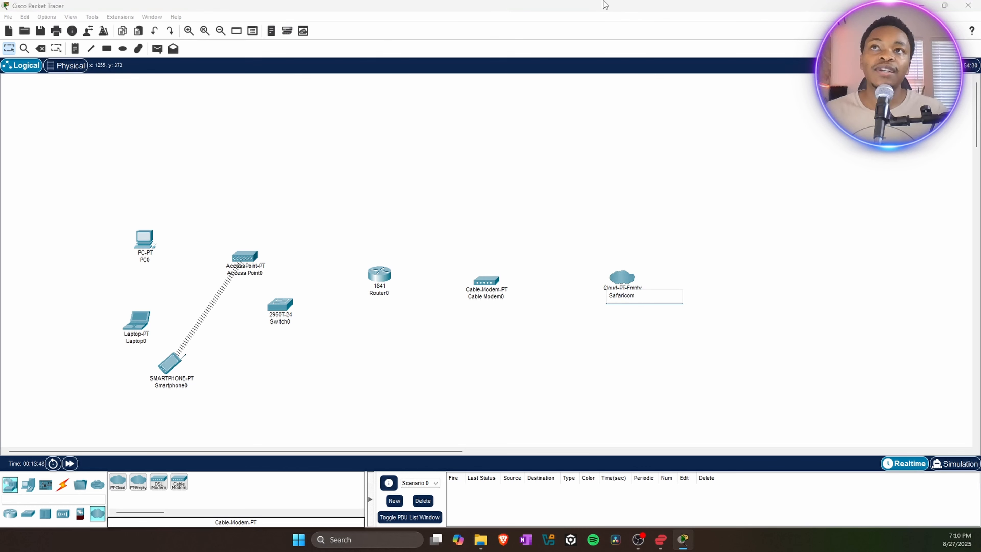
pyautogui.press('Return')
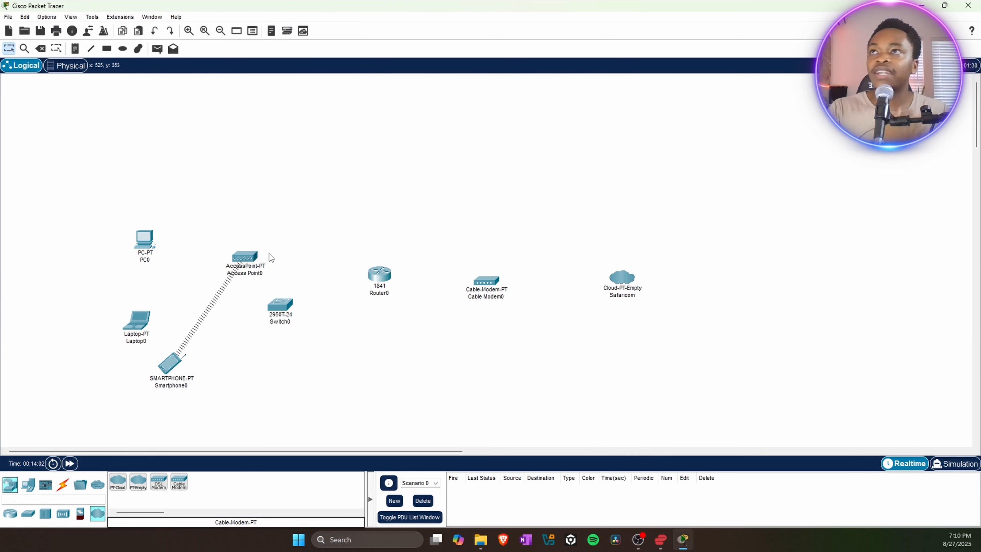
# Move PC0 below Switch0, Laptop0 beside Access Point0, and Smartphone0 up-left.
pyautogui.moveTo(236, 271)
pyautogui.mouseDown()
pyautogui.moveTo(248, 218)
pyautogui.moveTo(242, 255)
pyautogui.mouseUp()
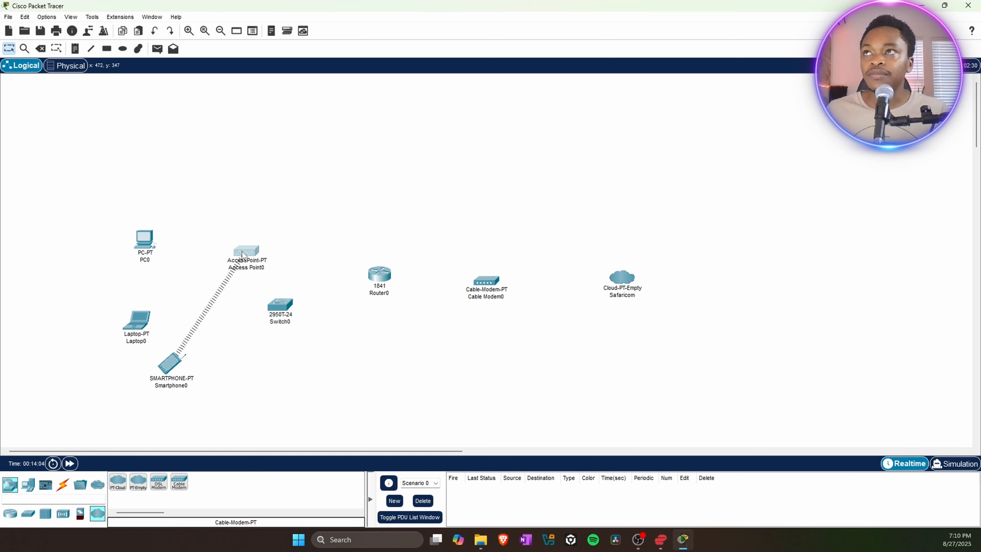
pyautogui.moveTo(276, 317); pyautogui.dragTo(282, 312)
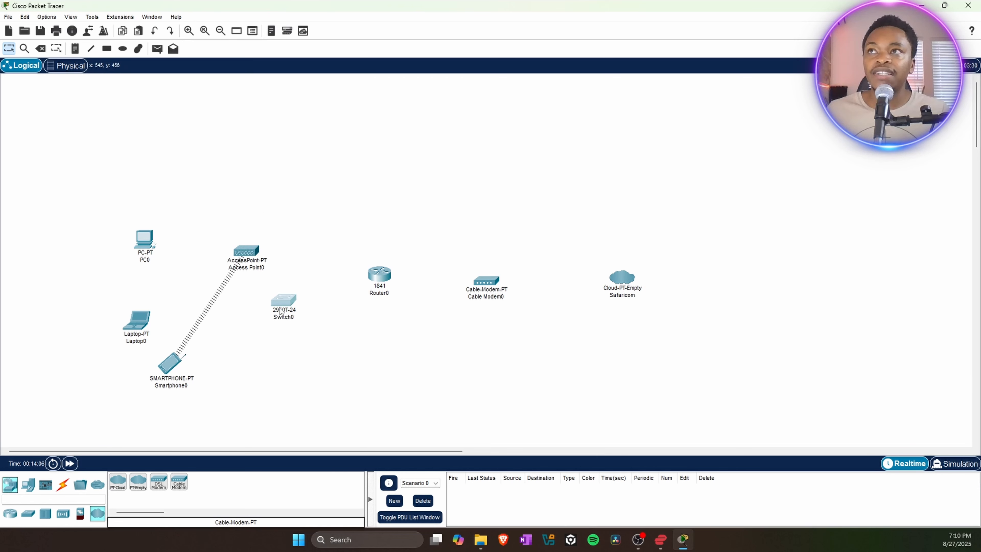
pyautogui.moveTo(136, 249); pyautogui.dragTo(267, 387)
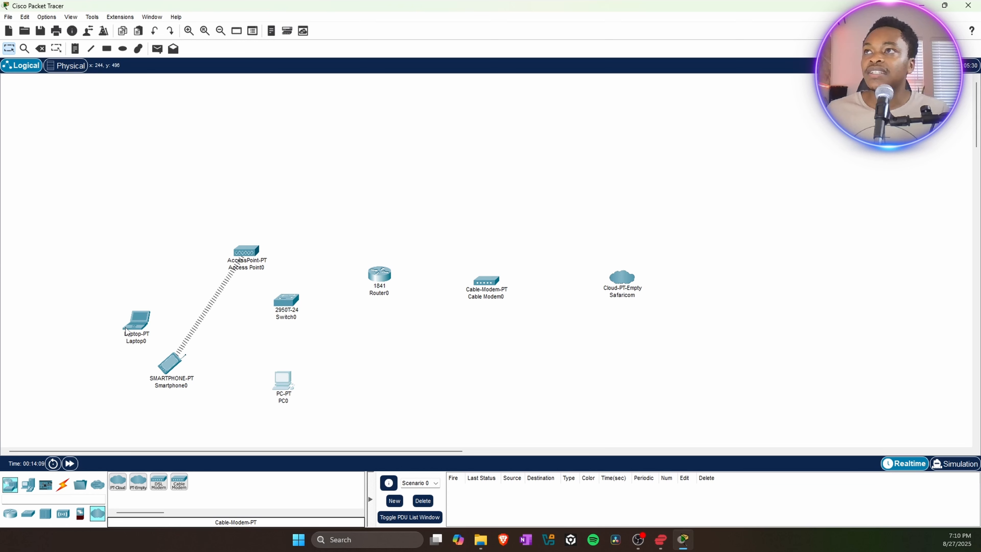
pyautogui.moveTo(128, 331); pyautogui.dragTo(159, 252)
pyautogui.moveTo(169, 371); pyautogui.dragTo(144, 345)
pyautogui.moveTo(287, 300); pyautogui.dragTo(285, 302)
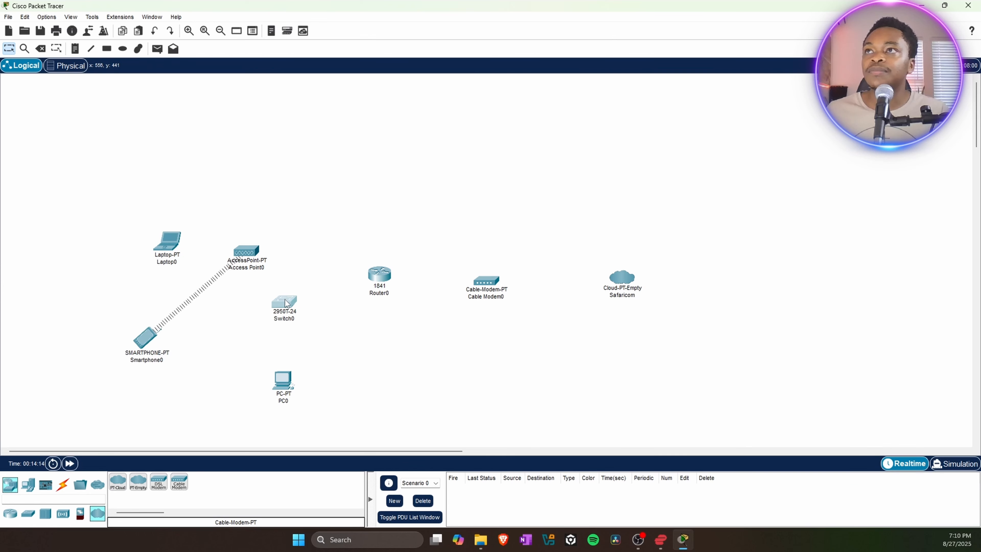
pyautogui.click(289, 385)
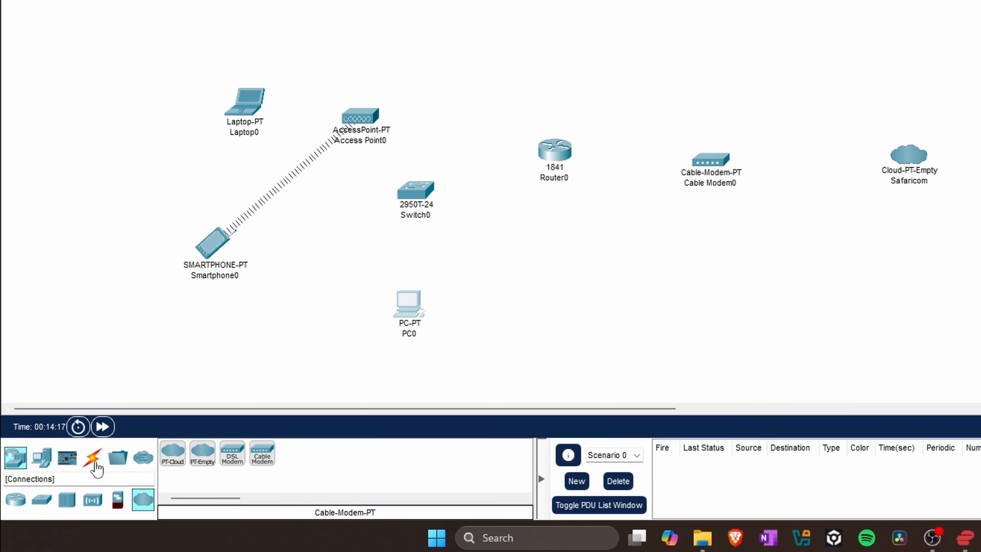
pyautogui.click(95, 465)
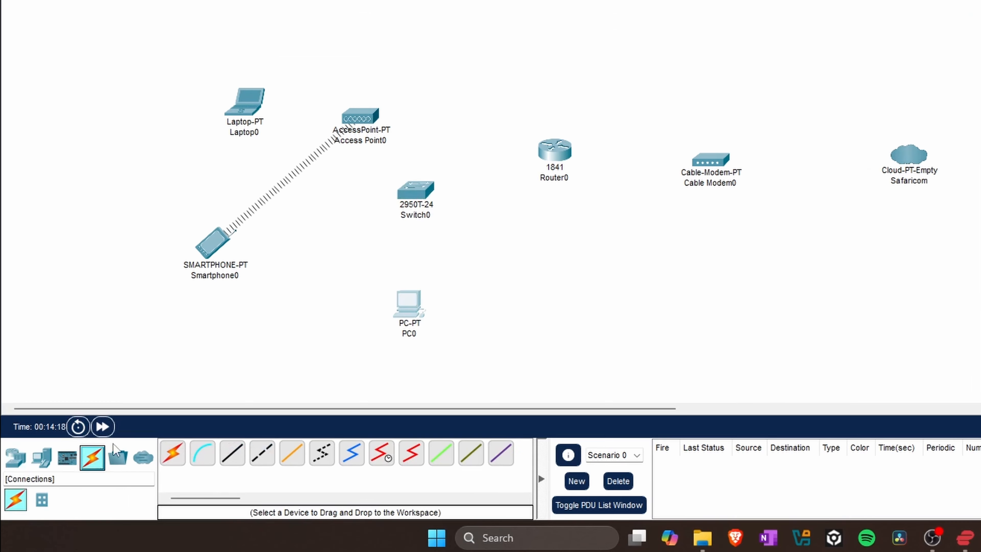
# Cable PC0 FastEthernet0 to Switch0 Fa0/1 and Access Point0 Port 0 to Fa0/2.
pyautogui.click(243, 455)
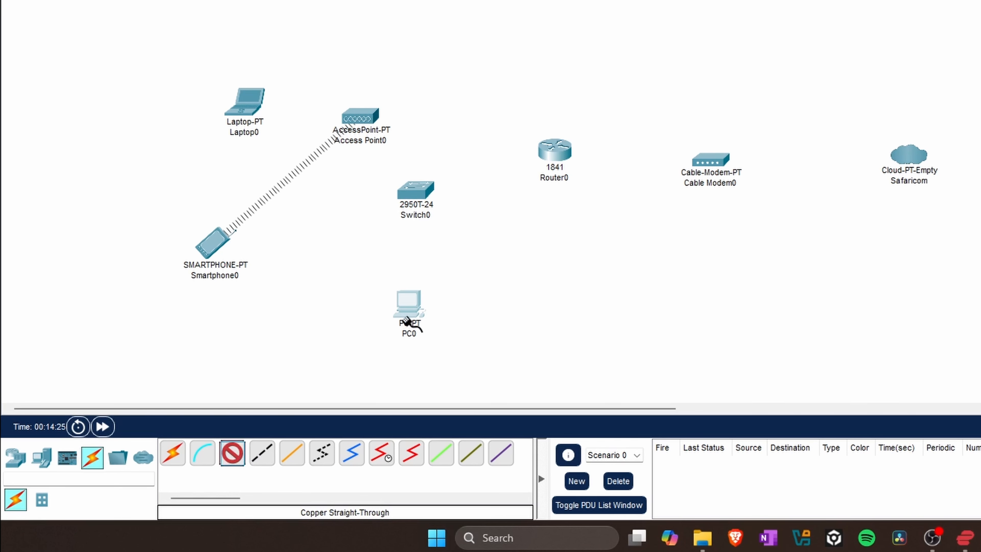
pyautogui.click(408, 308)
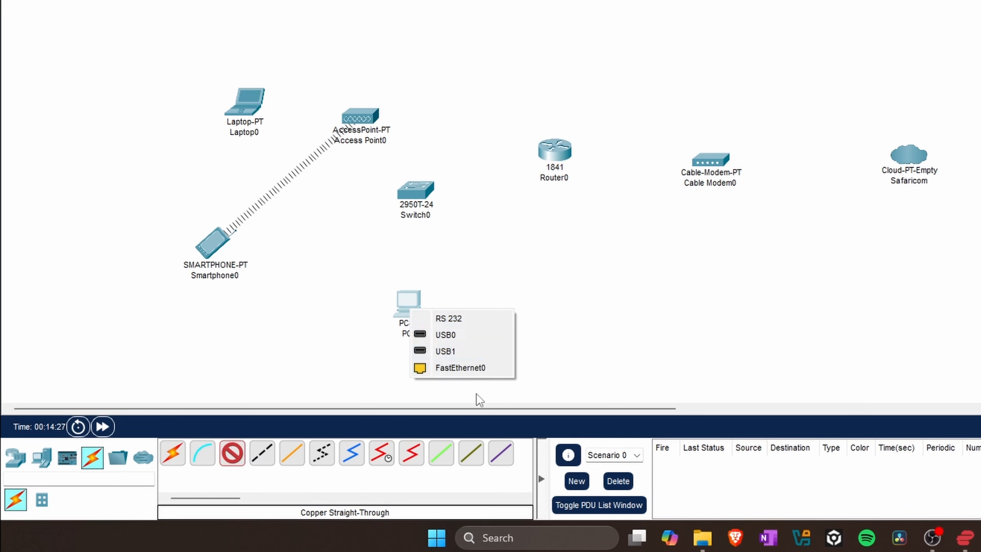
pyautogui.click(480, 370)
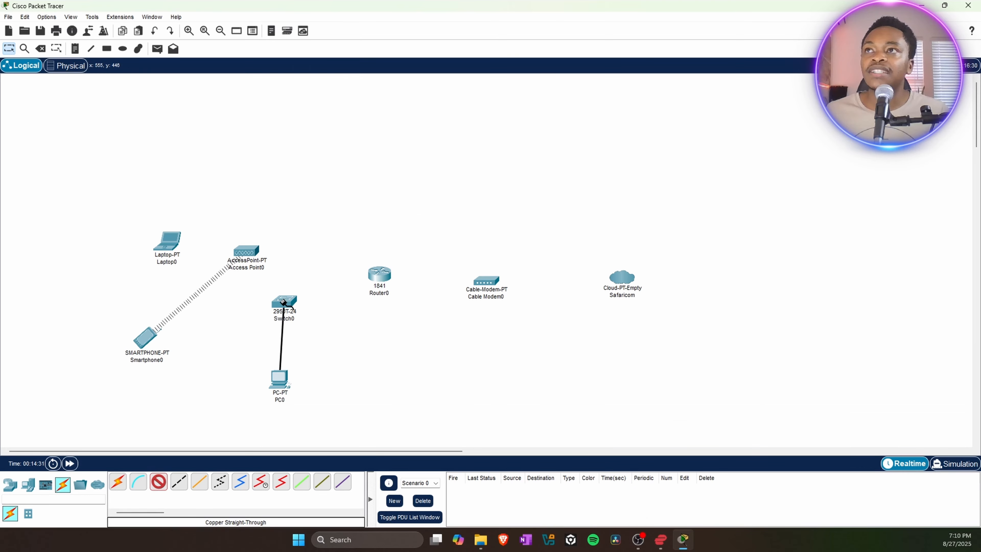
pyautogui.click(283, 302)
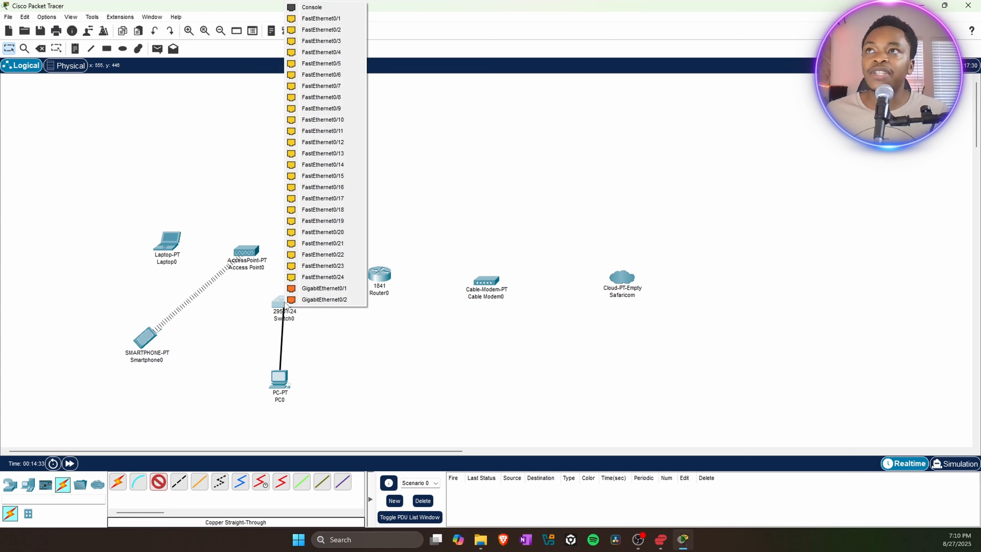
pyautogui.click(313, 20)
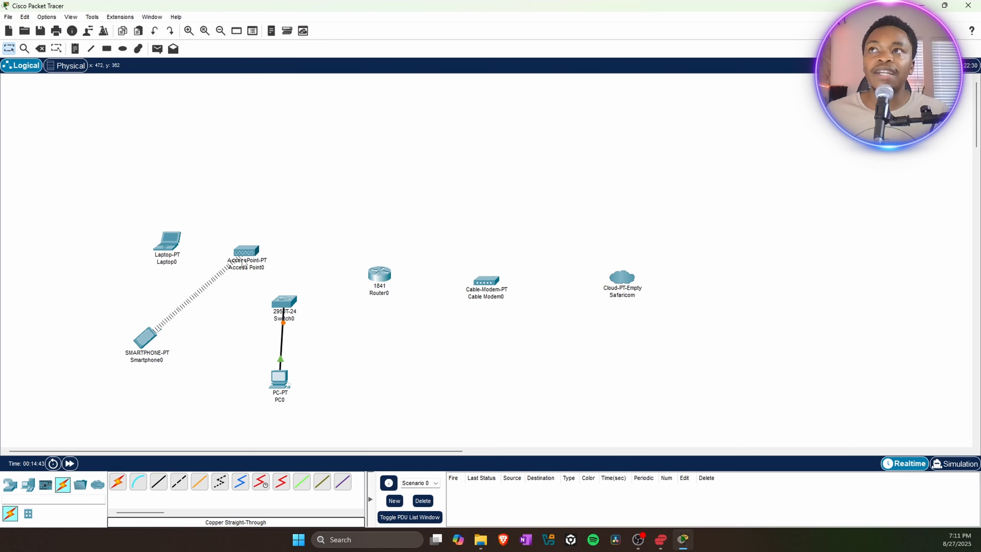
pyautogui.click(159, 482)
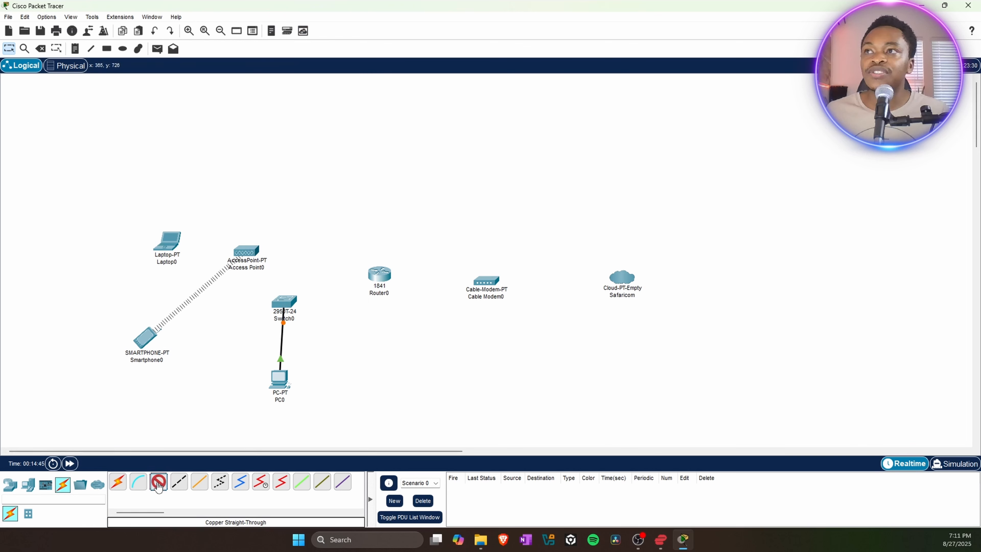
pyautogui.click(250, 255)
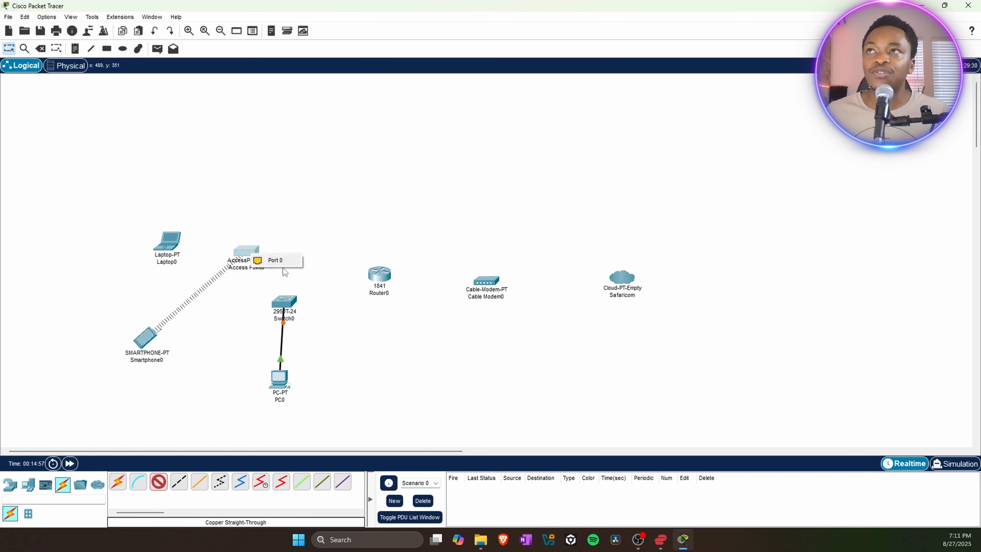
pyautogui.click(276, 260)
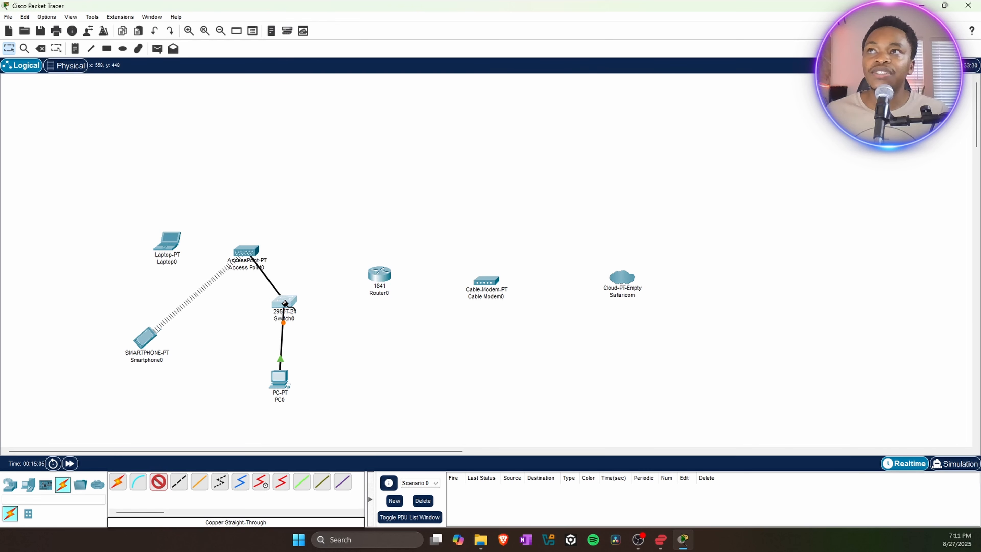
pyautogui.click(285, 303)
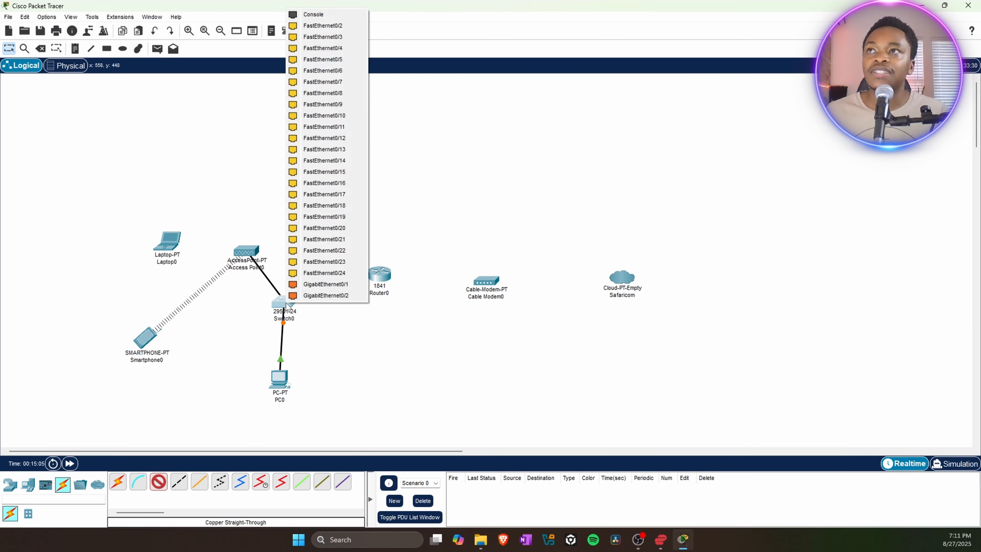
pyautogui.click(325, 30)
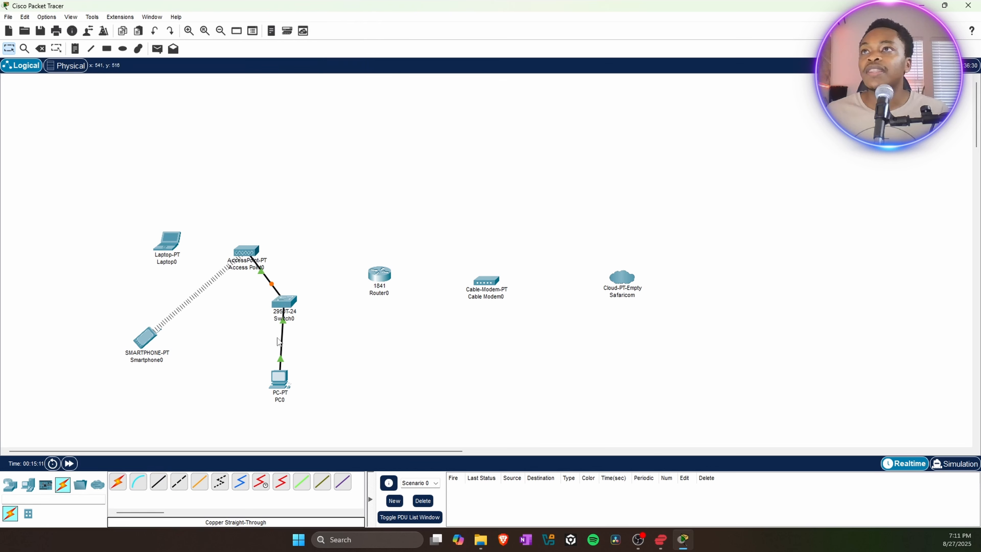
# Link Switch0 to Router0 Fa0/0, and Router0 Fa0/1 to Cable Modem0 Port 1.
pyautogui.click(158, 483)
pyautogui.click(290, 302)
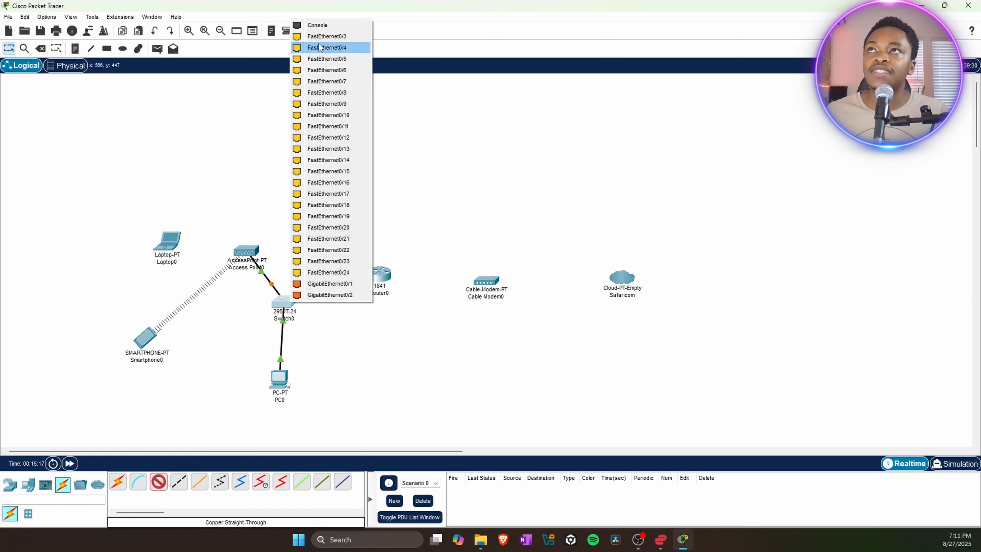
pyautogui.click(331, 36)
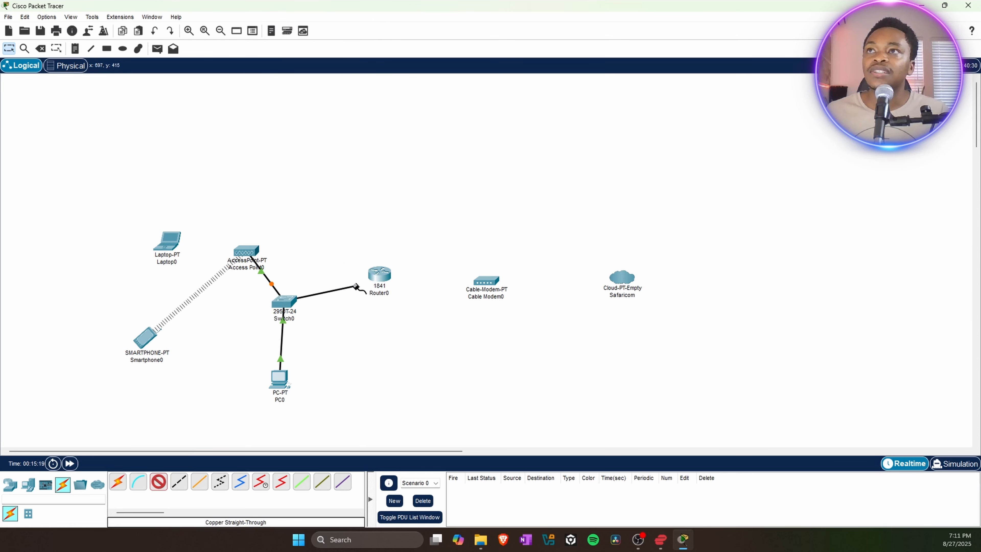
pyautogui.click(375, 279)
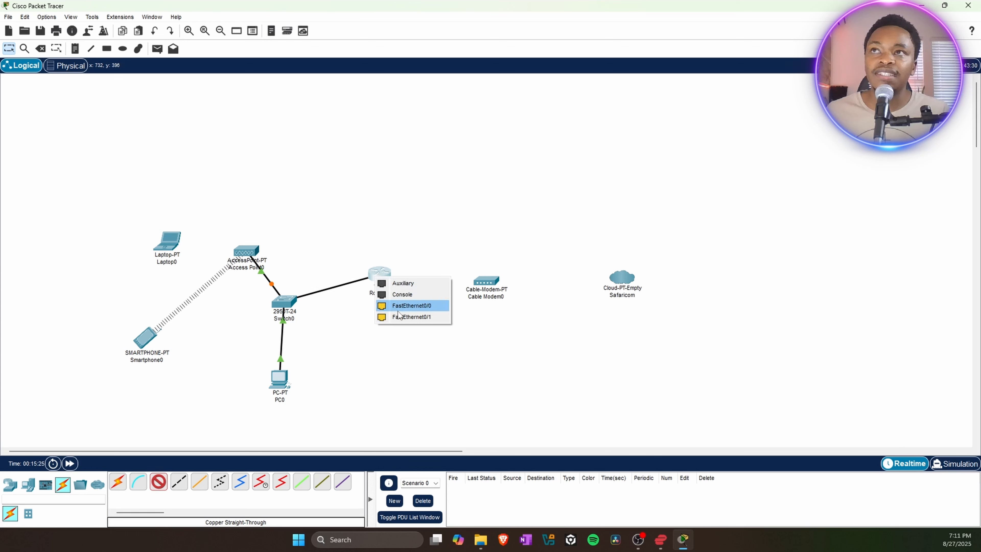
pyautogui.click(409, 311)
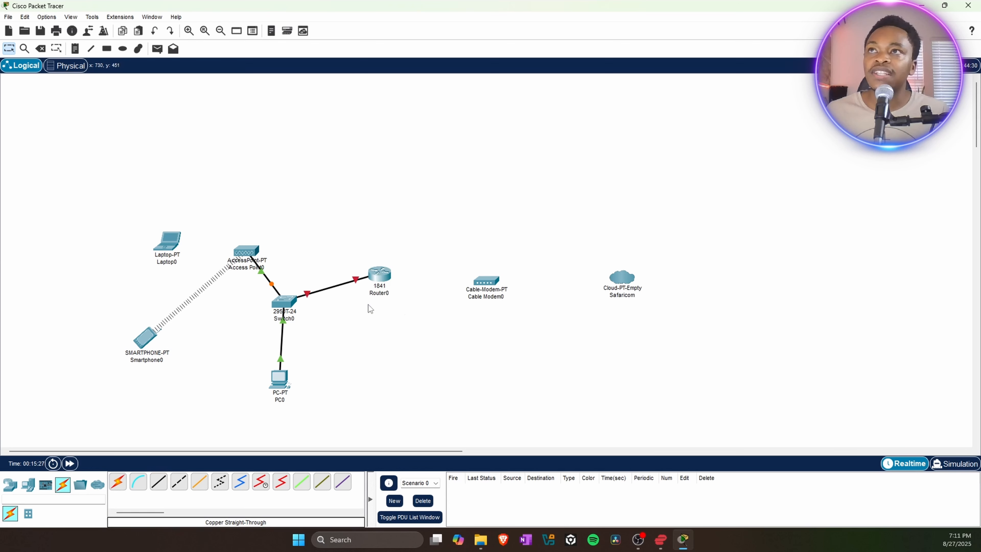
pyautogui.click(159, 481)
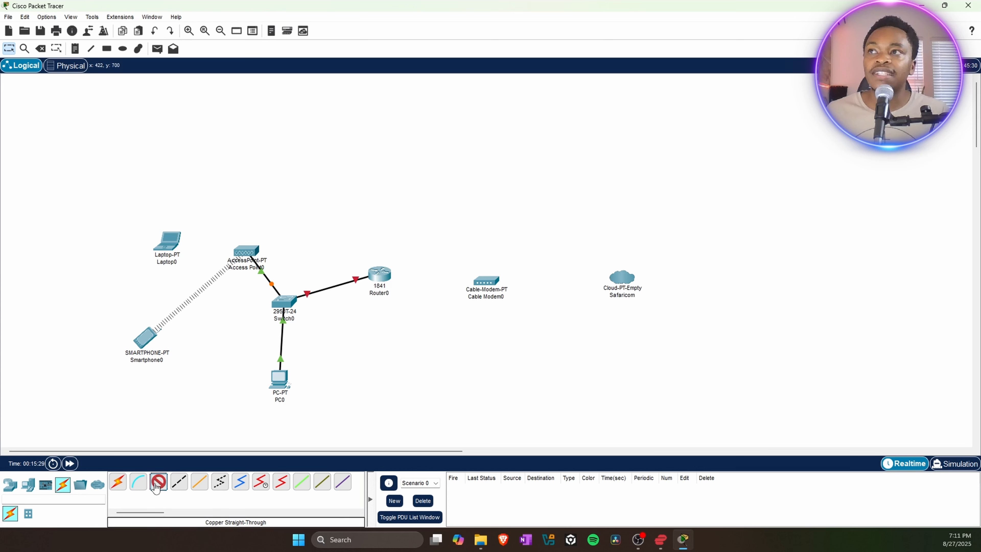
pyautogui.click(388, 273)
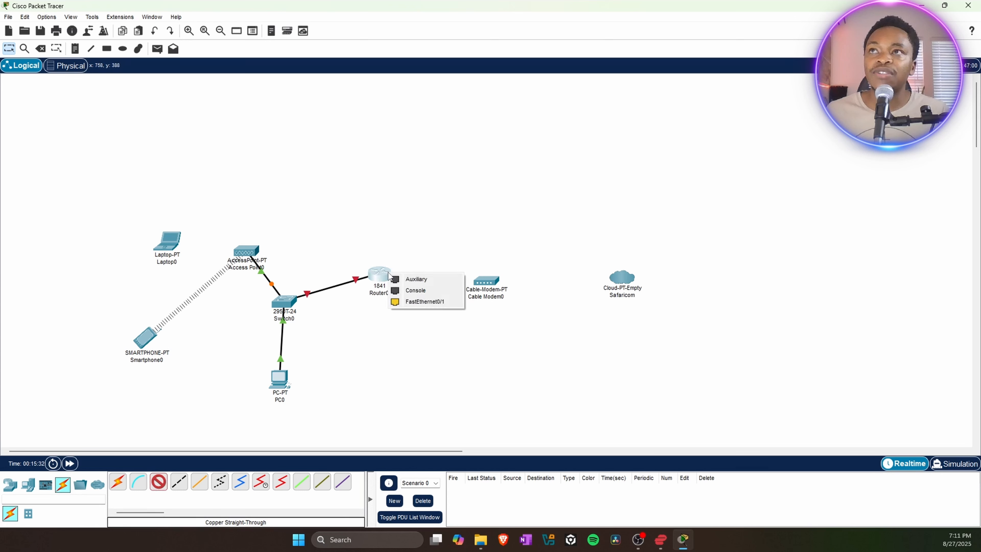
pyautogui.click(426, 304)
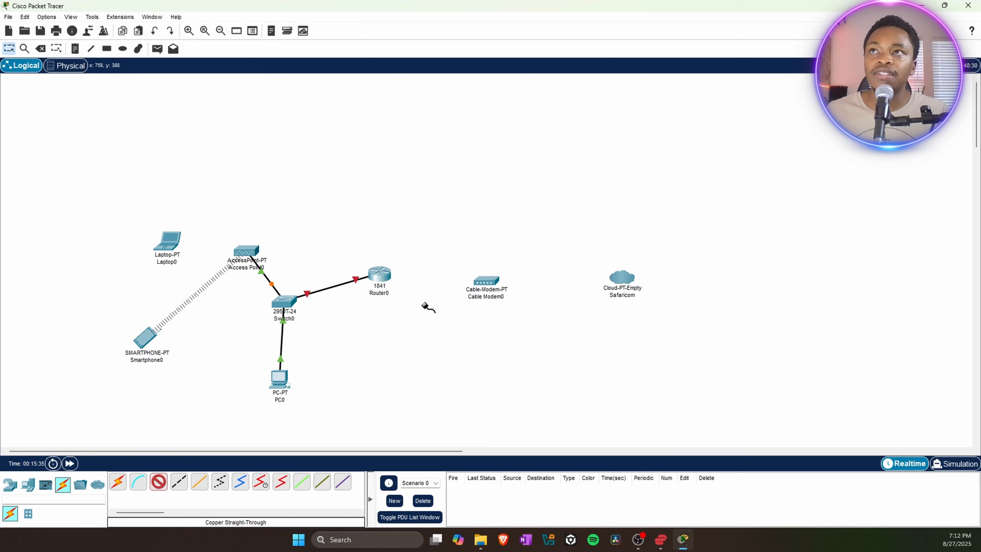
pyautogui.click(487, 281)
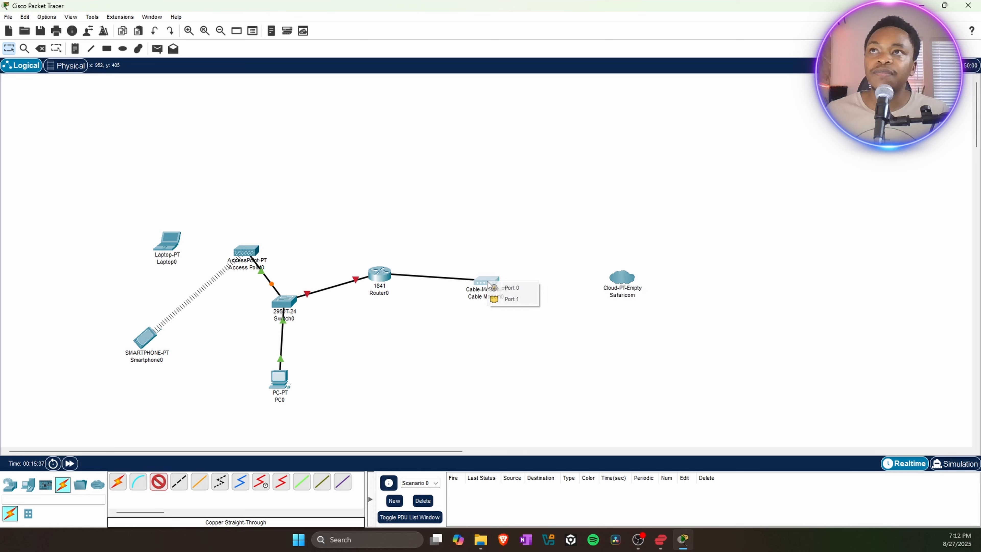
pyautogui.click(508, 299)
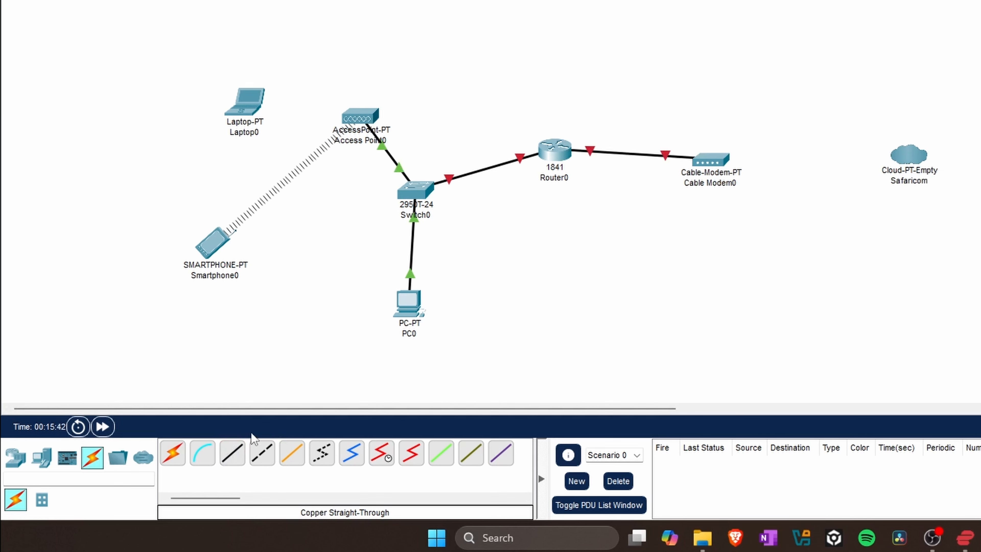
# Try a coaxial cable from Cable Modem0 Port 0 to Safaricom, then target the cloud for deletion.
pyautogui.click(359, 456)
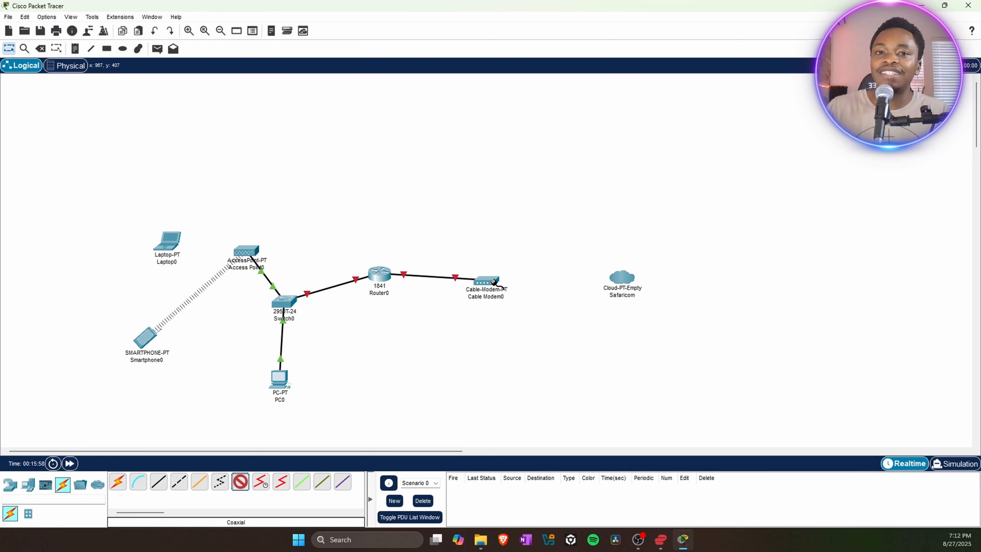
pyautogui.click(493, 282)
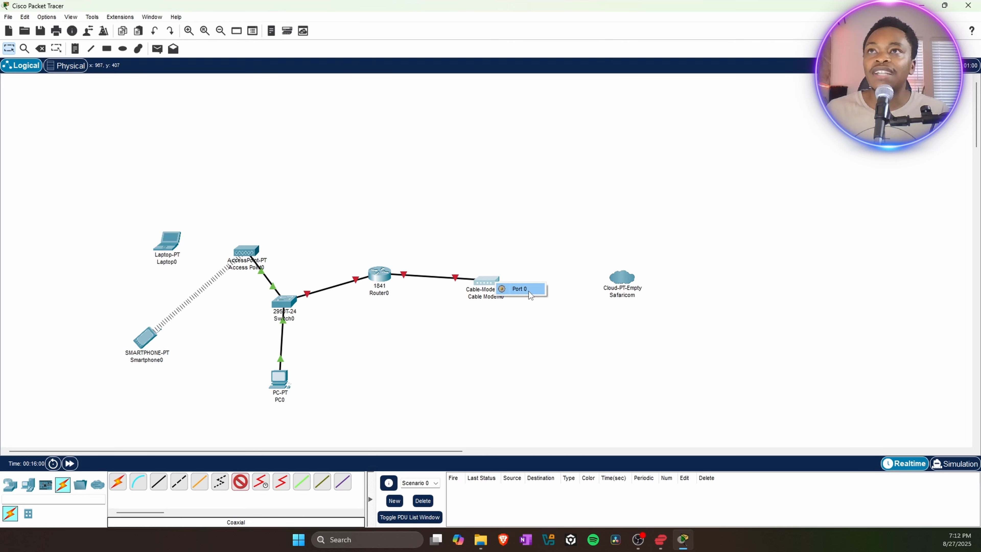
pyautogui.click(521, 289)
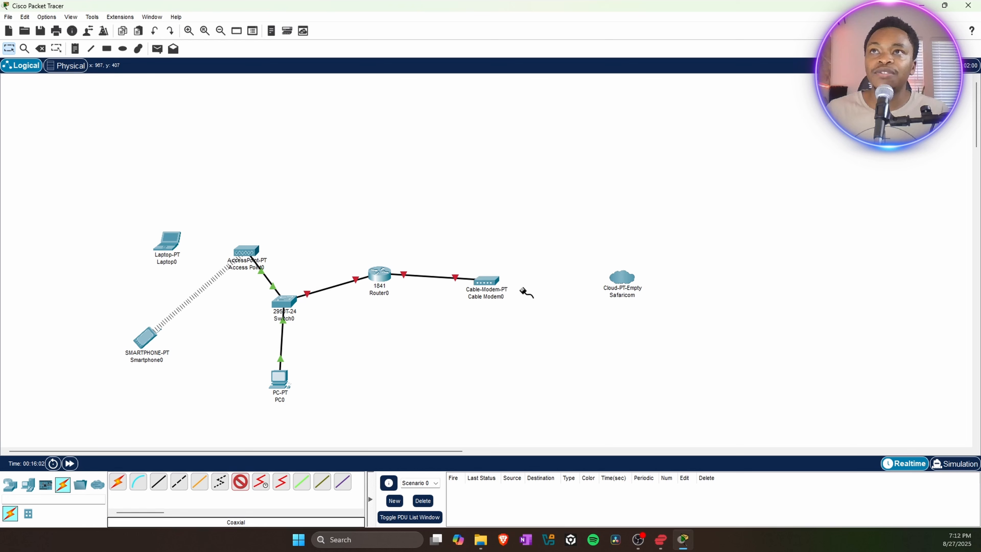
pyautogui.click(619, 278)
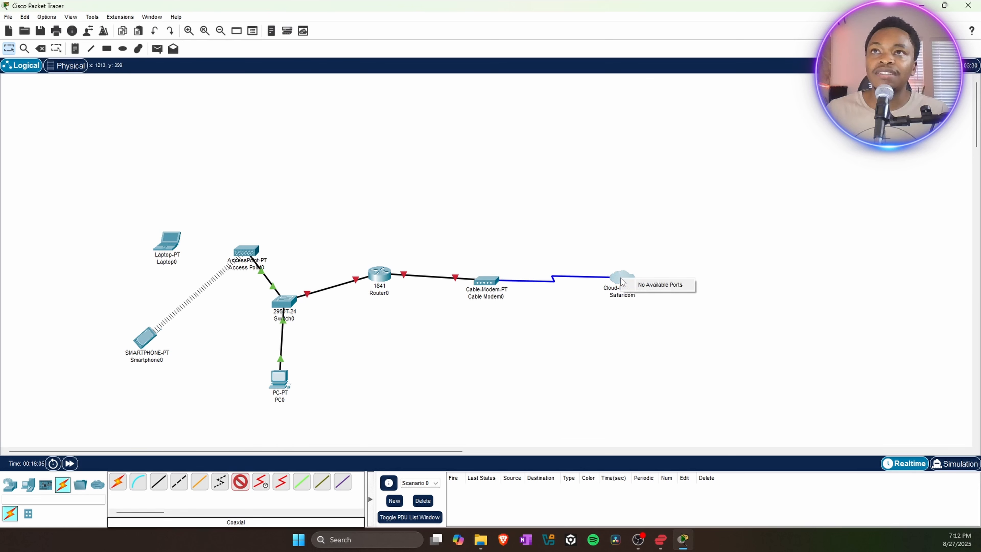
pyautogui.click(656, 287)
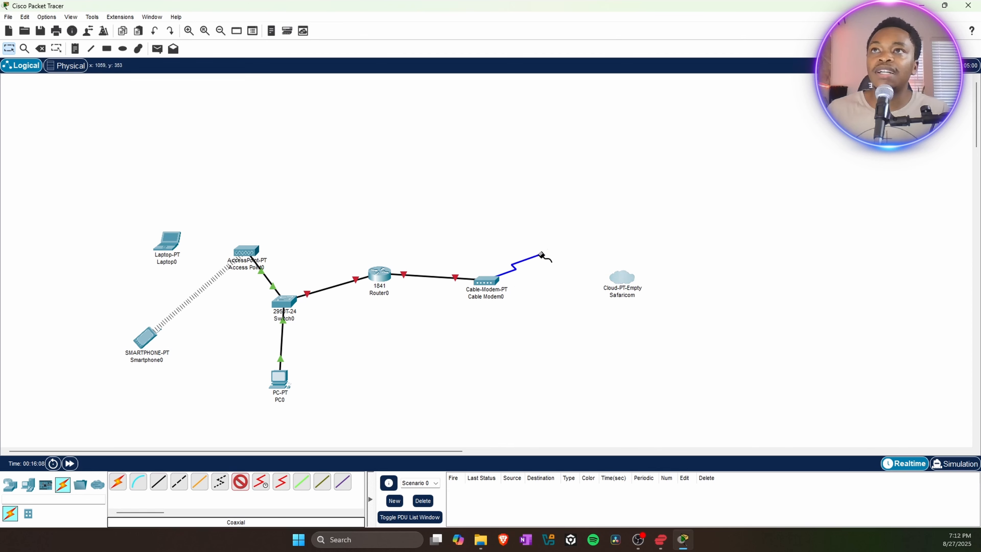
pyautogui.click(42, 50)
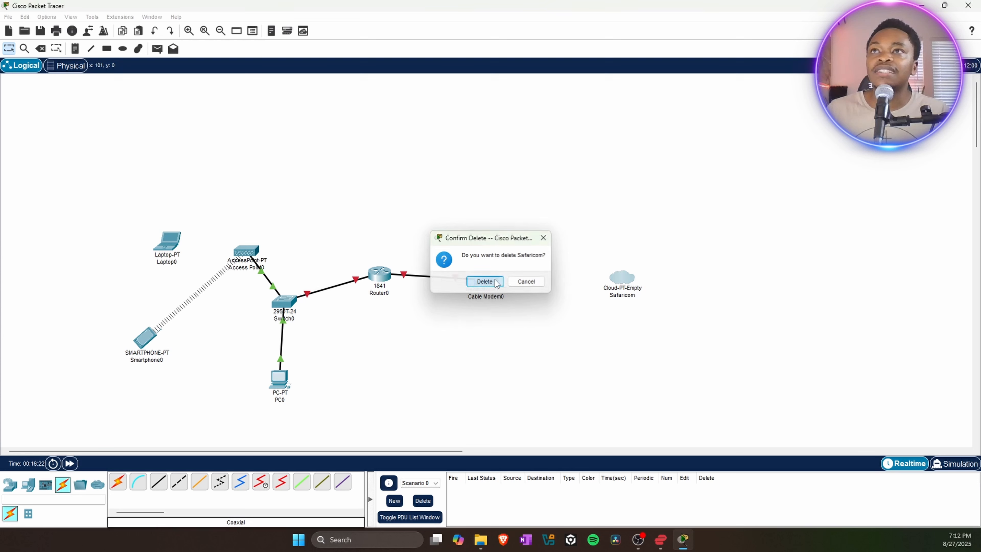
# Delete the old cloud and place a fresh PT-Cloud right of Cable Modem0 named Safaricom.
pyautogui.click(484, 282)
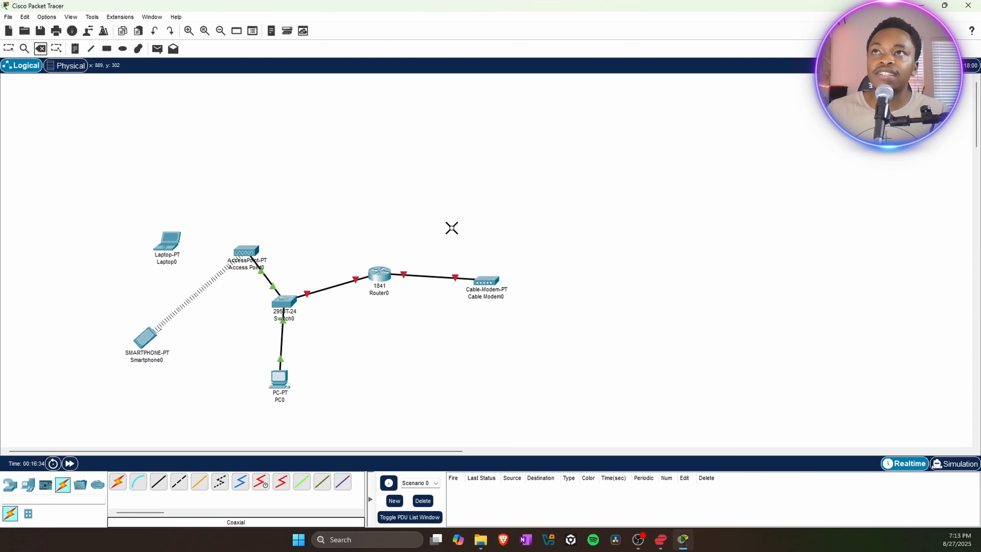
pyautogui.click(11, 49)
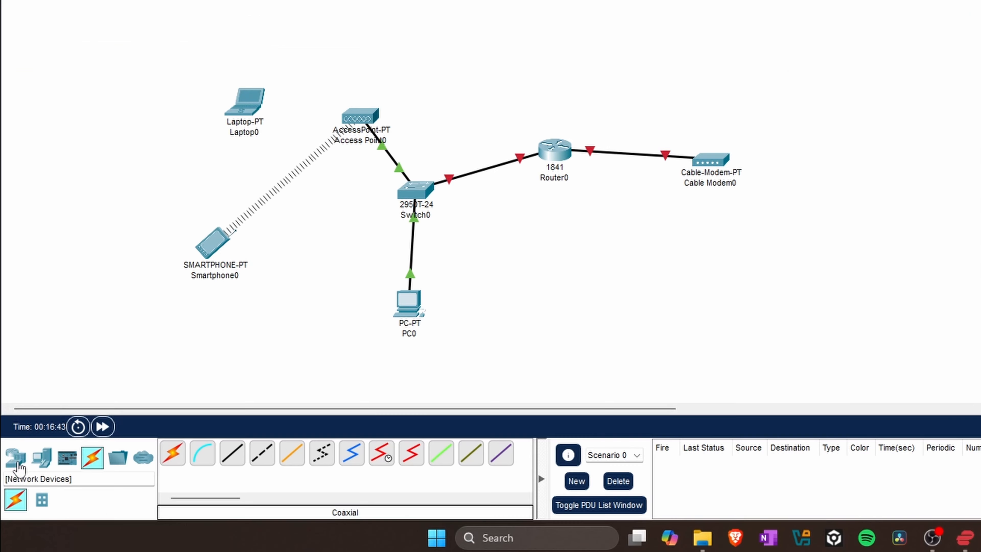
pyautogui.click(12, 488)
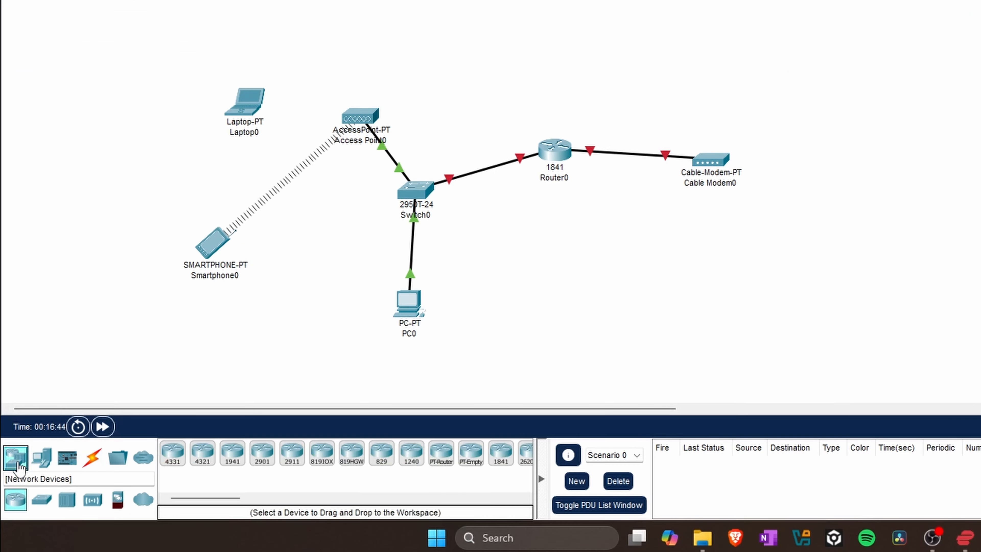
pyautogui.click(143, 500)
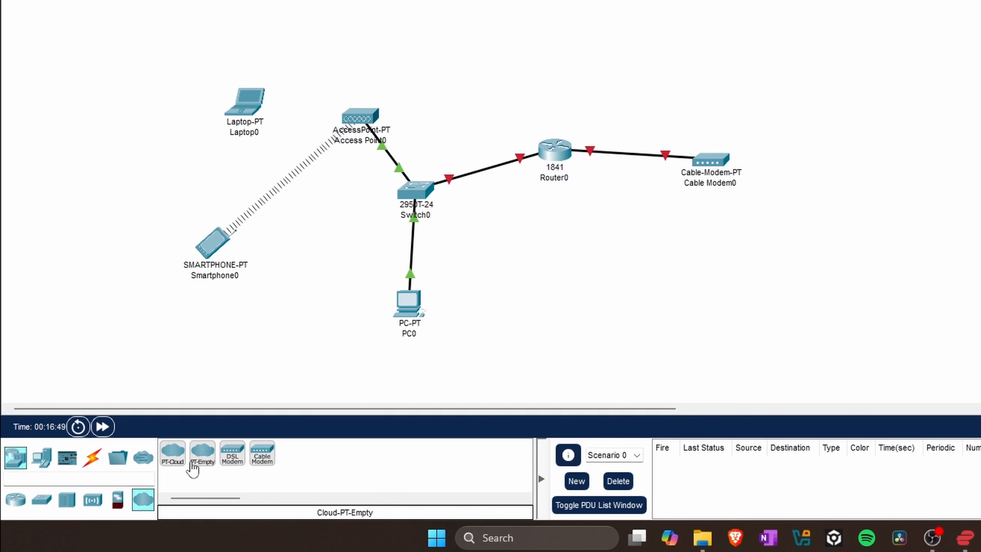
pyautogui.click(172, 461)
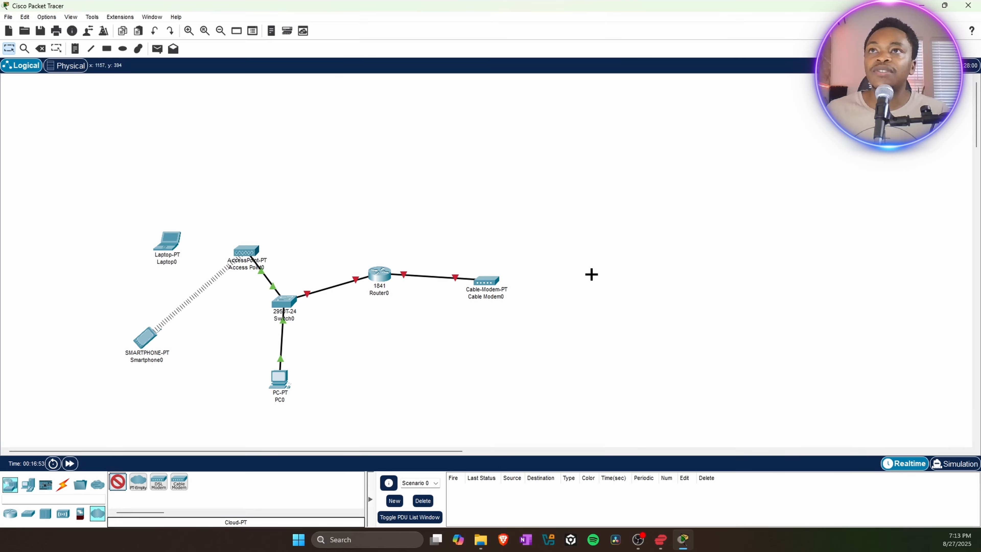
pyautogui.click(619, 276)
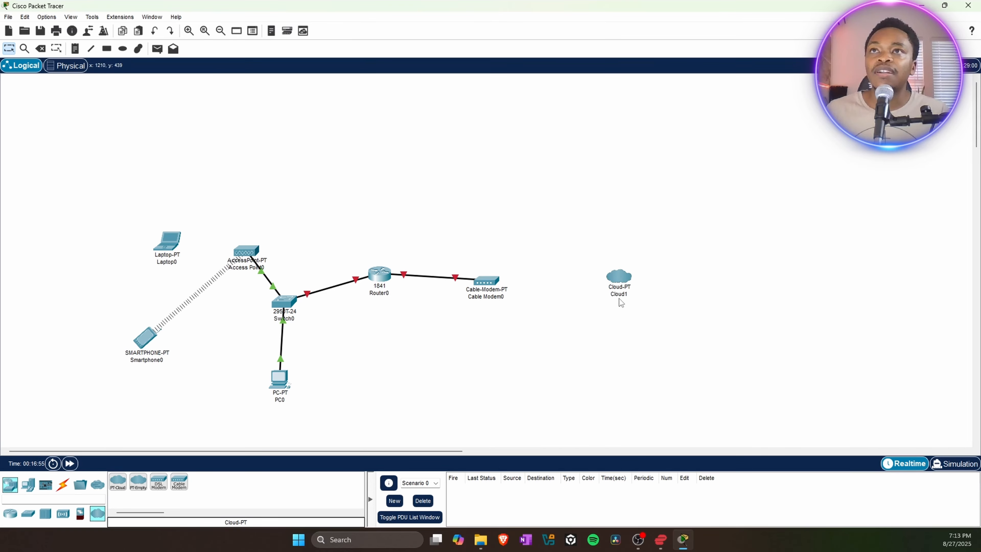
pyautogui.click(626, 295)
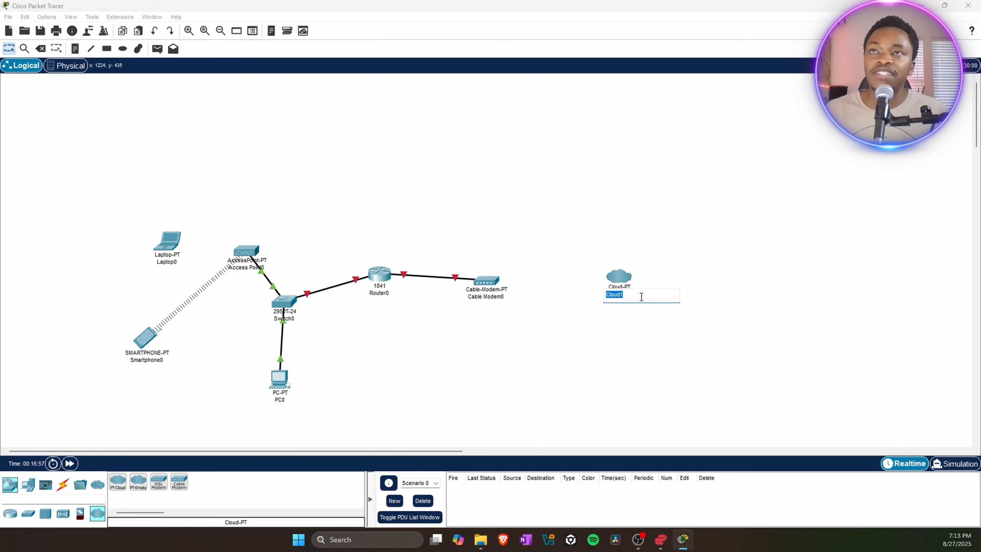
pyautogui.write('Safaricom')
pyautogui.click(616, 220)
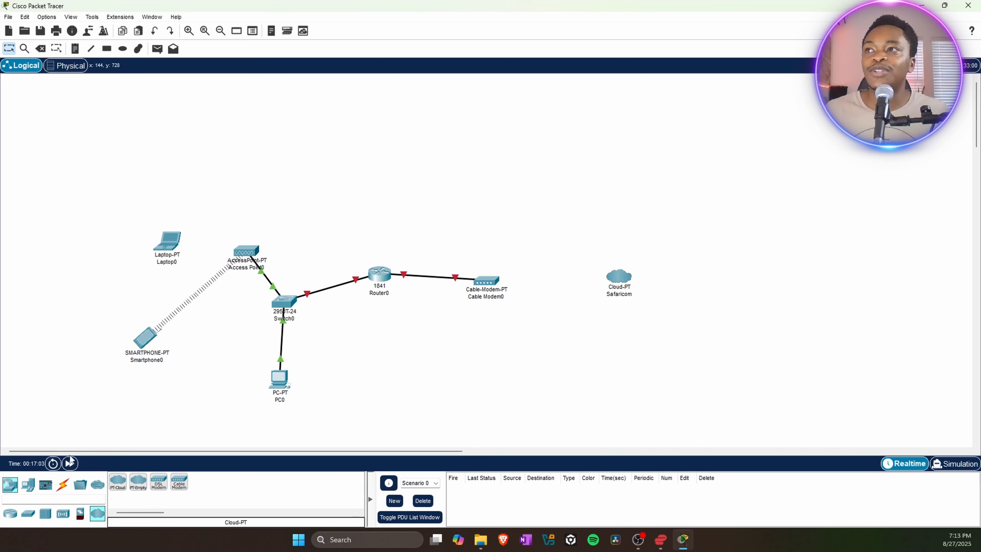
pyautogui.click(62, 483)
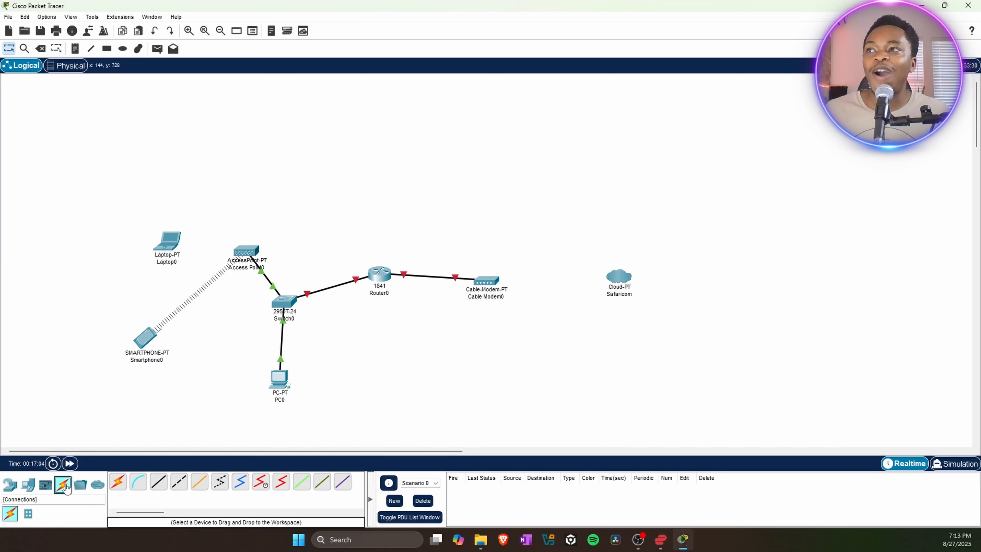
# Attempt a copper straight-through cable from Cable Modem0 Port 0 and dismiss the error.
pyautogui.click(159, 483)
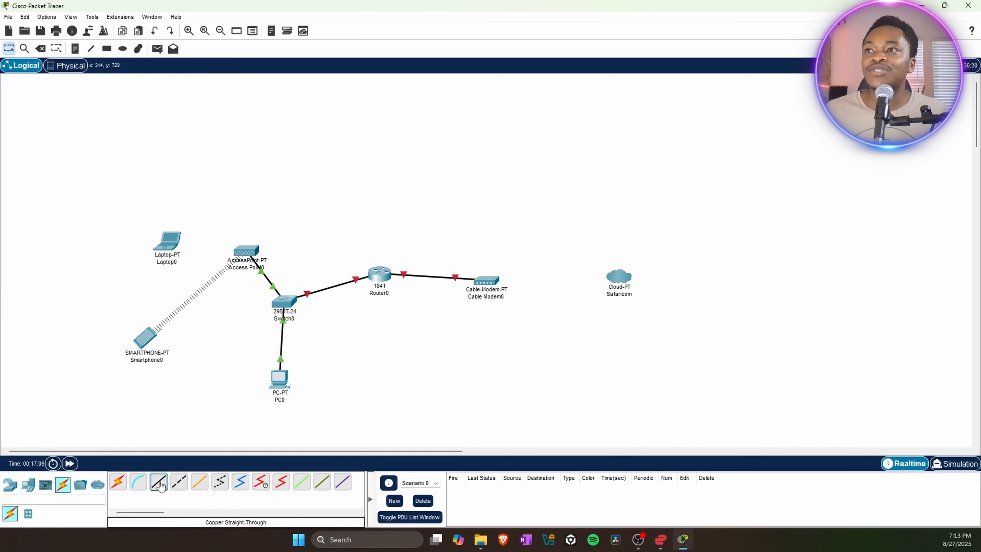
pyautogui.click(497, 281)
pyautogui.click(522, 289)
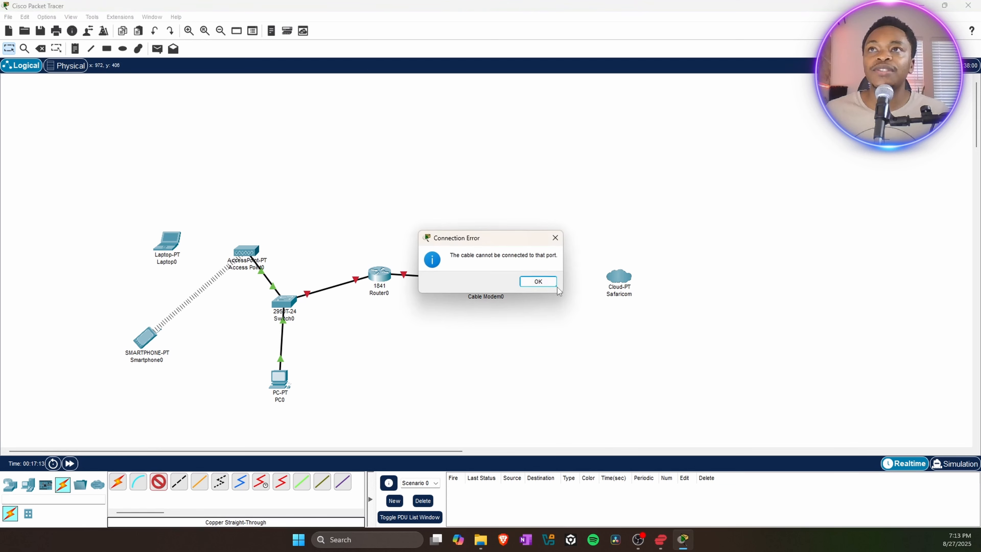
pyautogui.click(539, 280)
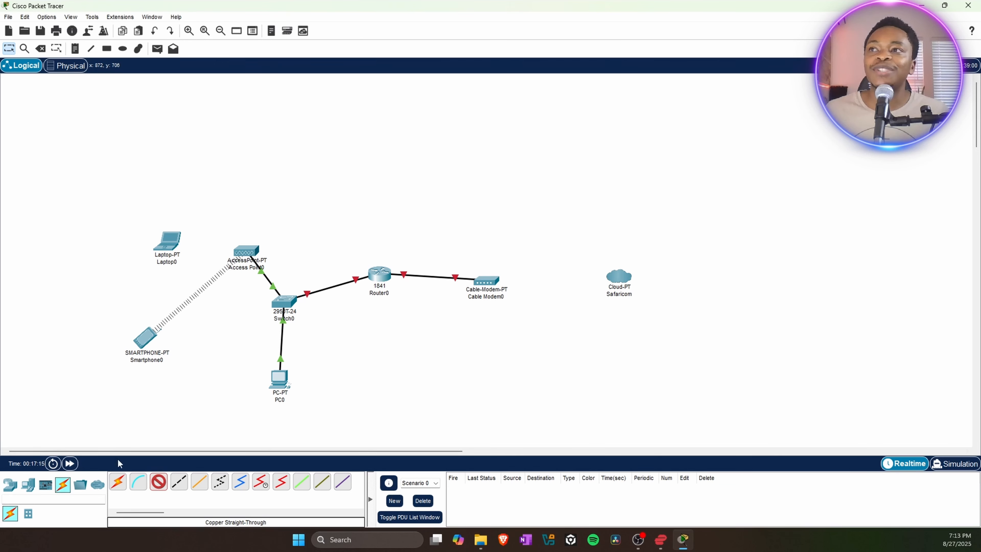
# Run a coaxial cable from Cable Modem0 Port 0 to the Safaricom cloud's Coaxial7 port.
pyautogui.click(241, 485)
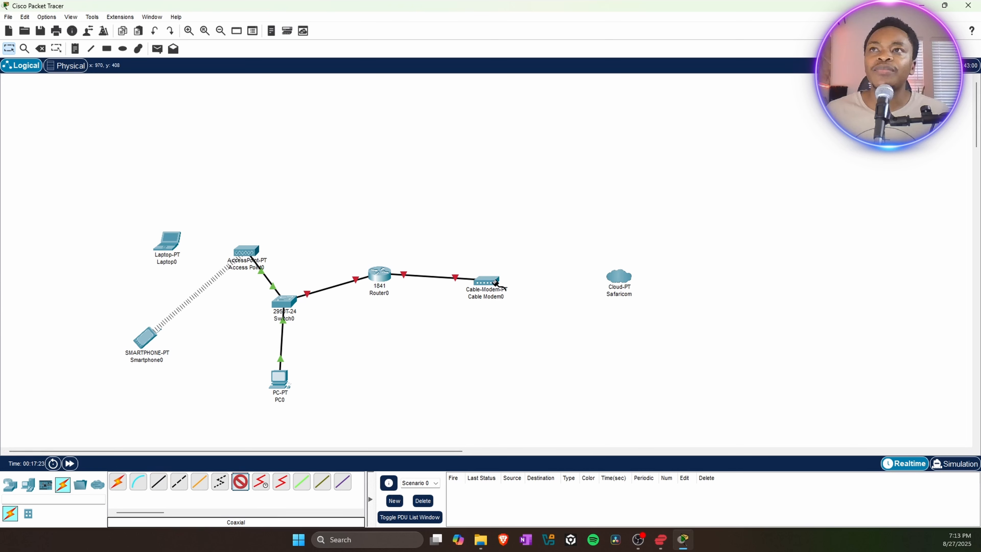
pyautogui.moveTo(495, 283)
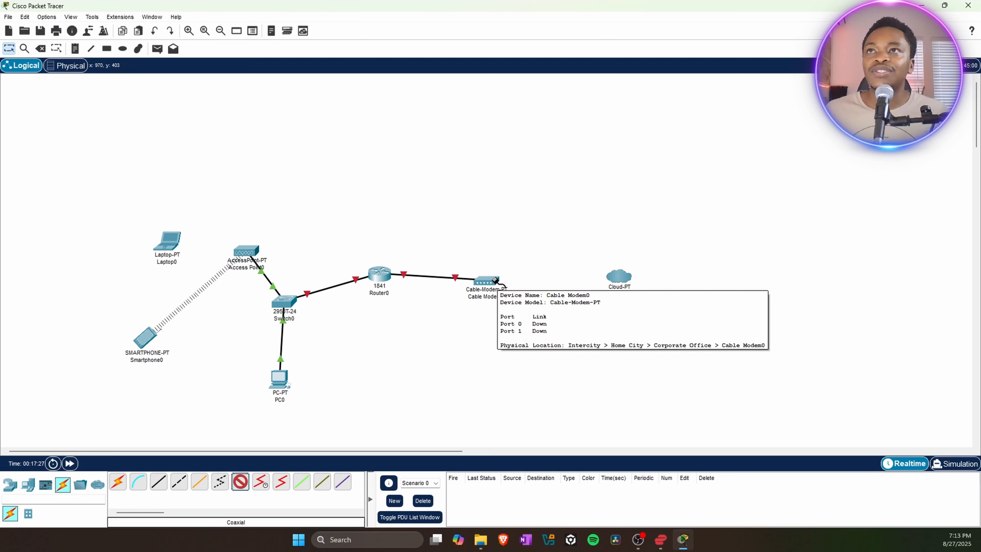
pyautogui.click(496, 281)
pyautogui.click(518, 286)
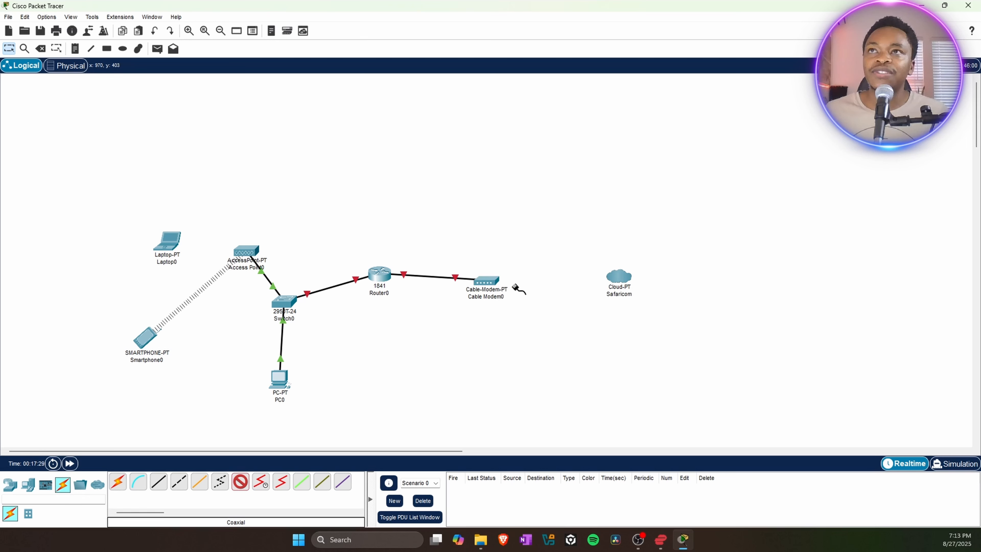
pyautogui.click(619, 277)
pyautogui.click(623, 278)
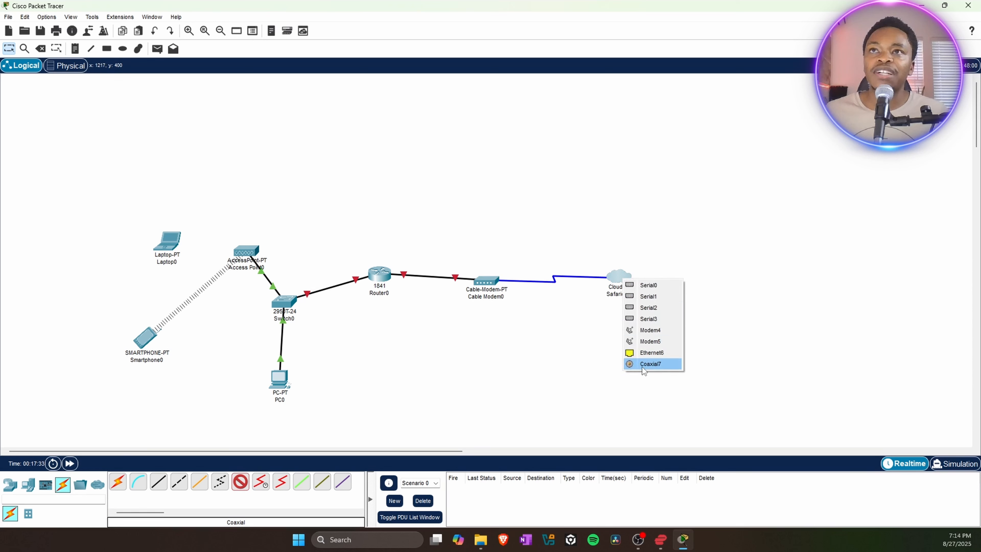
pyautogui.click(661, 368)
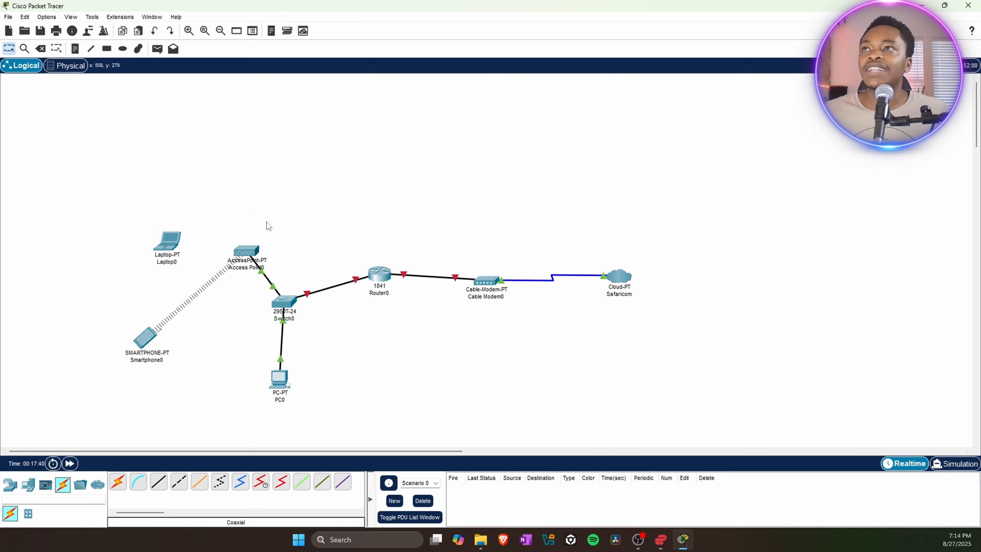
# Stack Smartphone0 and Access Point0 above Switch0, raise PC0 closer, and lower Laptop0 level with Switch0.
pyautogui.moveTo(240, 253); pyautogui.dragTo(279, 242)
pyautogui.moveTo(137, 345); pyautogui.dragTo(273, 175)
pyautogui.moveTo(170, 246); pyautogui.dragTo(196, 244)
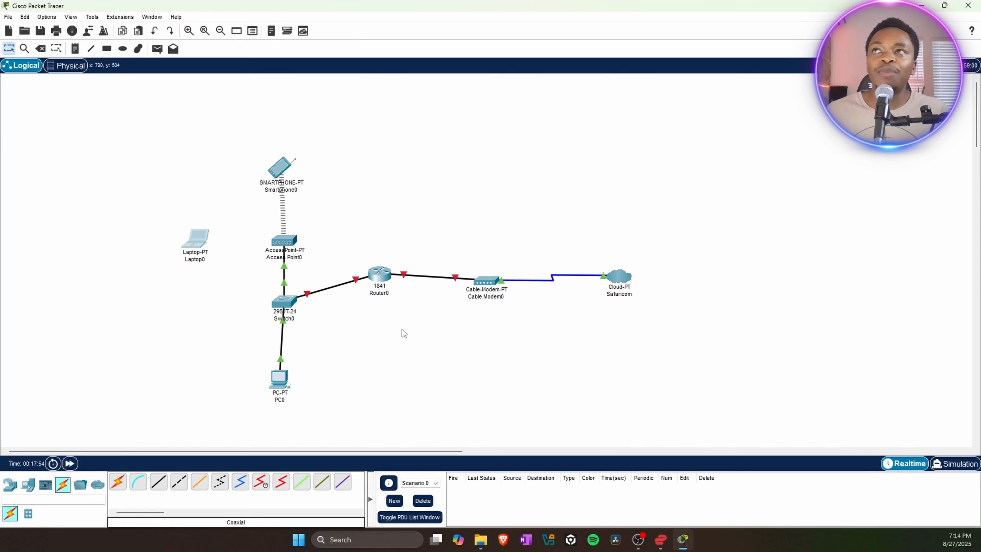
pyautogui.moveTo(273, 252)
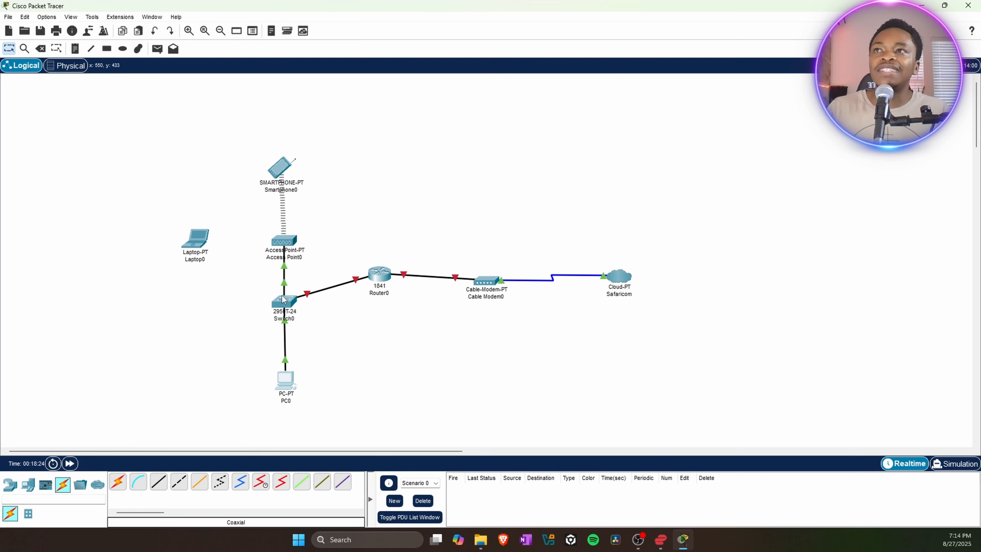
pyautogui.moveTo(283, 305); pyautogui.dragTo(282, 222)
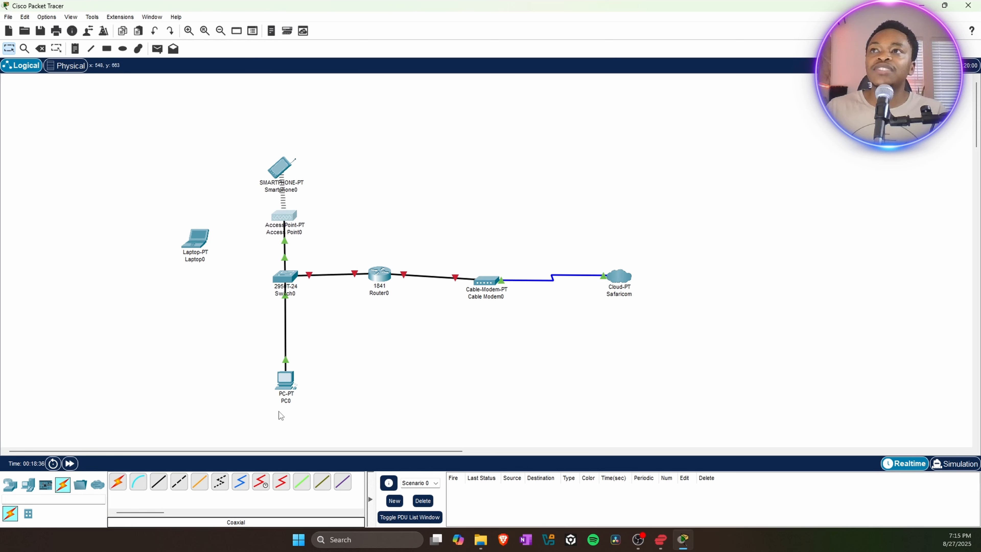
pyautogui.moveTo(284, 381); pyautogui.dragTo(283, 342)
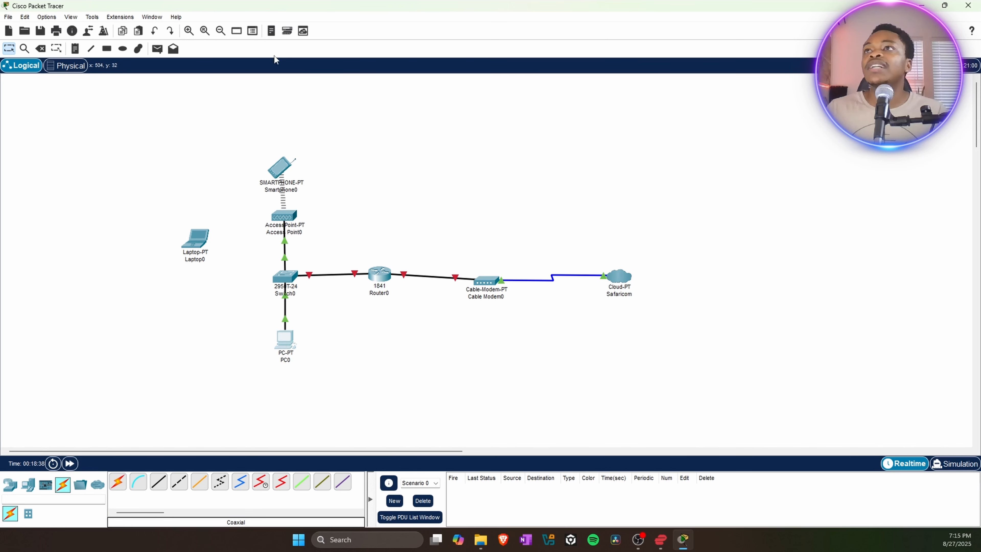
pyautogui.moveTo(201, 237); pyautogui.dragTo(201, 268)
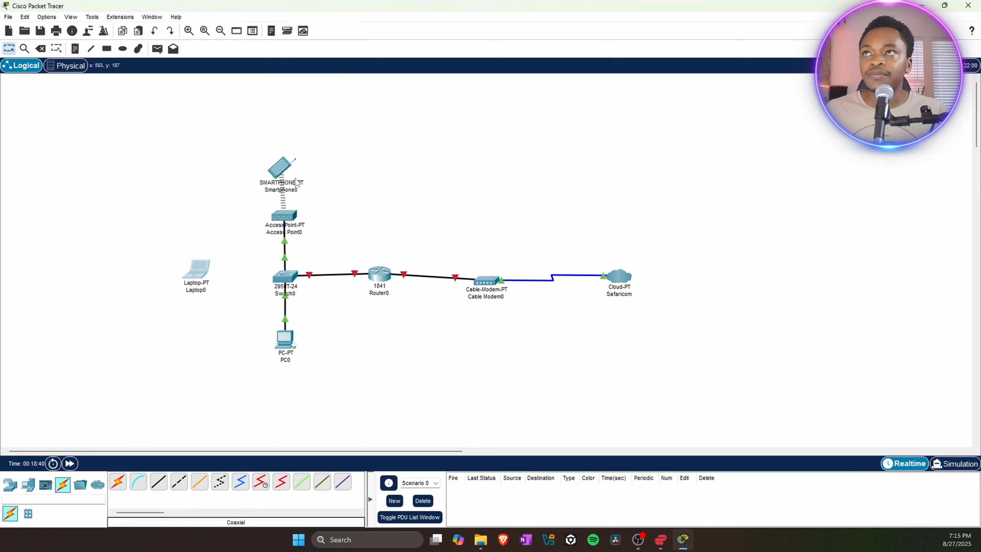
pyautogui.click(283, 222)
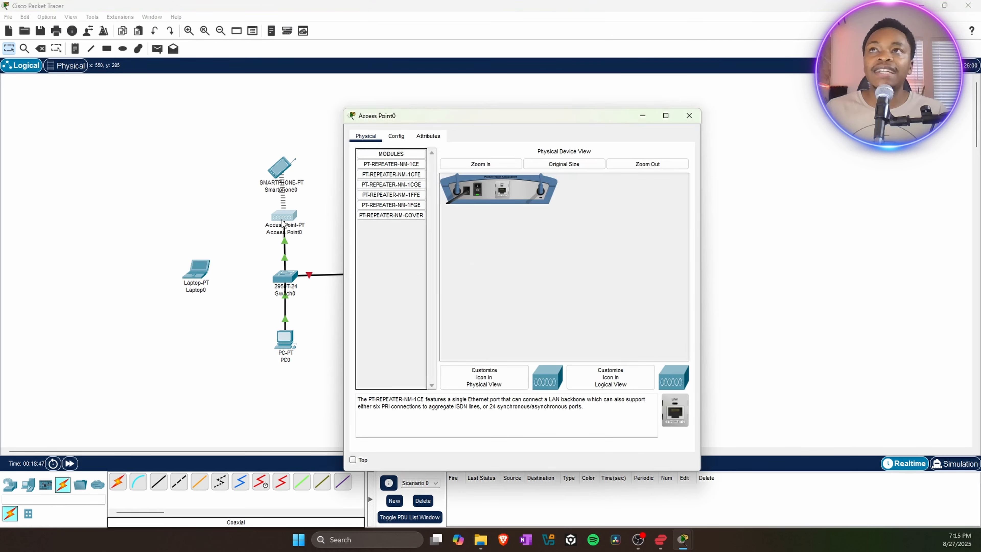
pyautogui.click(398, 138)
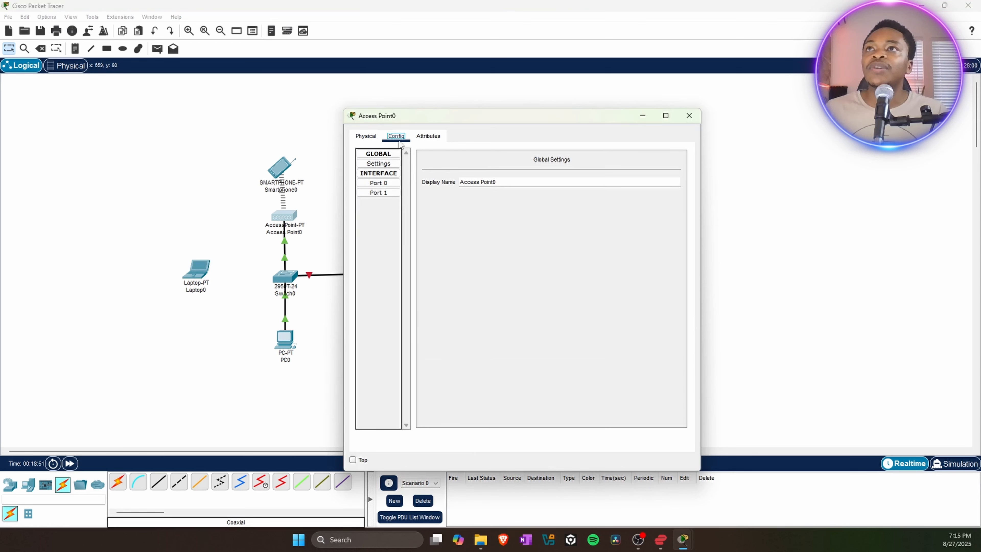
pyautogui.click(385, 184)
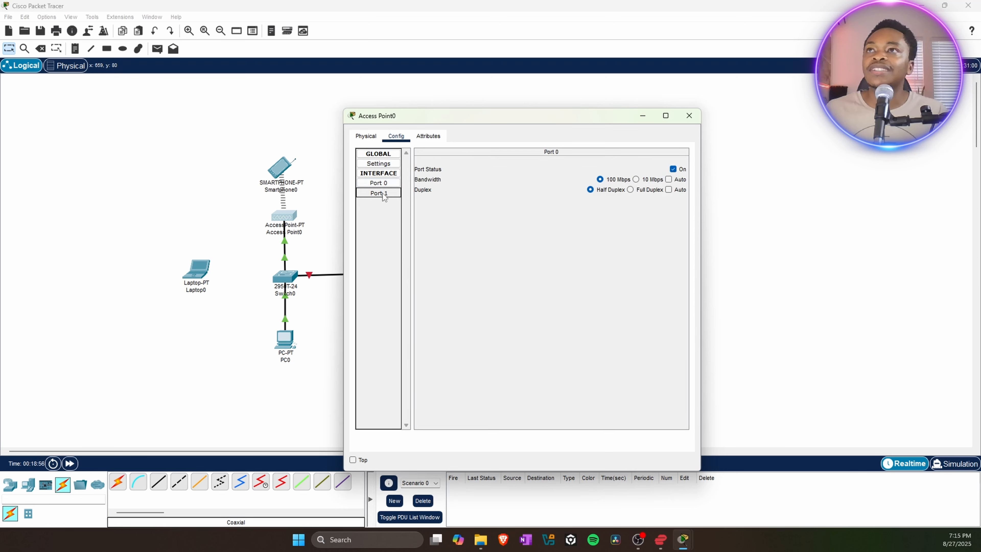
pyautogui.click(383, 193)
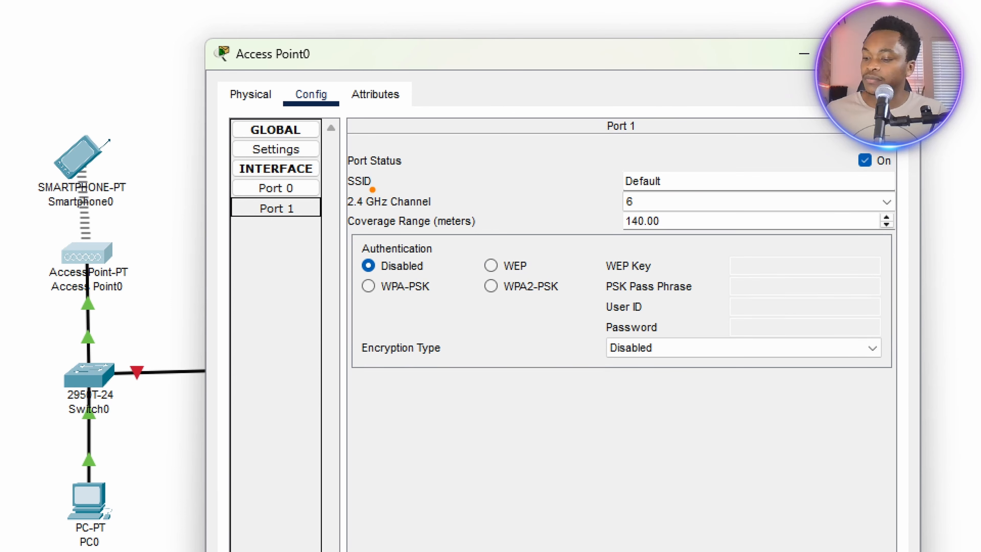
pyautogui.moveTo(338, 167); pyautogui.dragTo(414, 192)
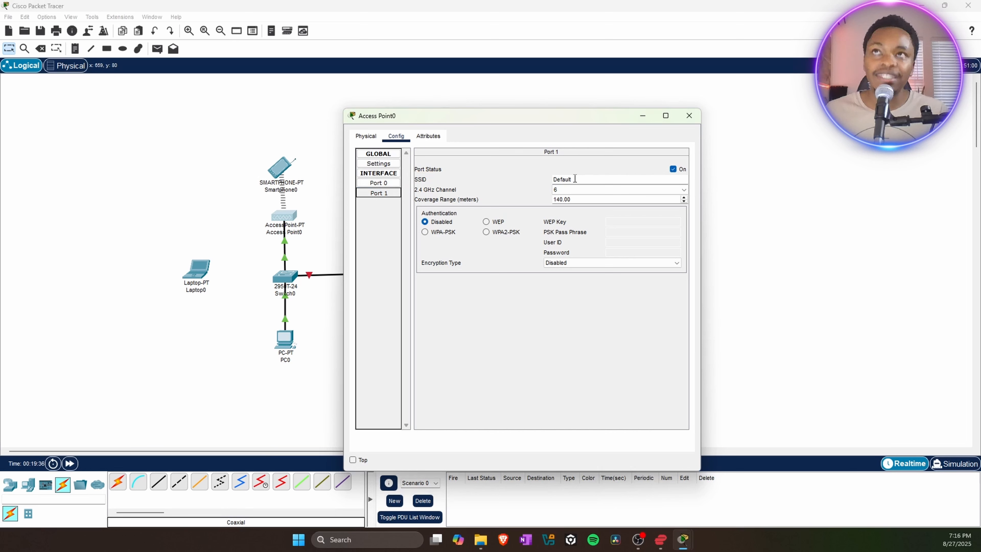
# Replace Access Point0's Default SSID with nyumbani.
pyautogui.moveTo(576, 179); pyautogui.dragTo(548, 180)
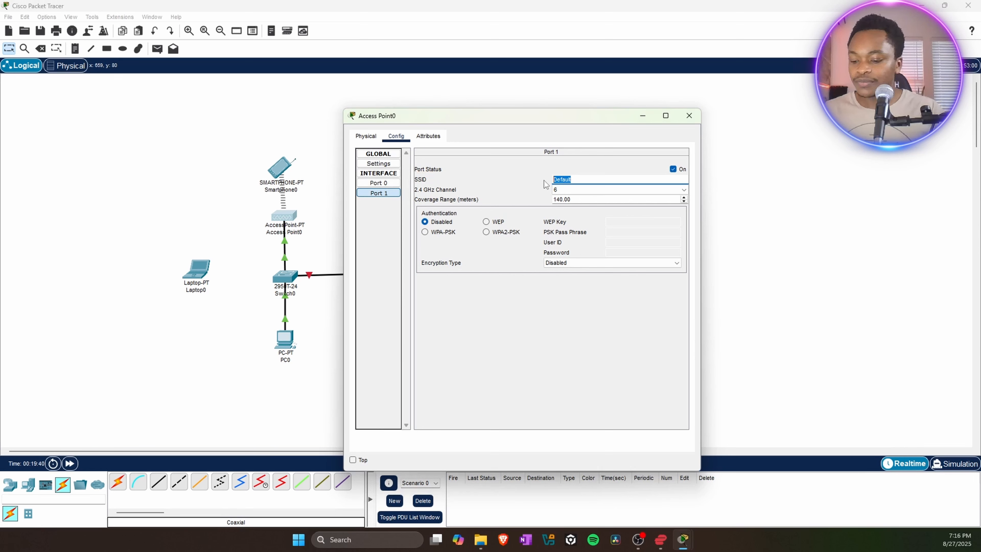
pyautogui.write('nyumbani')
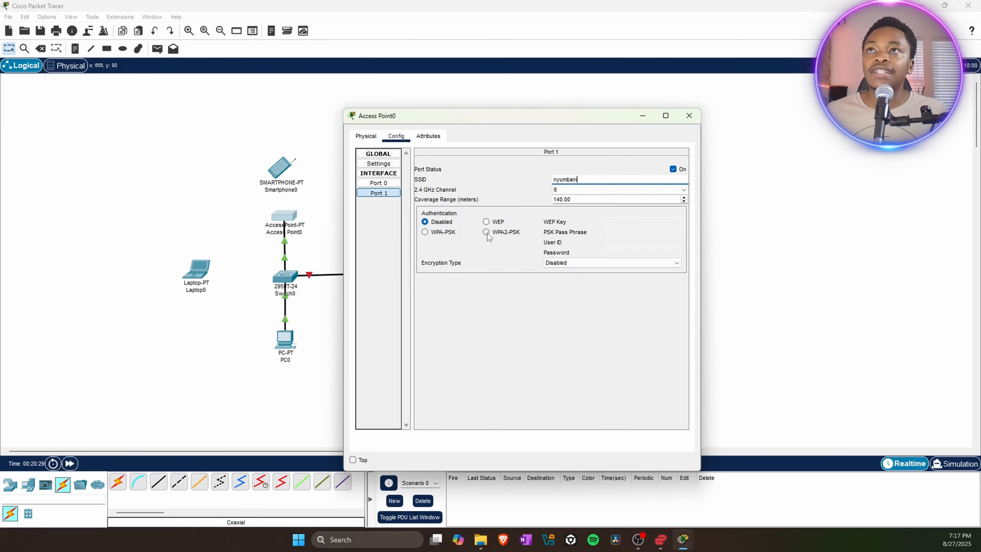
# Switch the nyumbani network's security to WPA2-PSK with AES and start entering the pass phrase.
pyautogui.click(487, 232)
pyautogui.click(616, 234)
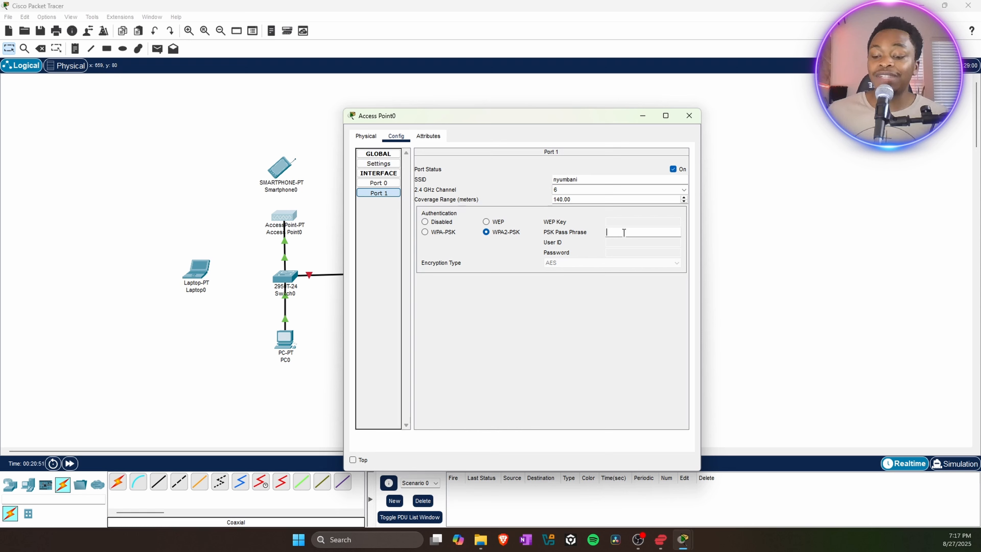
pyautogui.write('pa')
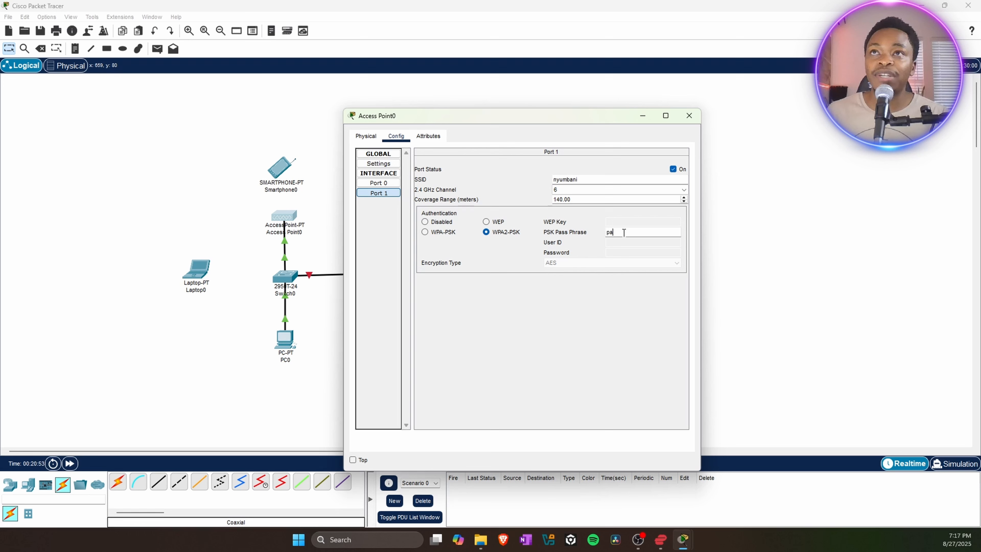
pyautogui.write('ssword12')
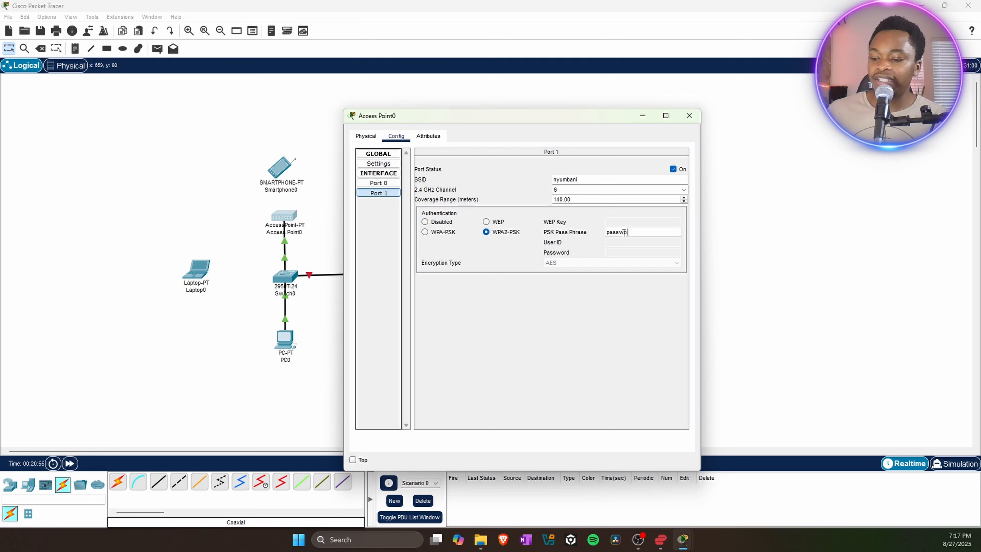
pyautogui.write('3')
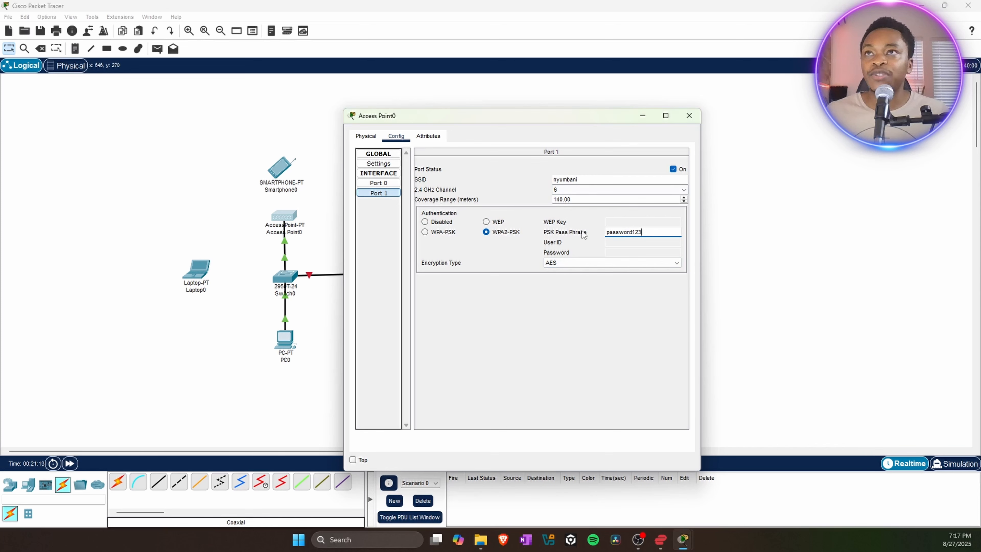
# Close Access Point0's settings window and open Laptop0's Physical view.
pyautogui.click(690, 119)
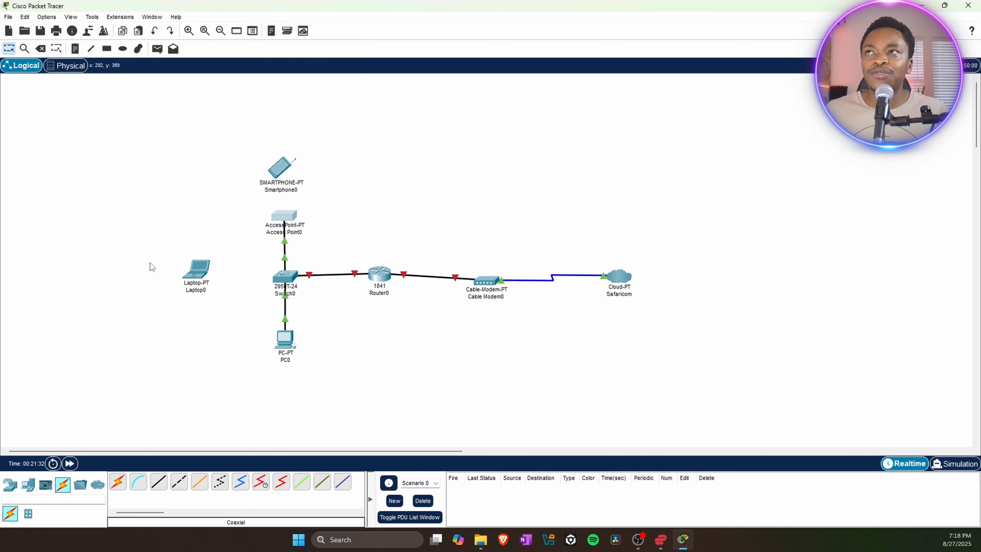
pyautogui.click(197, 272)
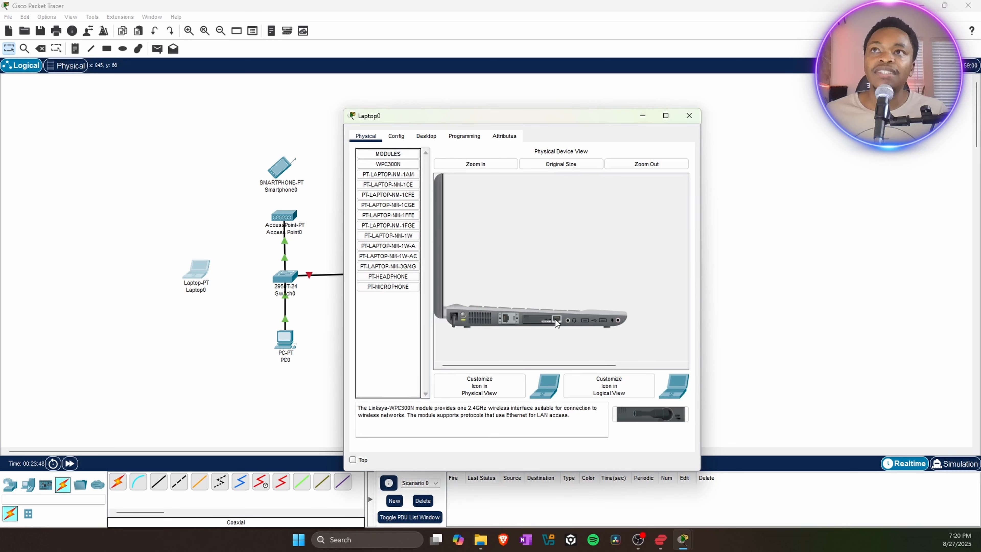
# Drag Laptop0's installed network module out of its slot back to the MODULES list.
pyautogui.moveTo(554, 319); pyautogui.dragTo(383, 313)
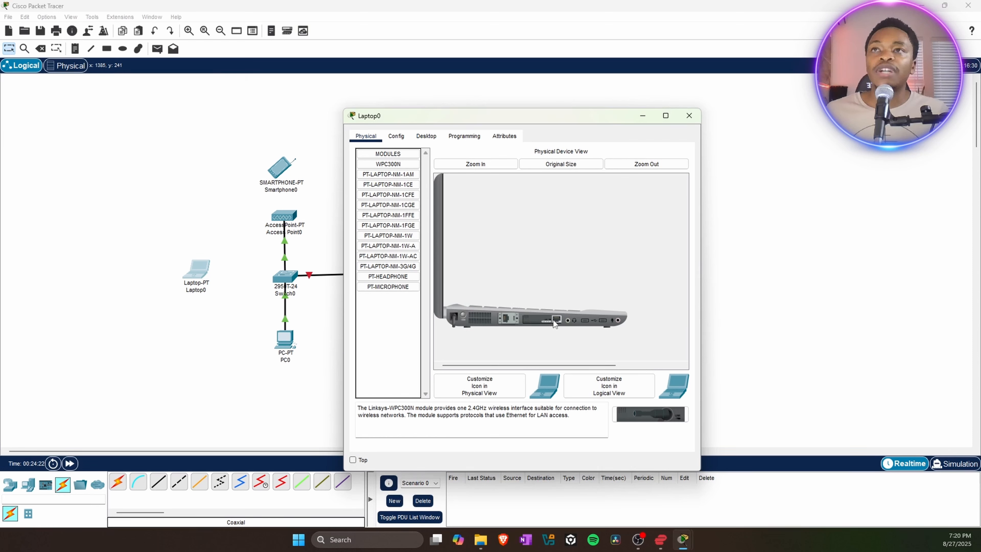
pyautogui.moveTo(553, 319); pyautogui.dragTo(382, 320)
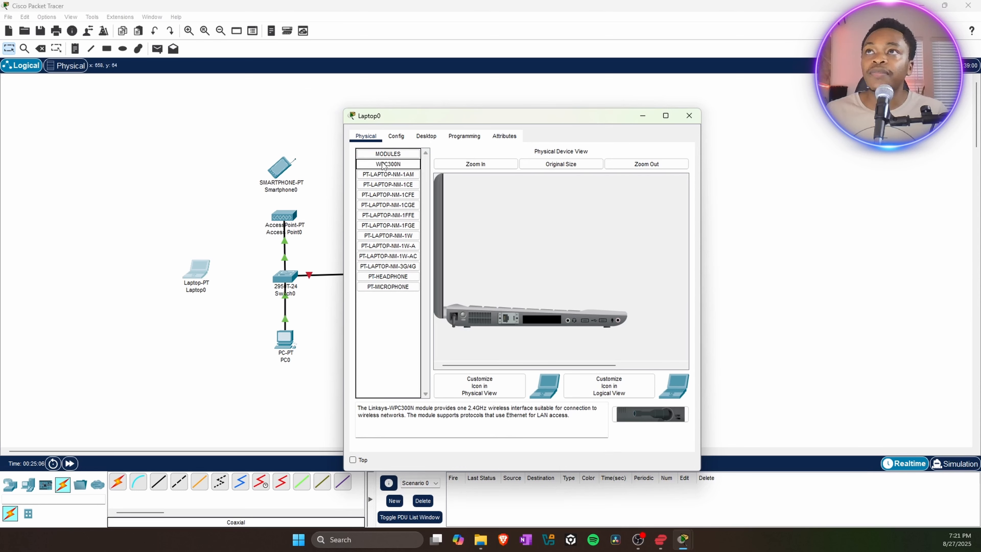
# Fit the WPC300N wireless module into Laptop0's empty slot and power the laptop on.
pyautogui.moveTo(387, 166); pyautogui.dragTo(536, 322)
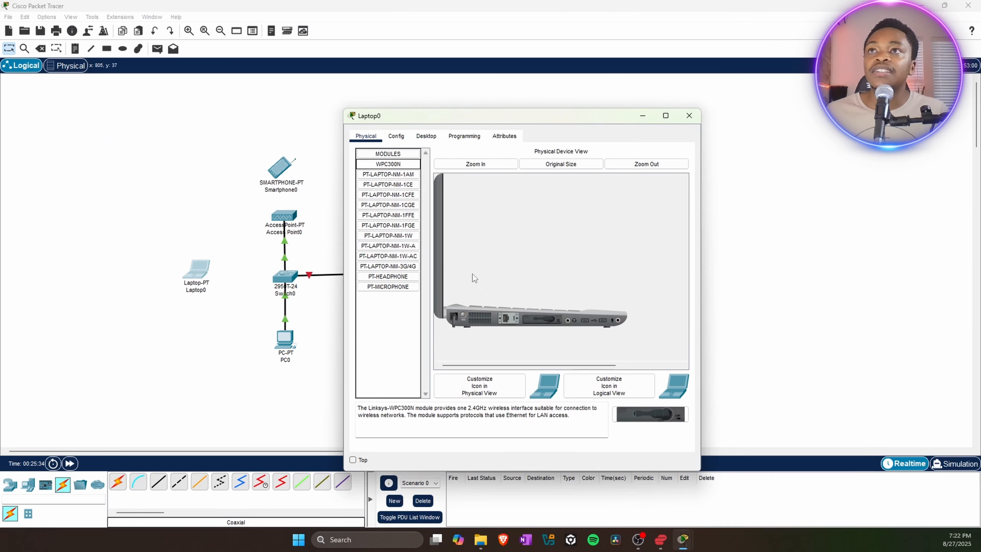
pyautogui.click(464, 313)
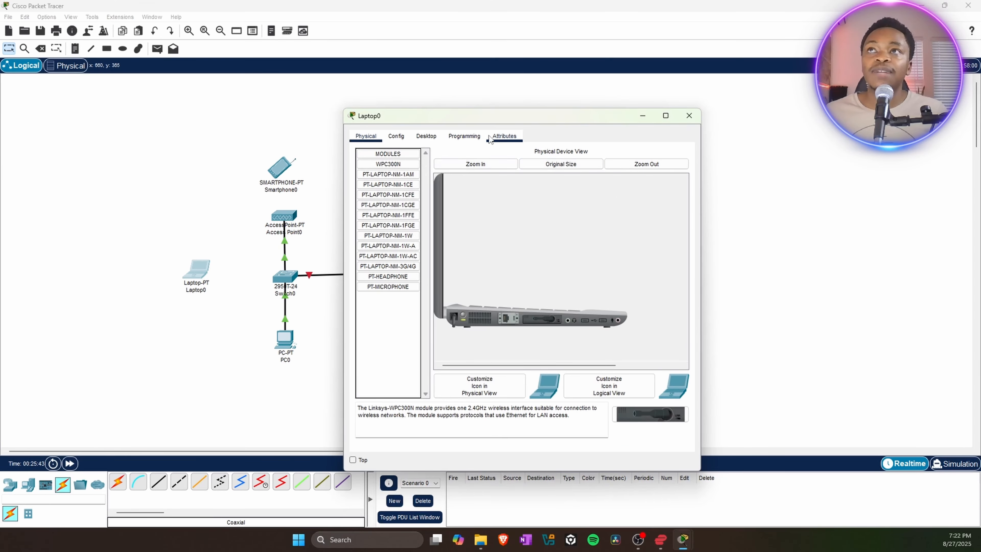
# Close Laptop0's window, then marquee-select the left-side devices and the router, modem and Safaricom cloud.
pyautogui.click(688, 115)
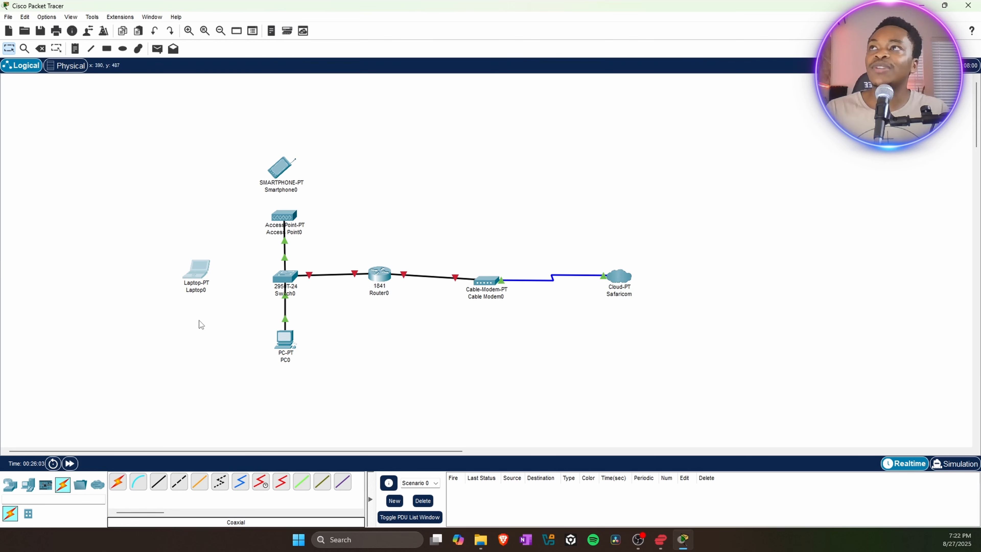
pyautogui.moveTo(118, 134); pyautogui.dragTo(349, 393)
pyautogui.moveTo(394, 186); pyautogui.dragTo(707, 390)
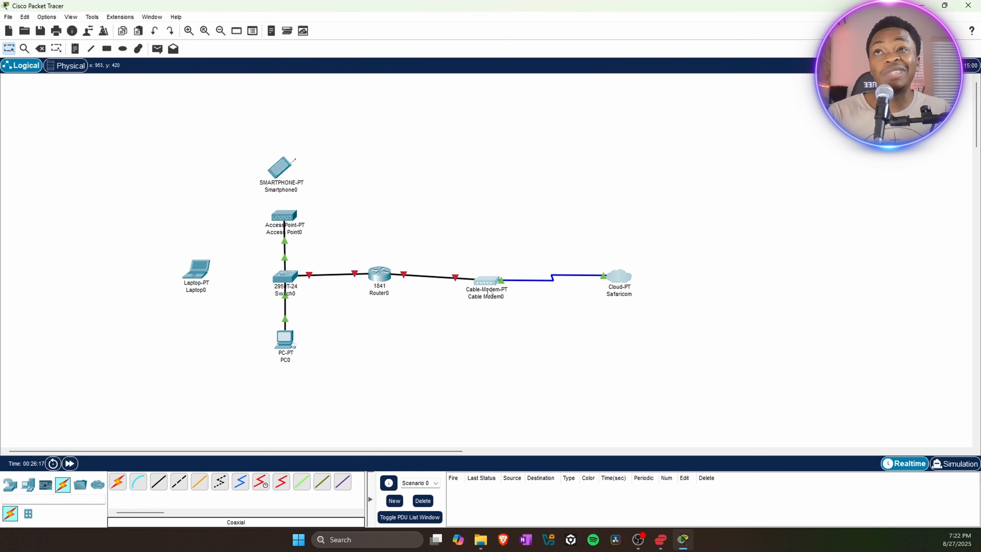
pyautogui.moveTo(490, 299)
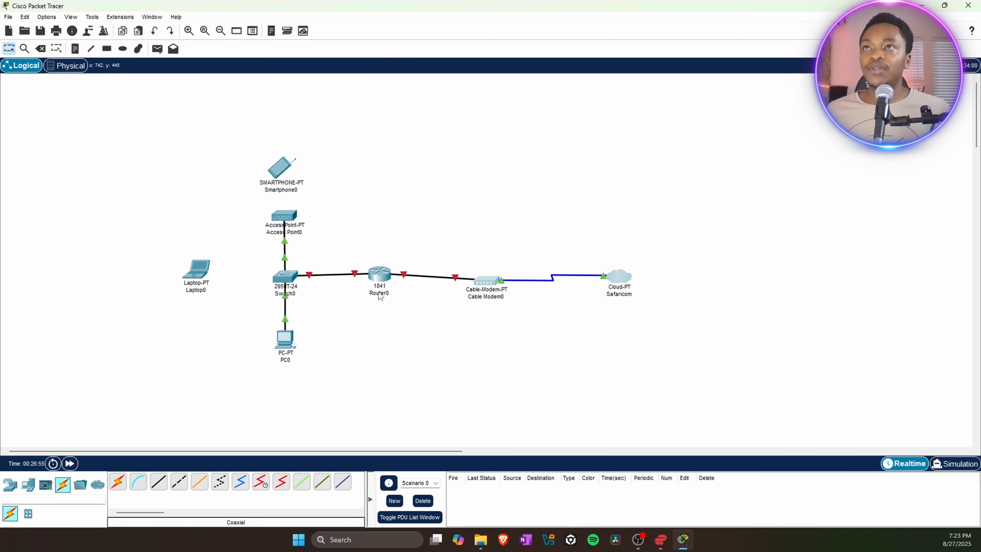
# Open Router0's Config tab at the FastEthernet0/0 interface, IPv4 address still blank.
pyautogui.click(381, 275)
pyautogui.click(381, 276)
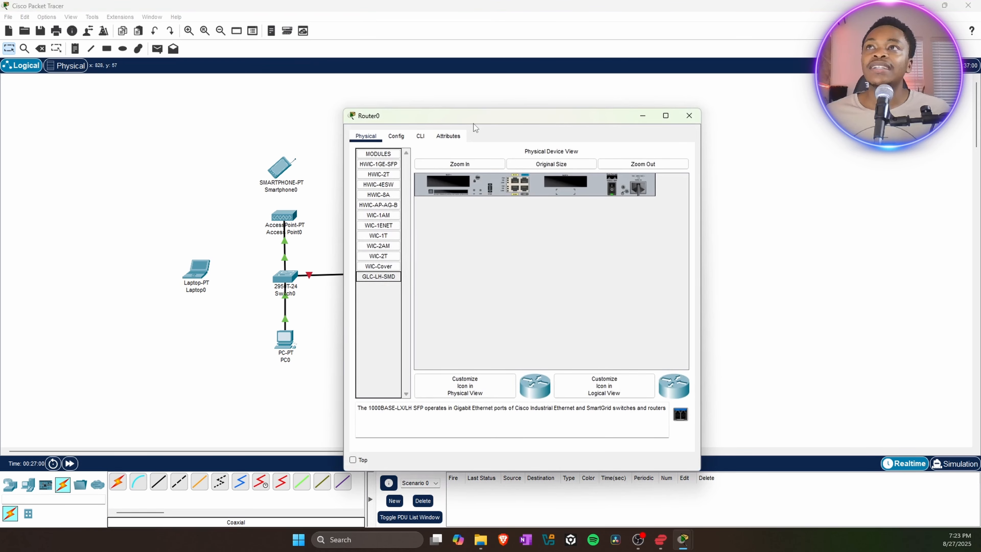
pyautogui.click(396, 137)
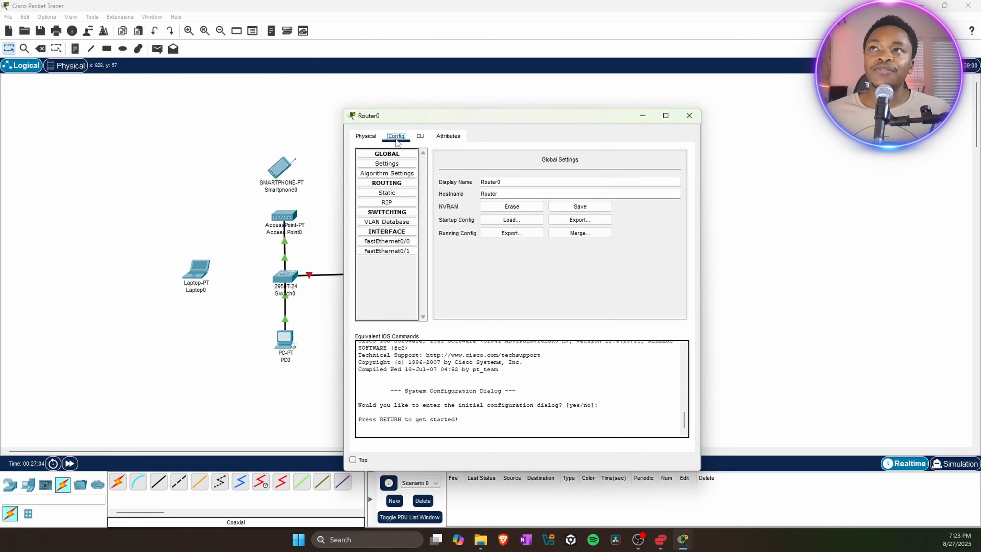
pyautogui.click(387, 242)
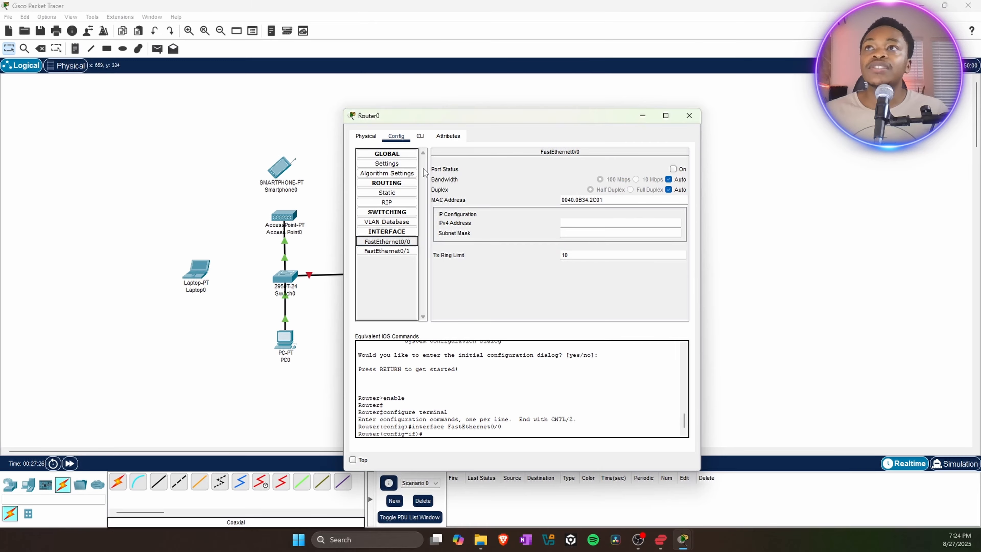
pyautogui.moveTo(436, 122); pyautogui.dragTo(562, 110)
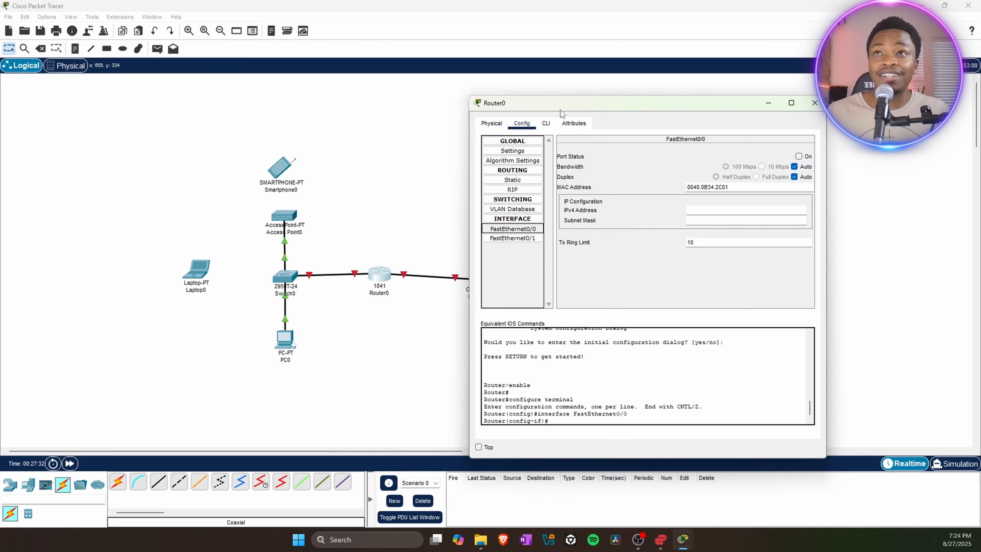
pyautogui.moveTo(561, 110); pyautogui.dragTo(410, 104)
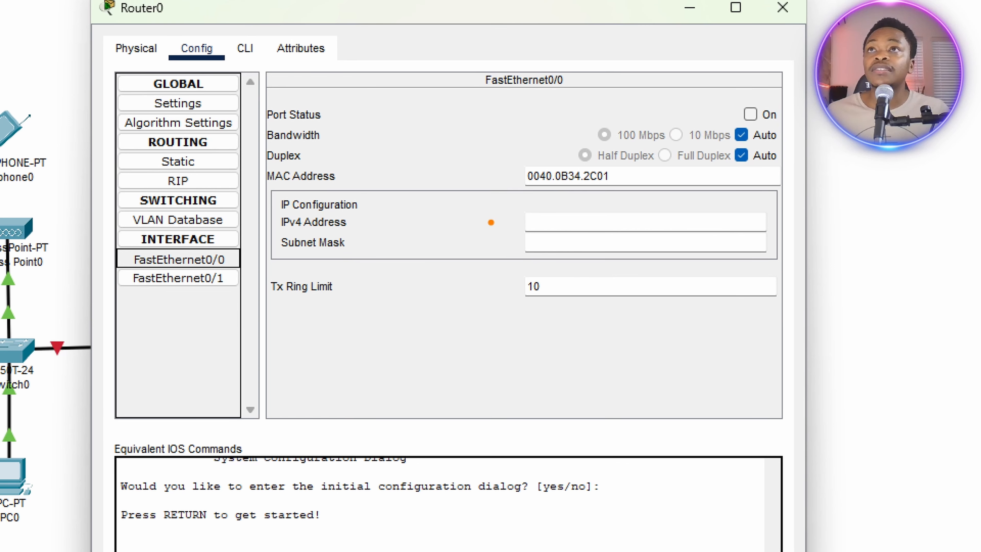
pyautogui.moveTo(509, 213)
pyautogui.mouseDown()
pyautogui.moveTo(598, 230)
pyautogui.moveTo(748, 232)
pyautogui.mouseUp()
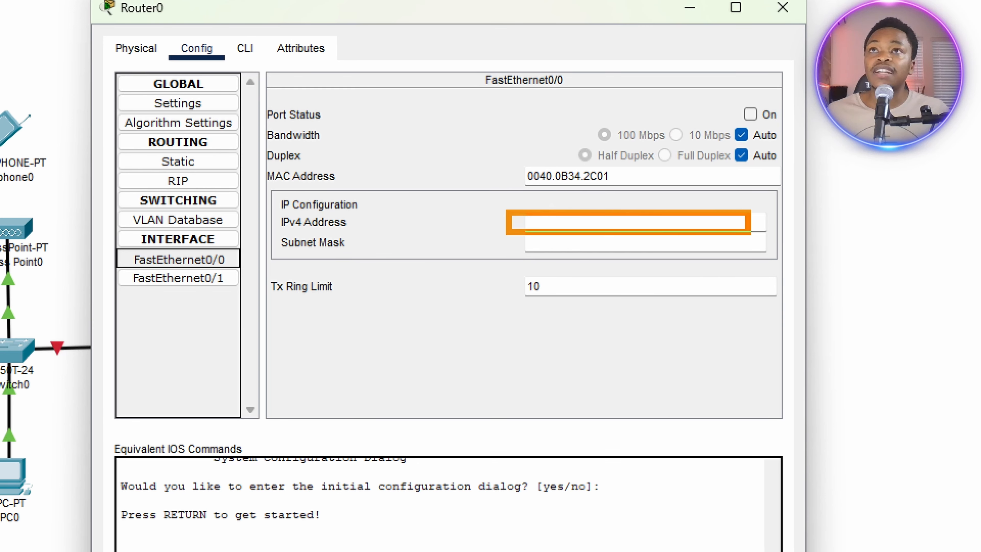
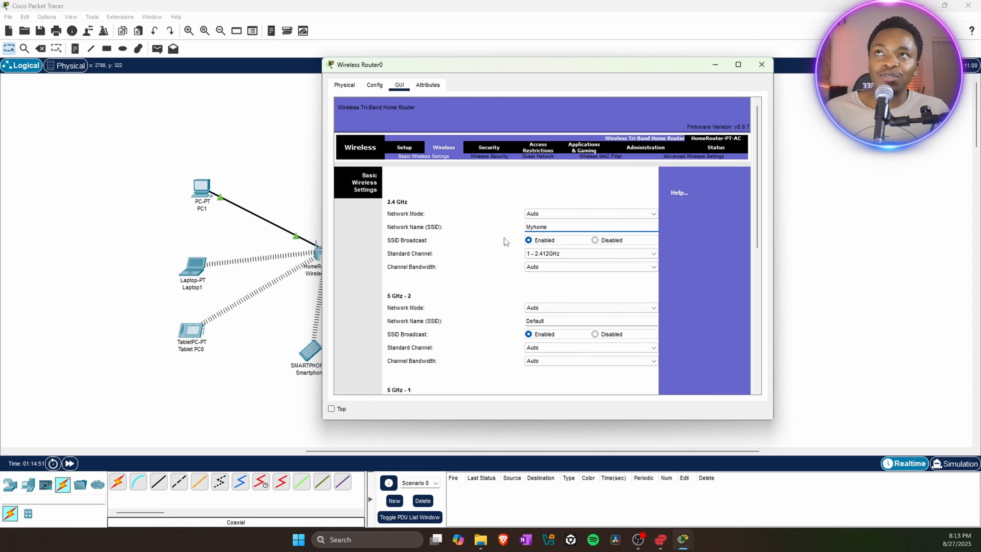
# Name the router's 2.4 GHz network Myhome and save the basic wireless settings.
pyautogui.click(552, 227)
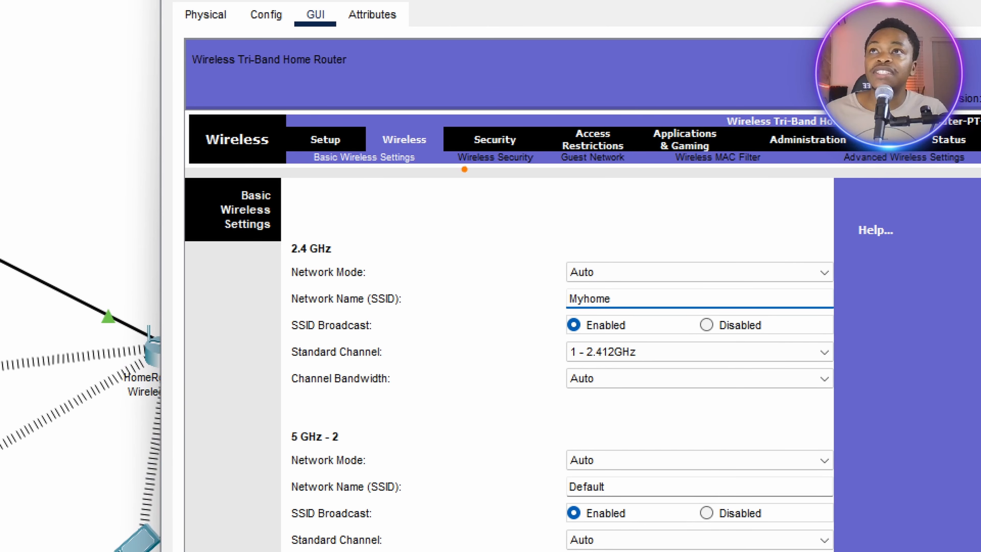
pyautogui.moveTo(464, 169); pyautogui.dragTo(553, 172)
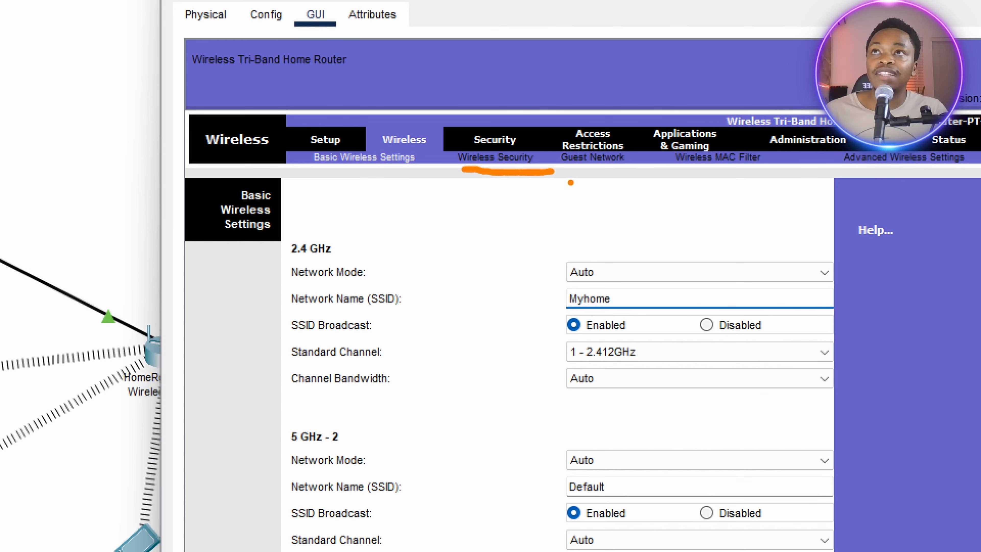
pyautogui.press('Escape')
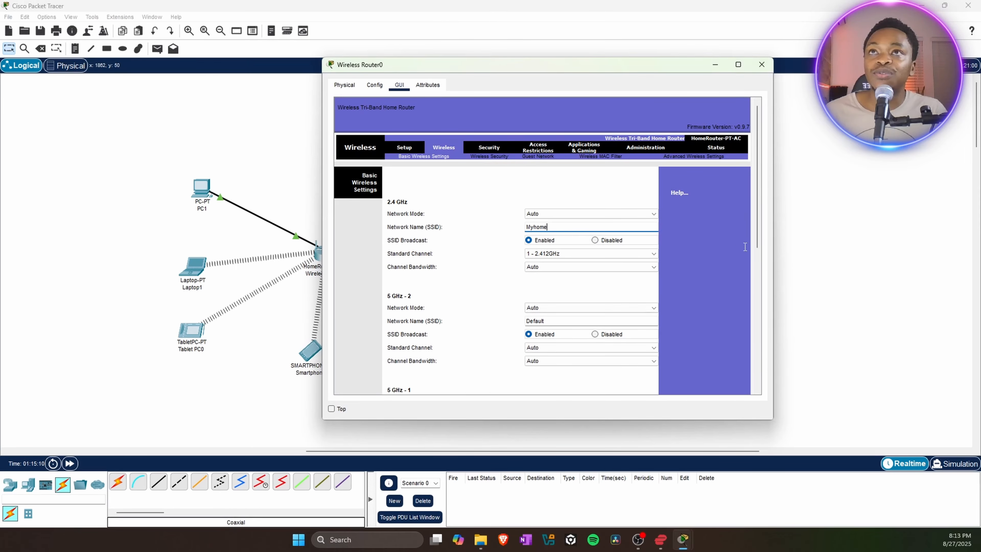
pyautogui.moveTo(759, 170); pyautogui.dragTo(756, 319)
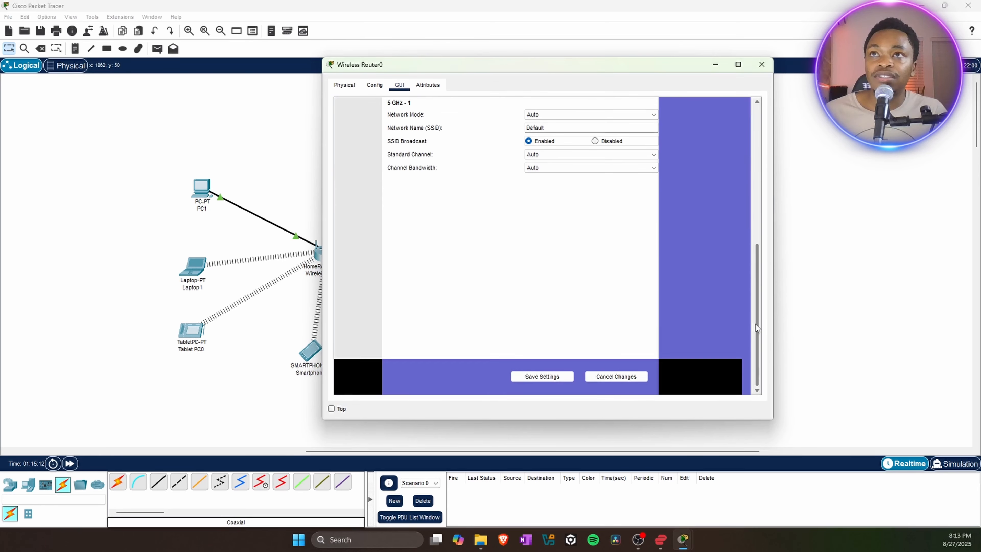
pyautogui.click(546, 378)
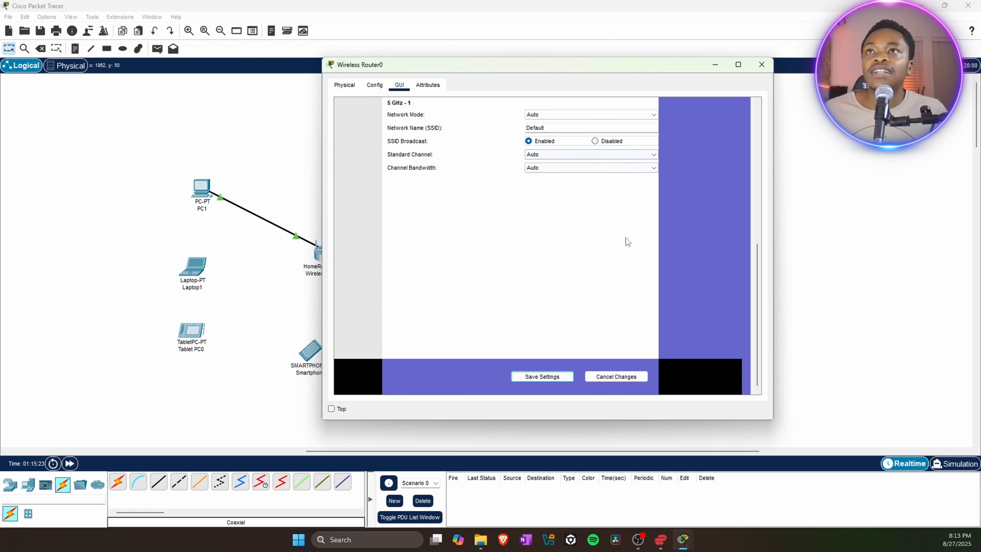
pyautogui.click(540, 377)
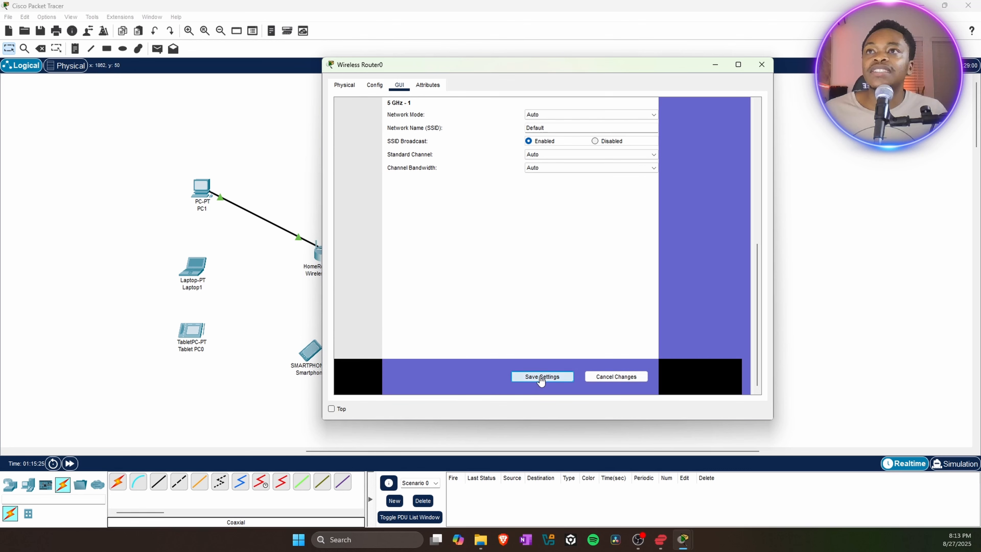
pyautogui.moveTo(759, 291); pyautogui.dragTo(748, 126)
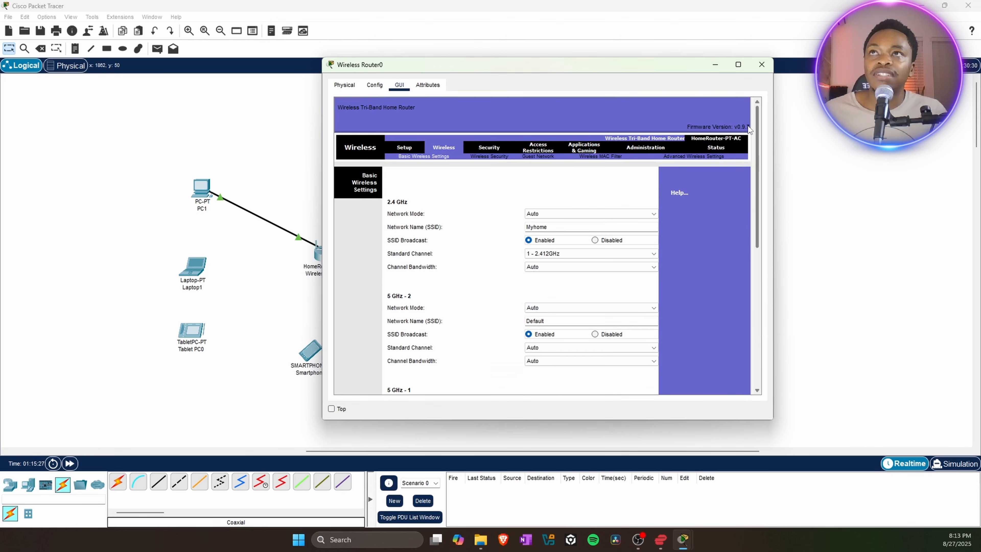
# Secure the 2.4 GHz network with WPA2 Personal and a passphrase, then save.
pyautogui.click(489, 156)
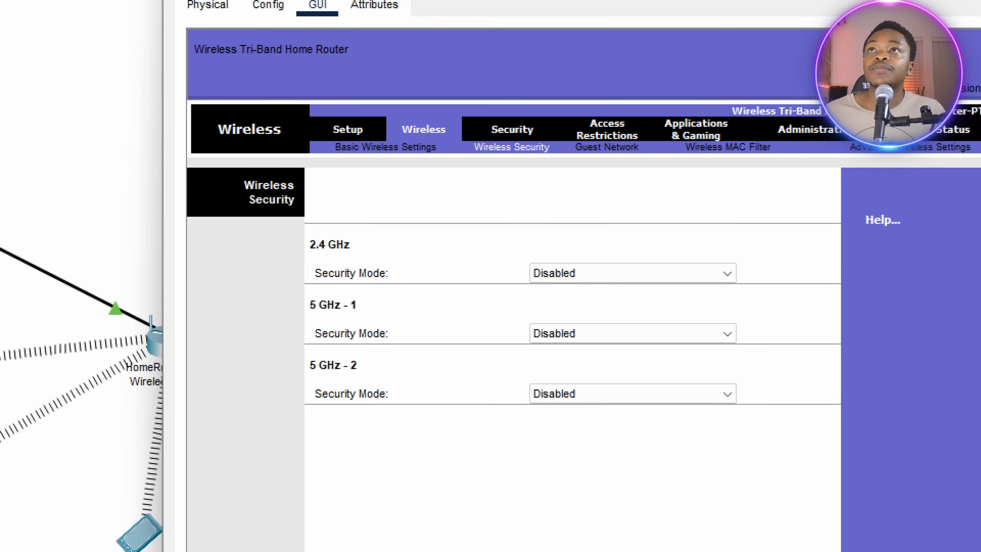
pyautogui.moveTo(465, 152); pyautogui.dragTo(567, 151)
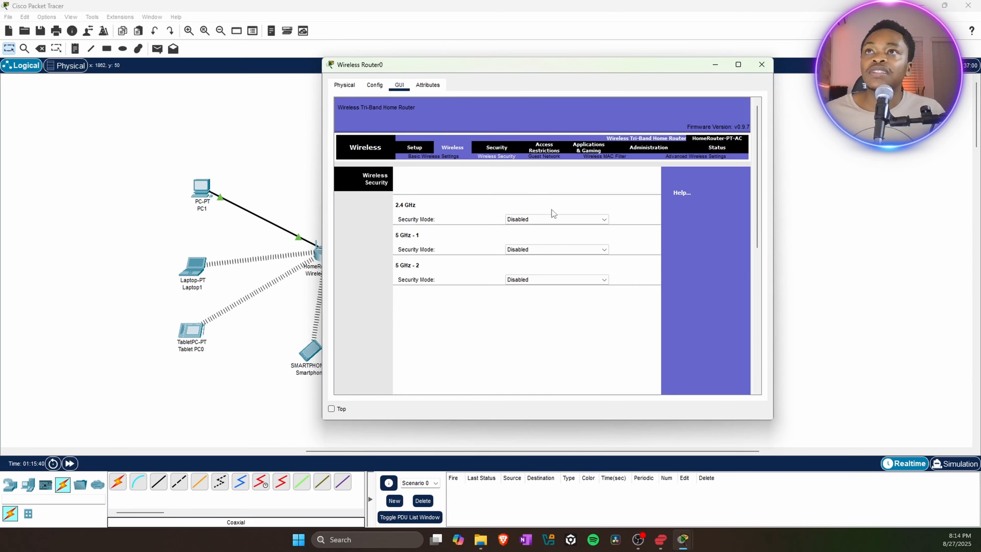
pyautogui.click(548, 218)
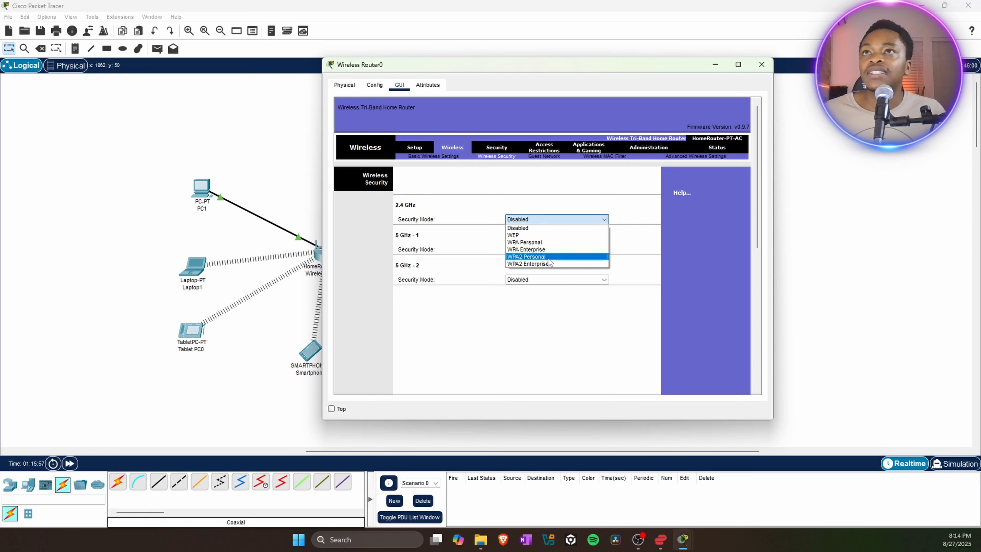
pyautogui.click(532, 258)
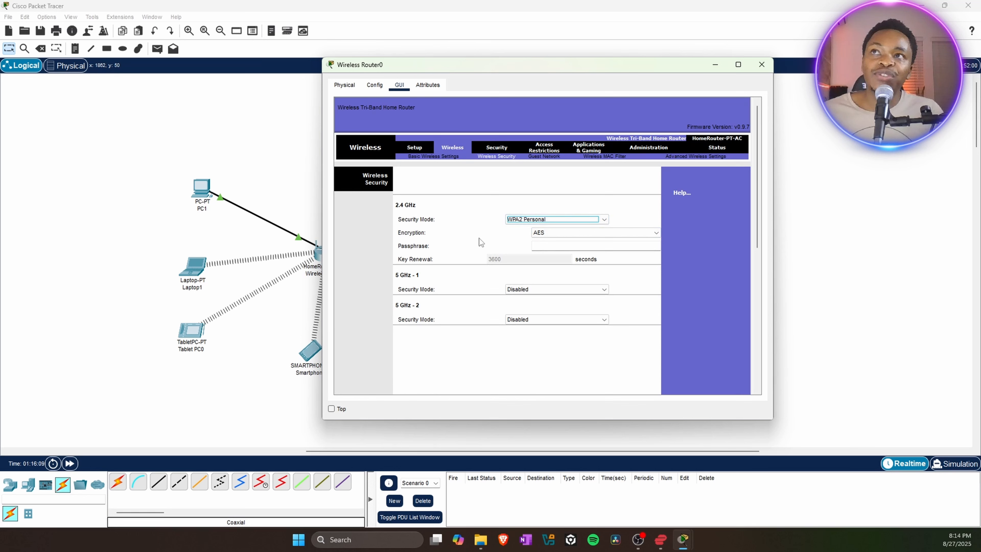
pyautogui.click(546, 247)
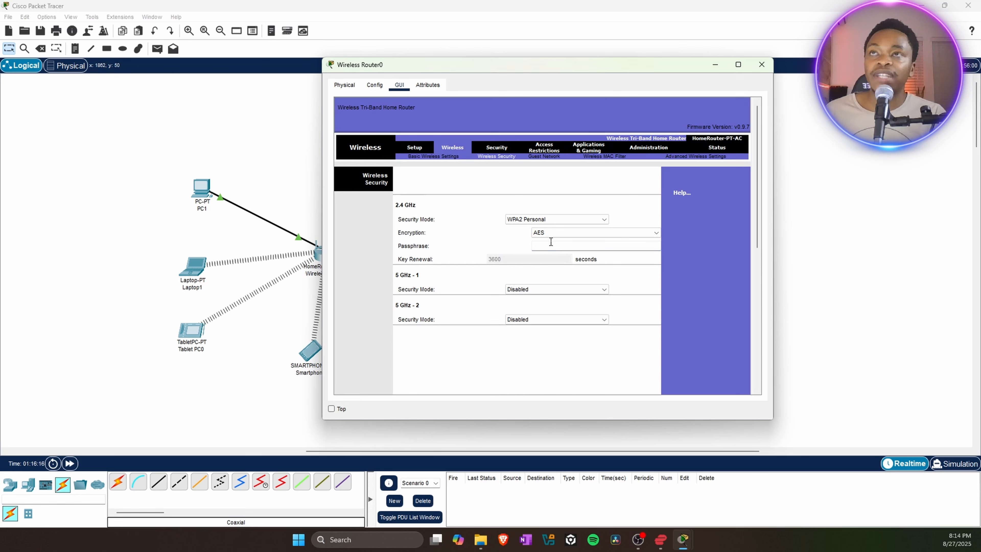
pyautogui.write('passw')
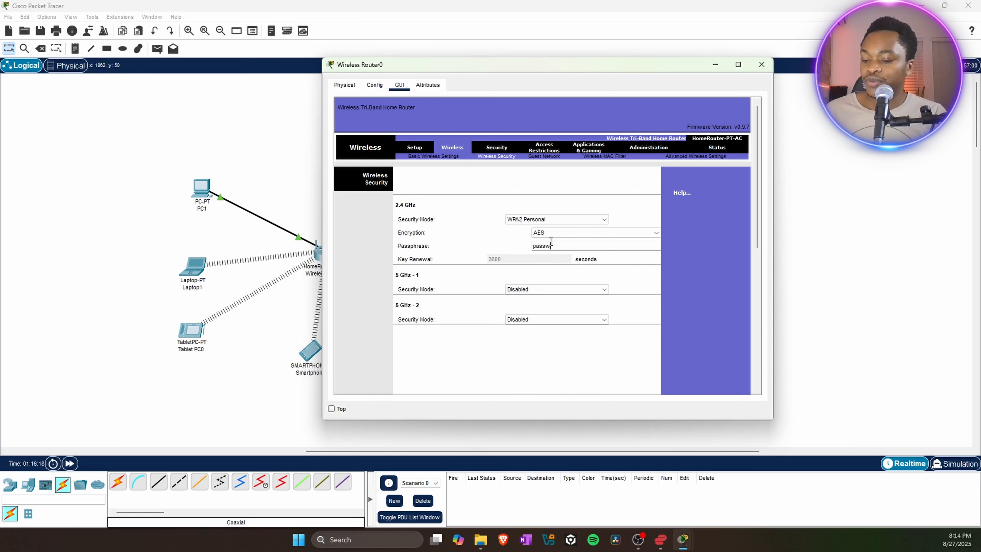
pyautogui.write('ord123')
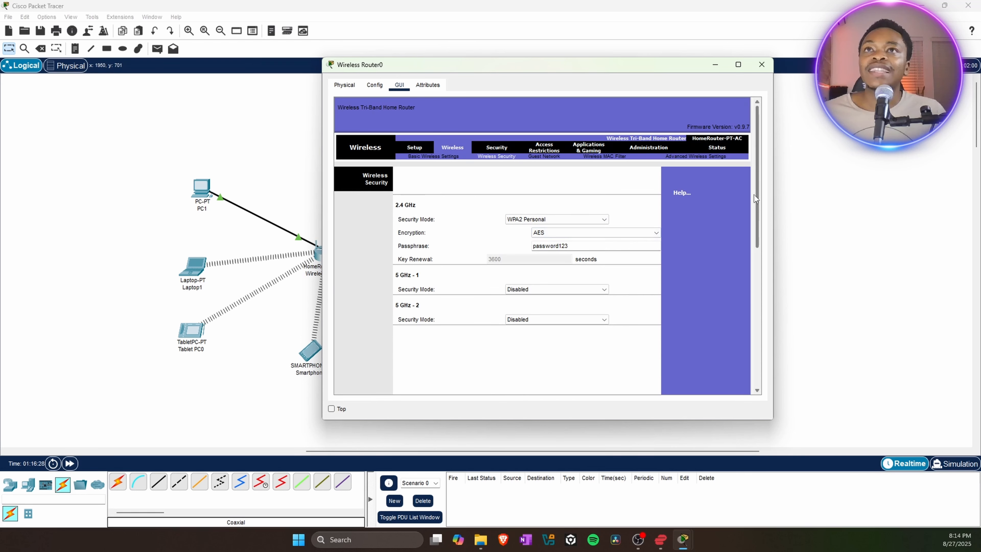
pyautogui.moveTo(757, 190); pyautogui.dragTo(758, 328)
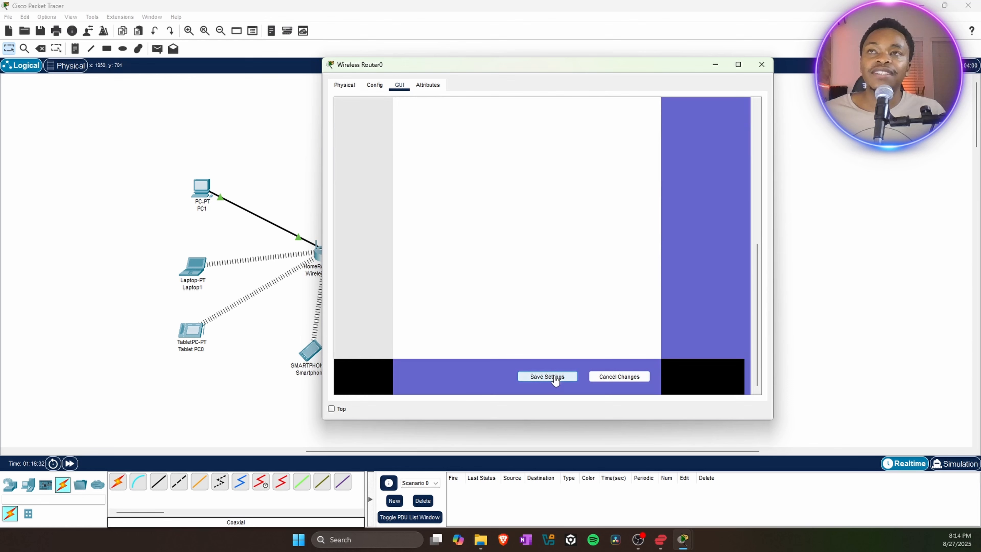
pyautogui.click(526, 377)
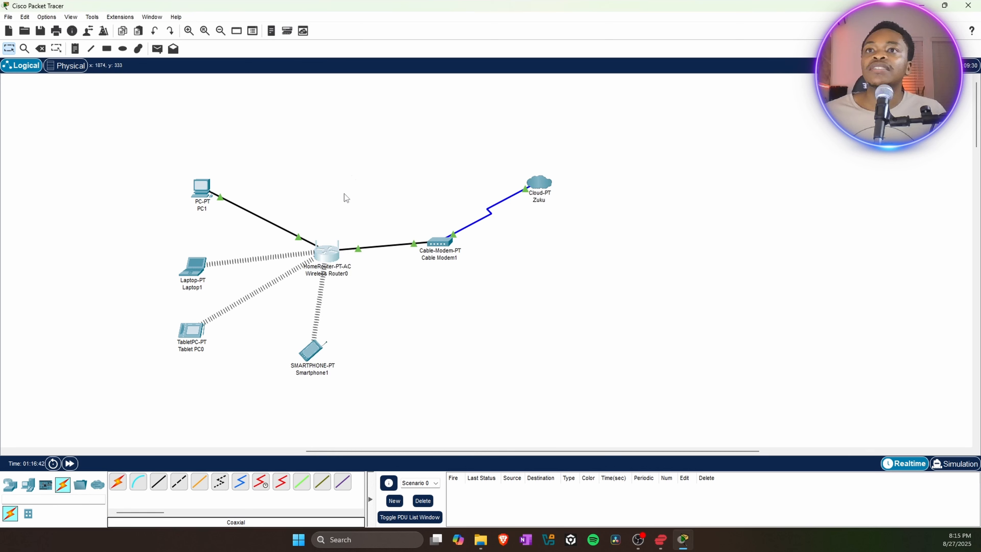
# View Wireless Router0's LAN settings: 192.168.0.1 with mask 255.255.255.0.
pyautogui.click(329, 258)
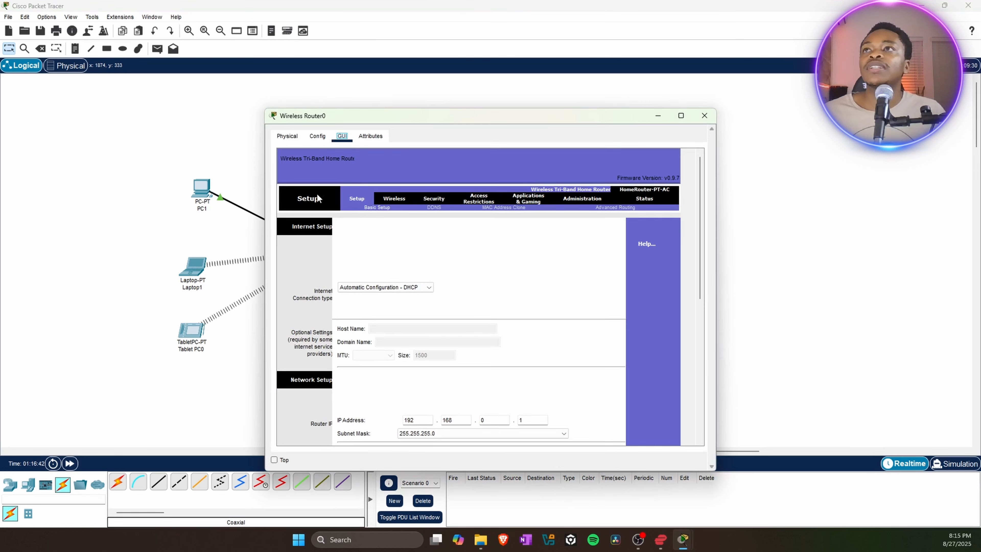
pyautogui.click(317, 136)
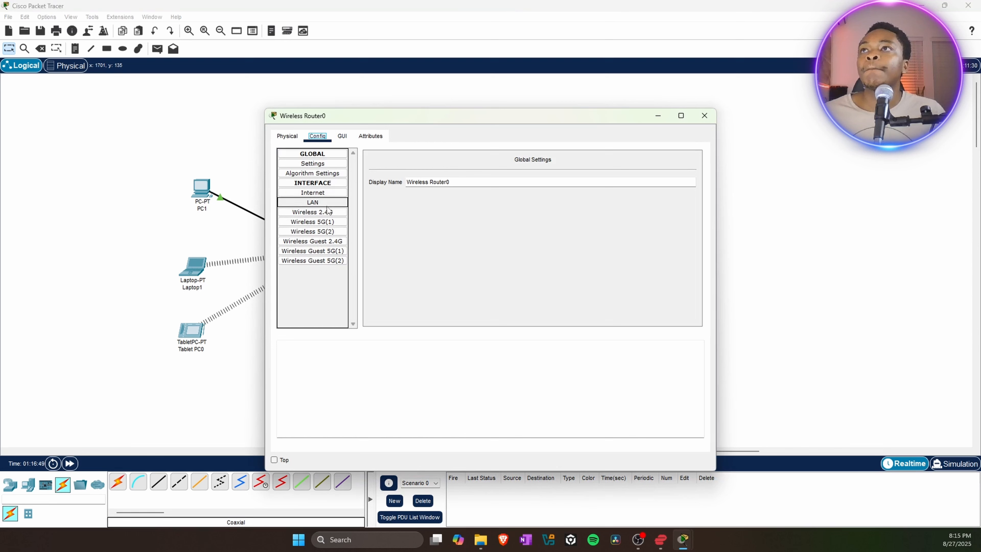
pyautogui.click(318, 207)
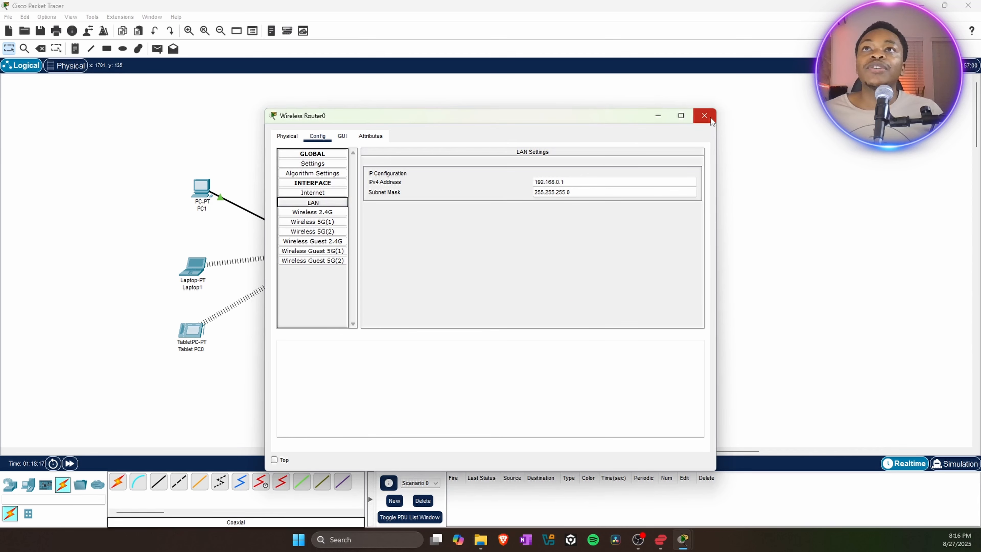
# Give PC1 static IP 192.168.0.10 and mask 255.255.255.0; a mistyped gateway triggers an error.
pyautogui.click(704, 116)
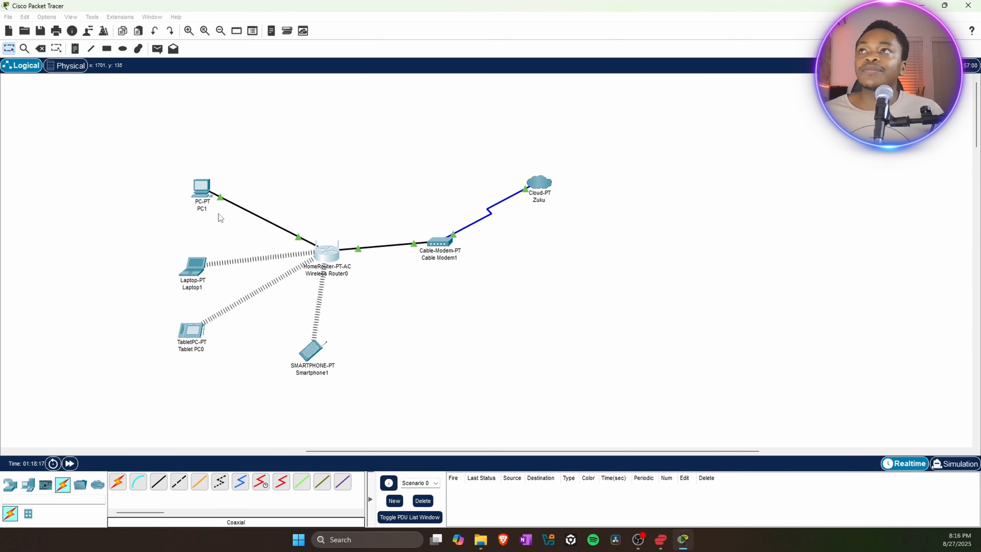
pyautogui.moveTo(198, 195)
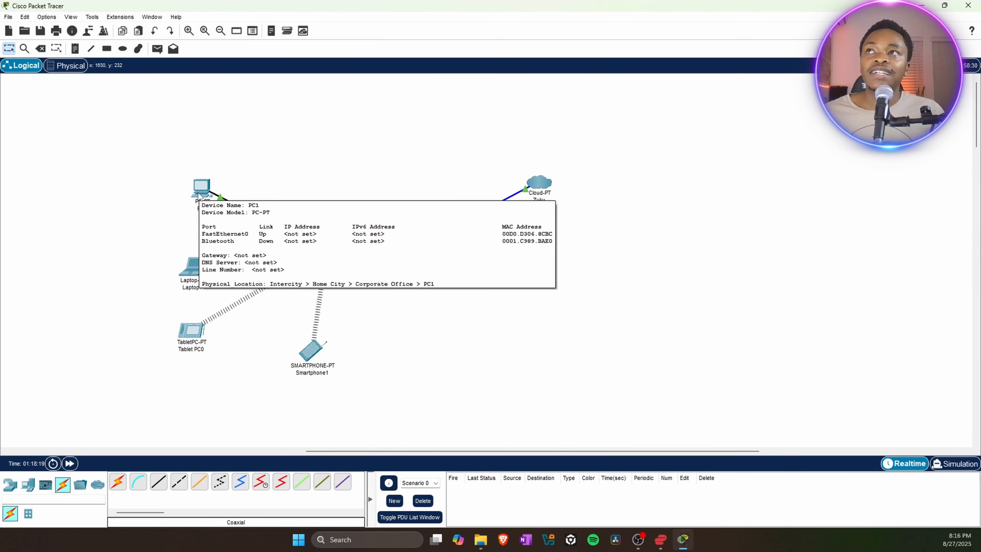
pyautogui.doubleClick(199, 191)
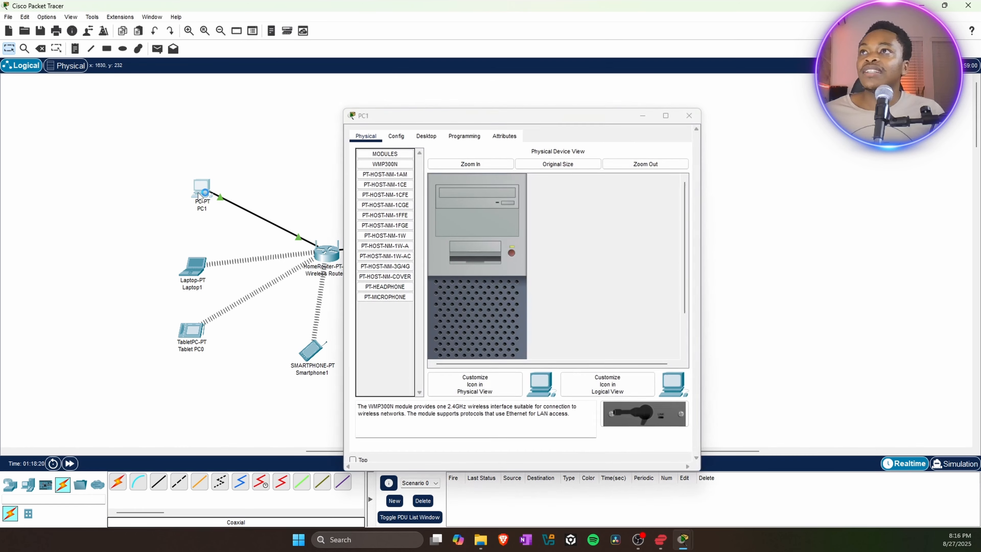
pyautogui.click(427, 137)
pyautogui.click(383, 171)
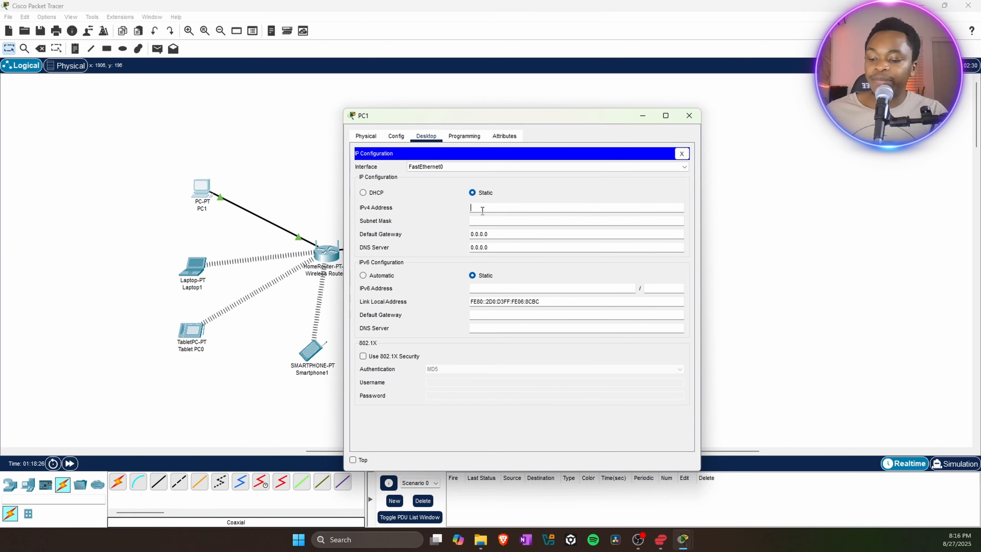
pyautogui.write('192')
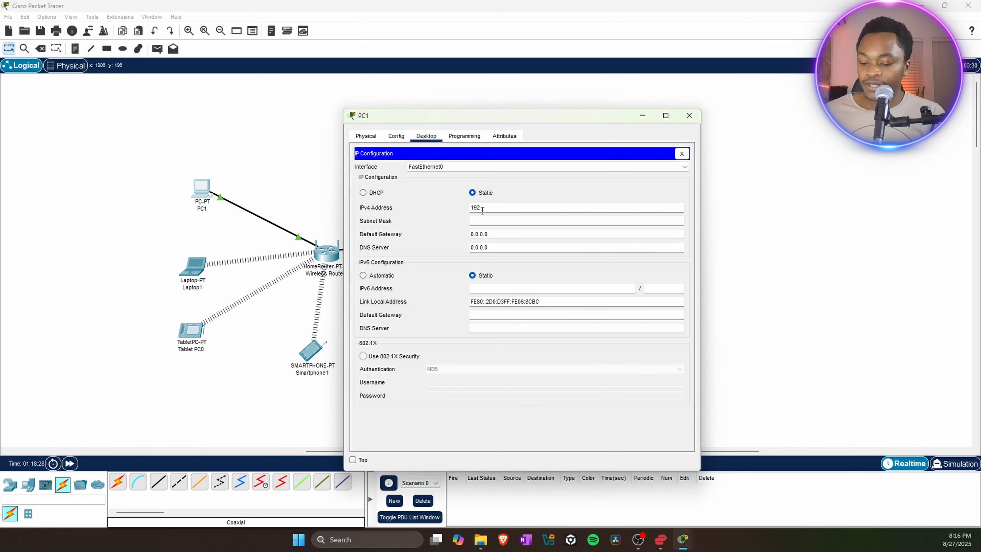
pyautogui.write('.168.0.10')
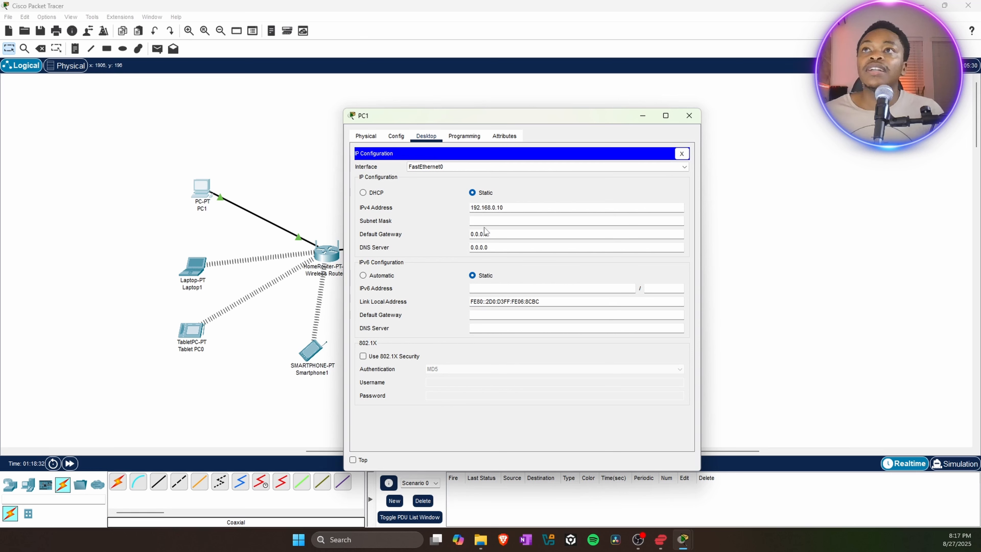
pyautogui.click(492, 220)
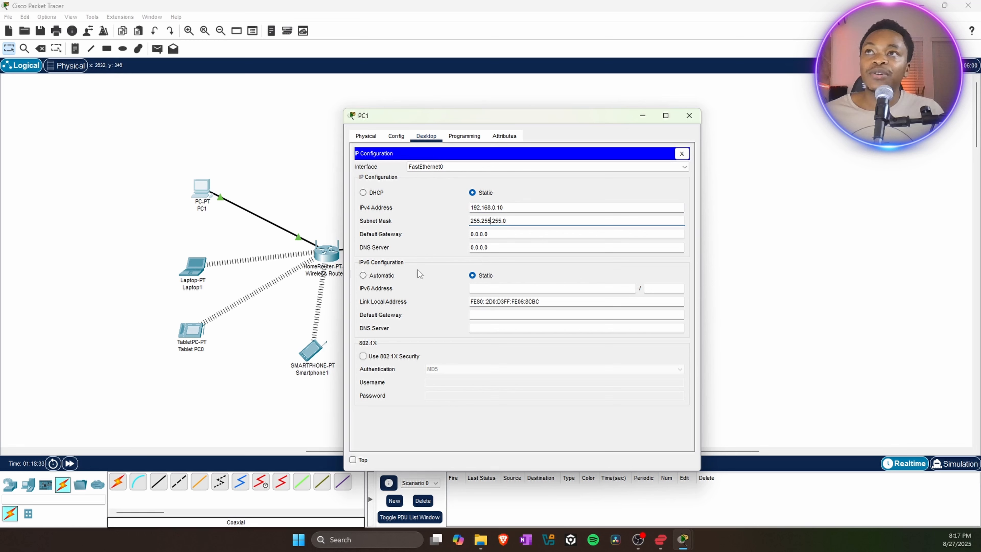
pyautogui.press('Tab')
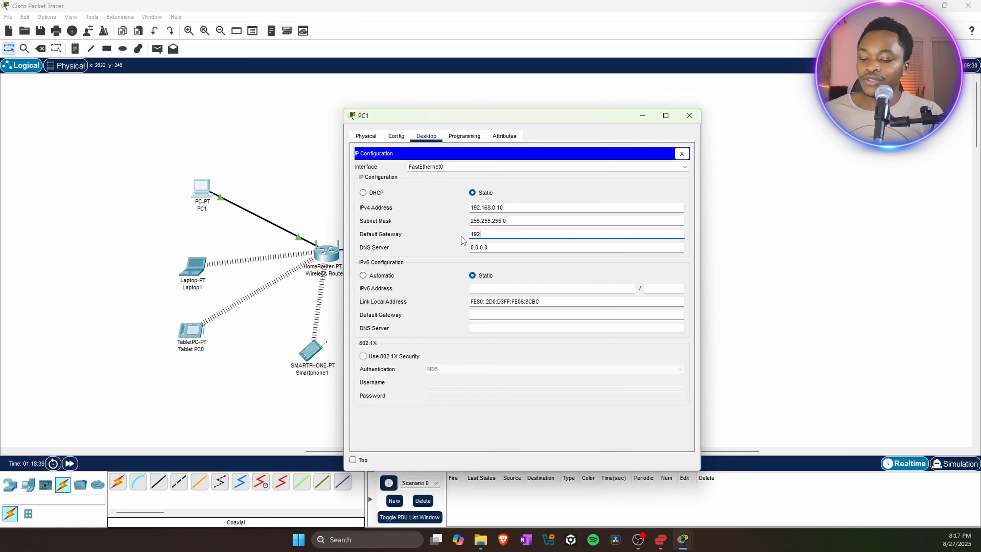
pyautogui.write('192.168.01')
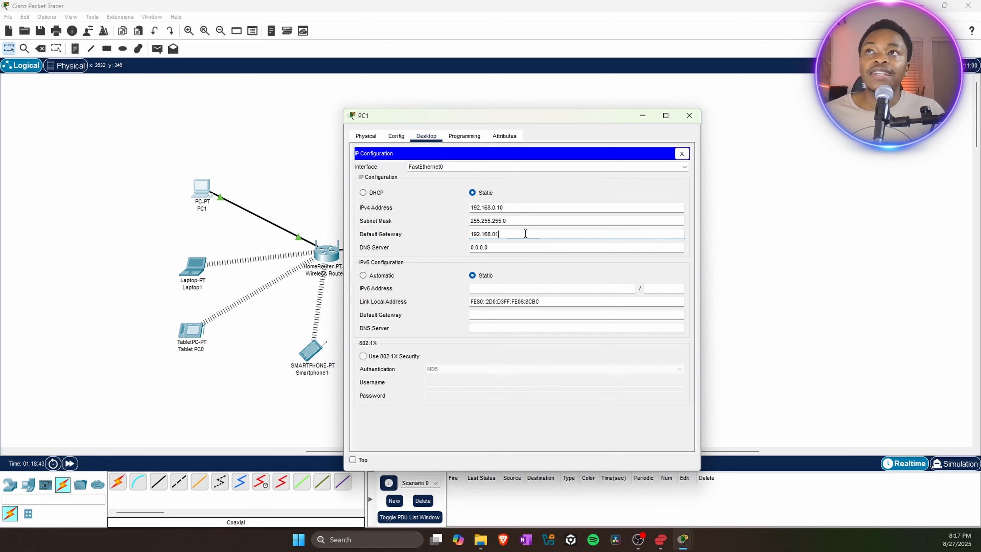
pyautogui.moveTo(517, 233); pyautogui.dragTo(469, 235)
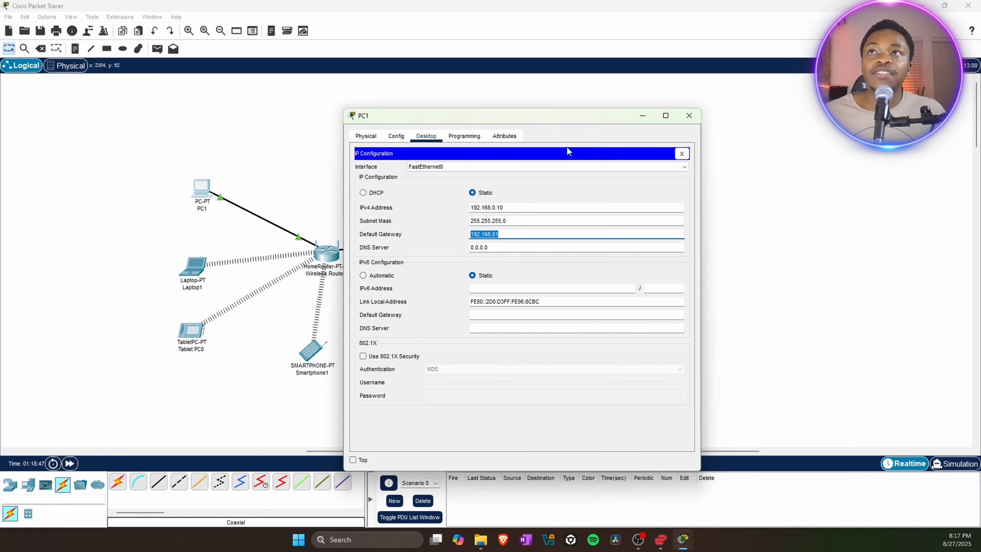
pyautogui.click(690, 116)
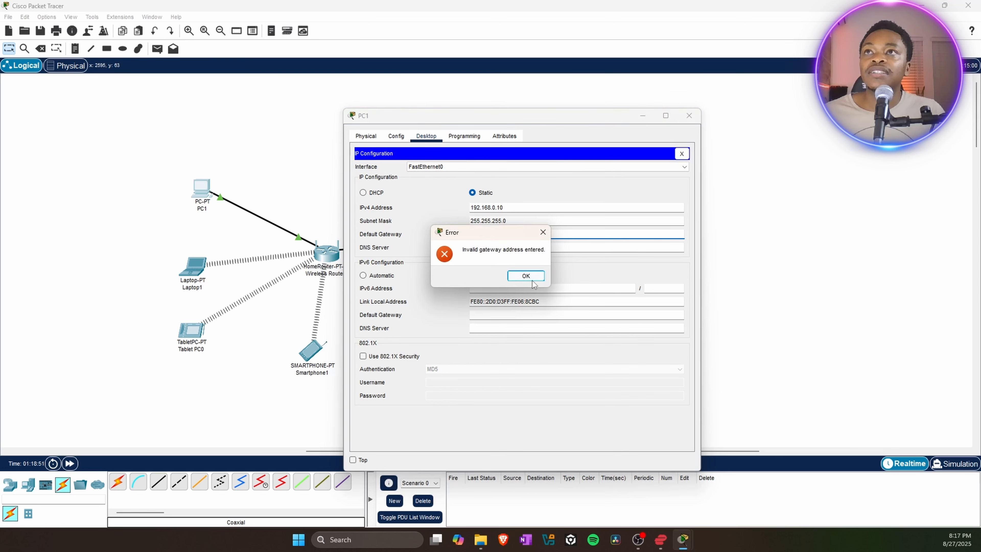
pyautogui.click(526, 277)
# Correct PC1's default gateway to 192.168.0.1 and close its window.
pyautogui.click(207, 187)
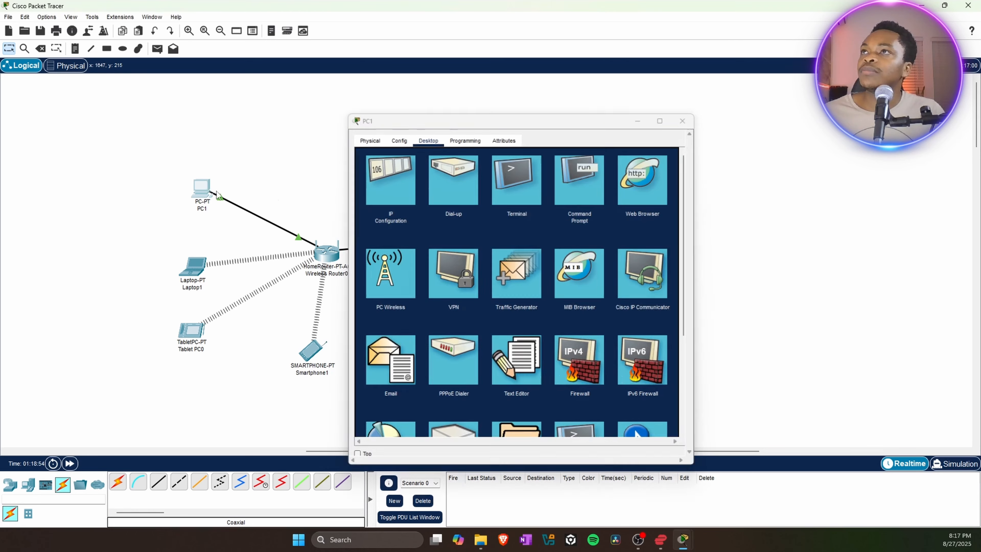
pyautogui.click(372, 180)
pyautogui.tripleClick(496, 235)
pyautogui.write('192.168.01')
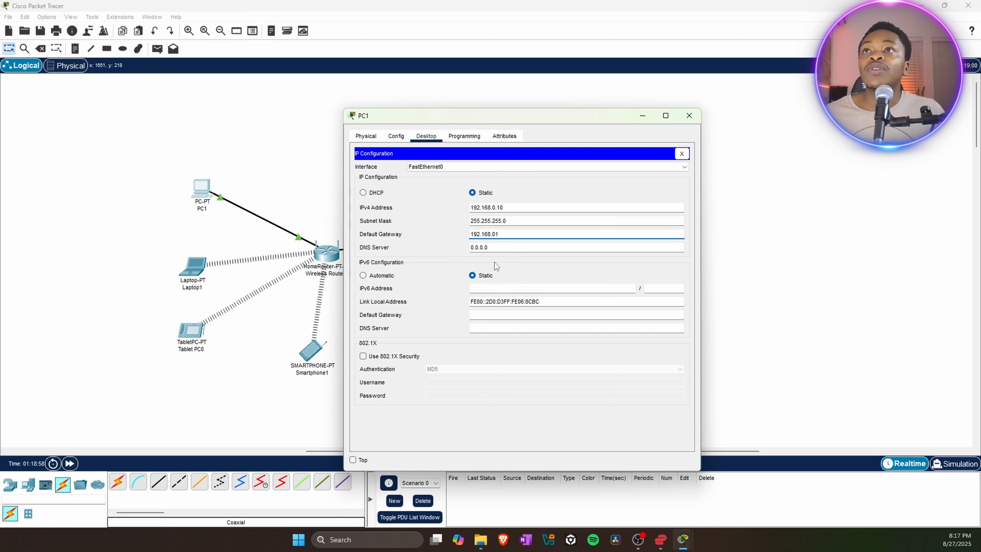
pyautogui.click(498, 240)
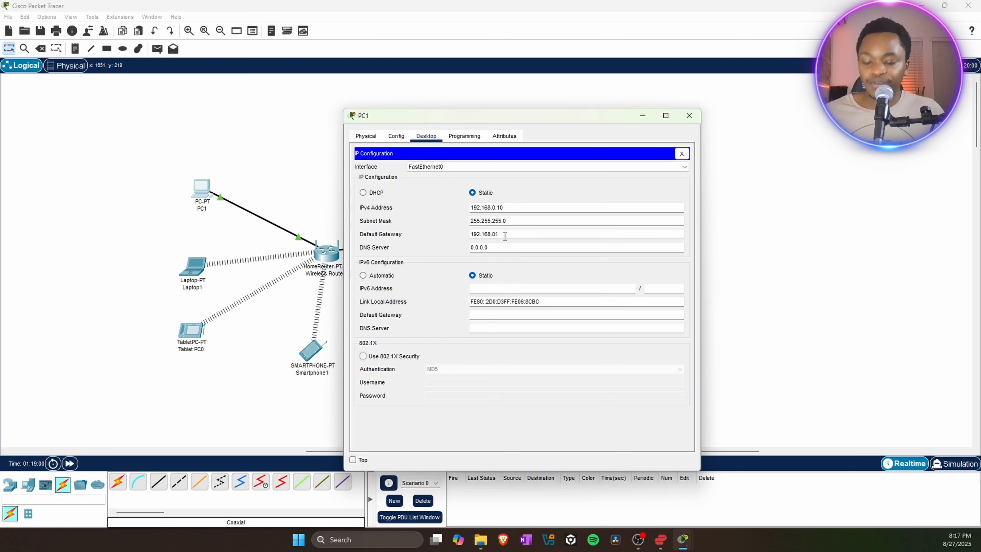
pyautogui.press('BackSpace')
pyautogui.write('.1')
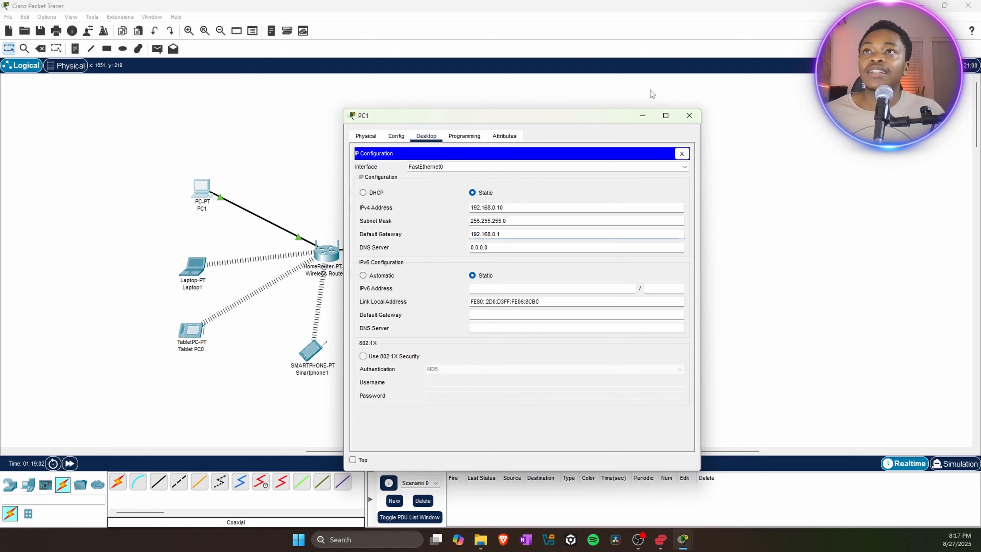
pyautogui.click(689, 116)
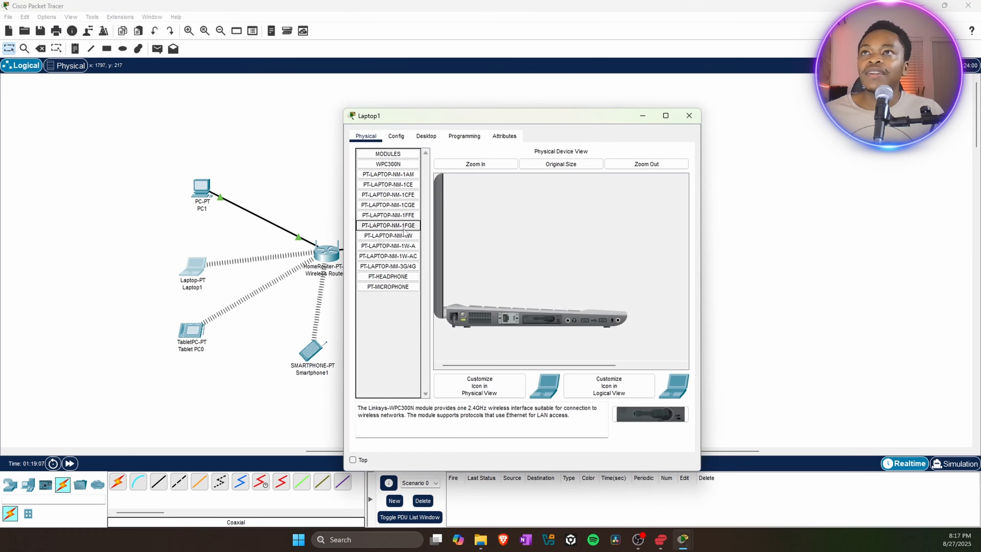
# Switch Laptop1 to static 192.168.0.20 with mask 255.255.255.0; the mistyped gateway is rejected.
pyautogui.click(421, 138)
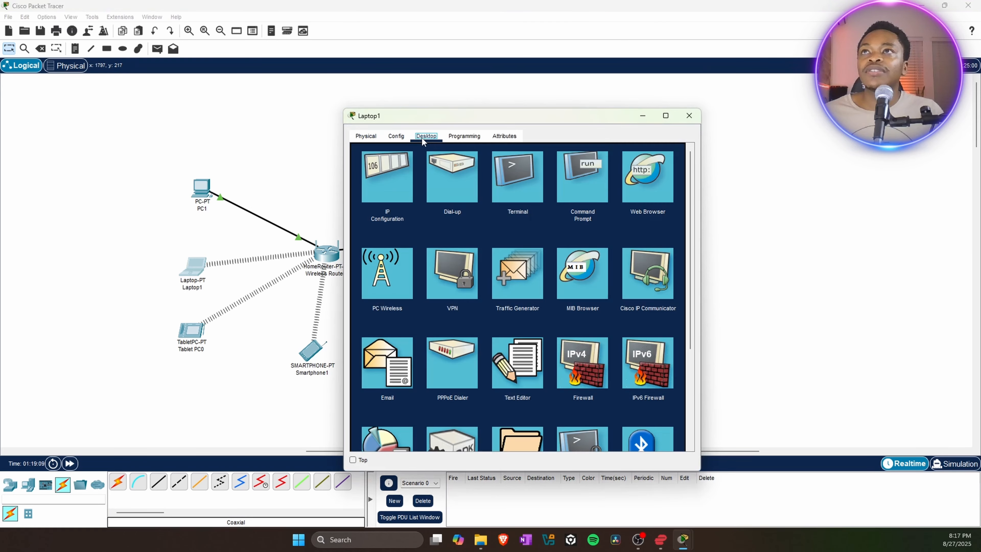
pyautogui.click(383, 182)
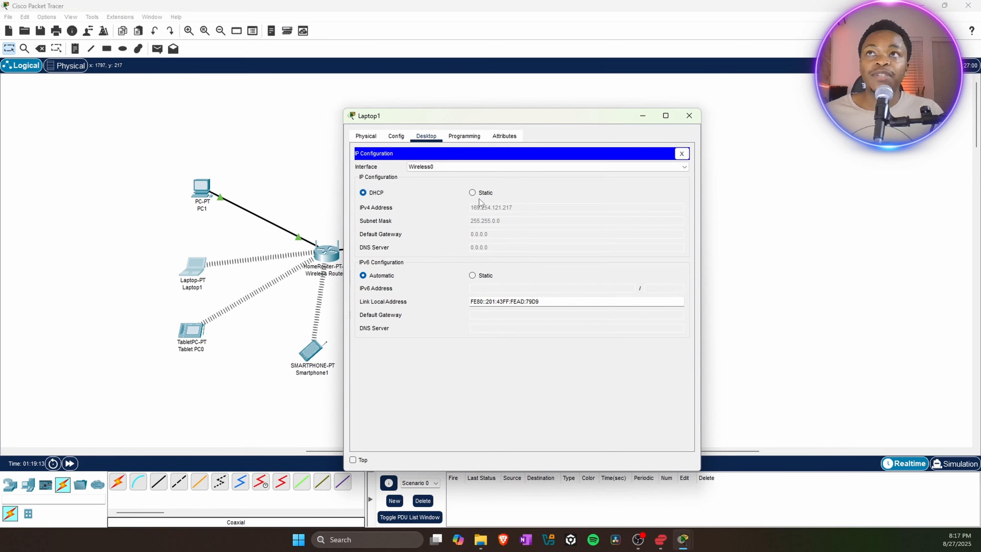
pyautogui.click(472, 192)
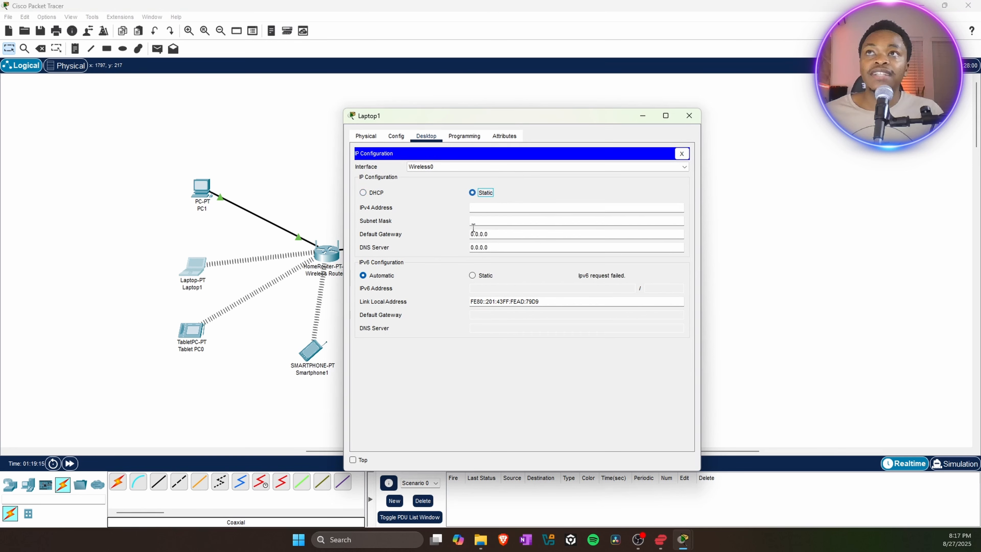
pyautogui.click(476, 207)
pyautogui.write('192.1689')
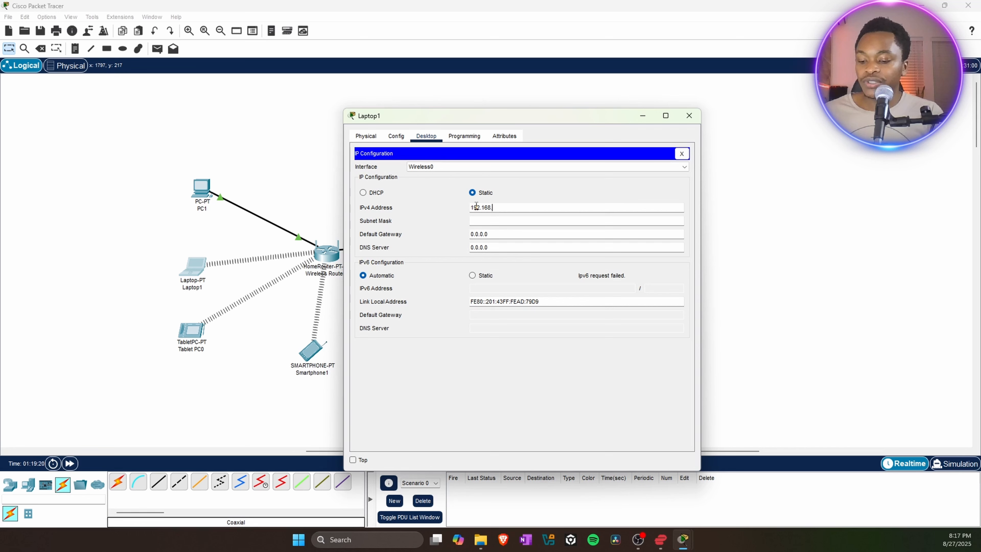
pyautogui.write('0')
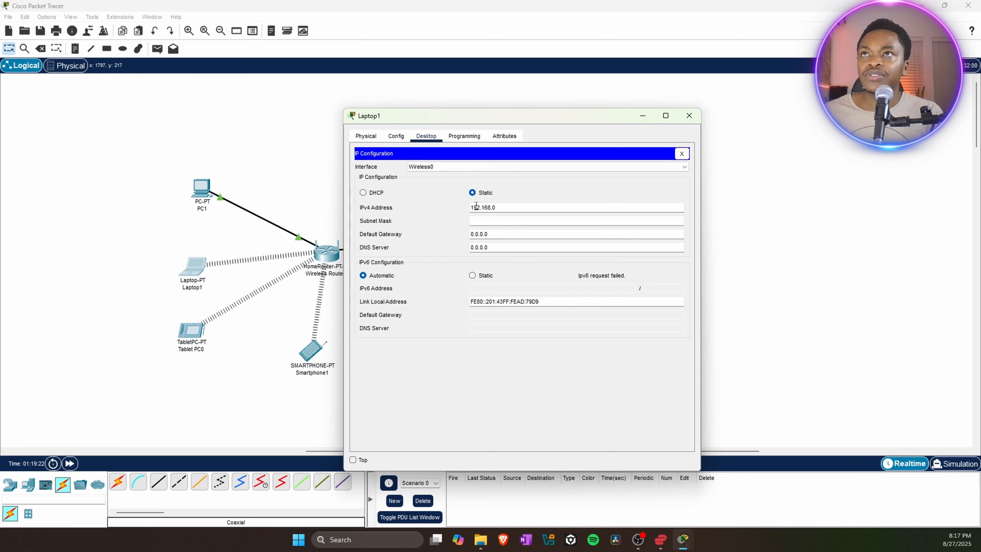
pyautogui.write('.20')
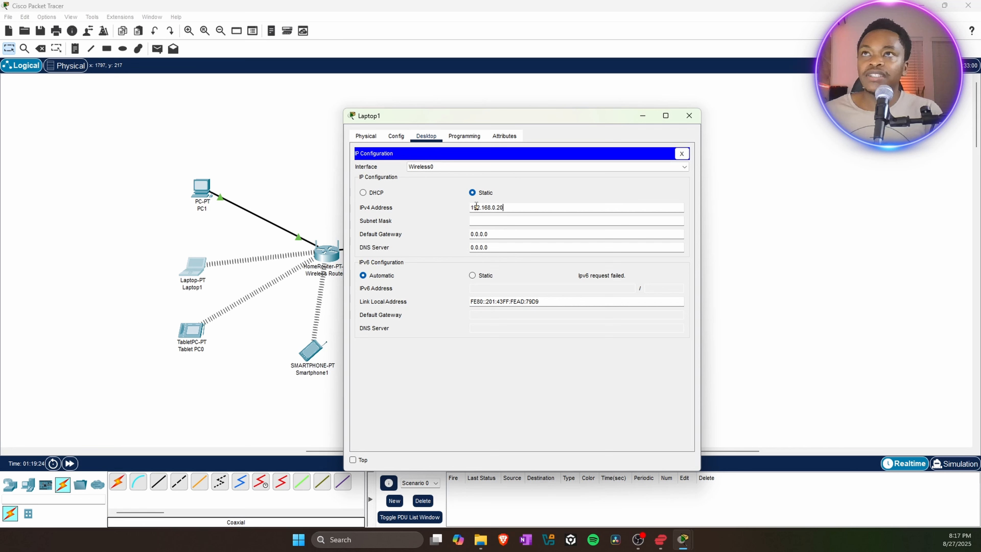
pyautogui.click(495, 222)
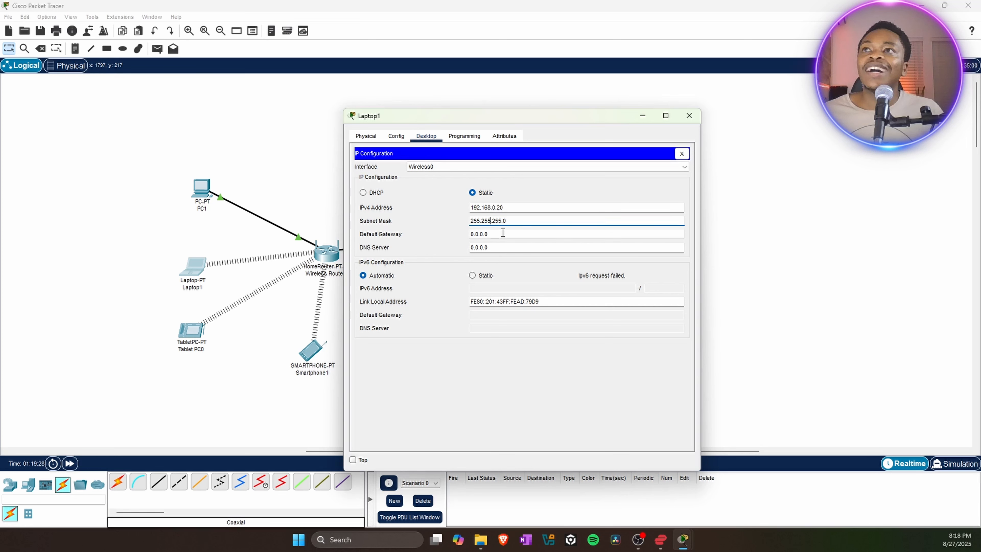
pyautogui.press('Tab')
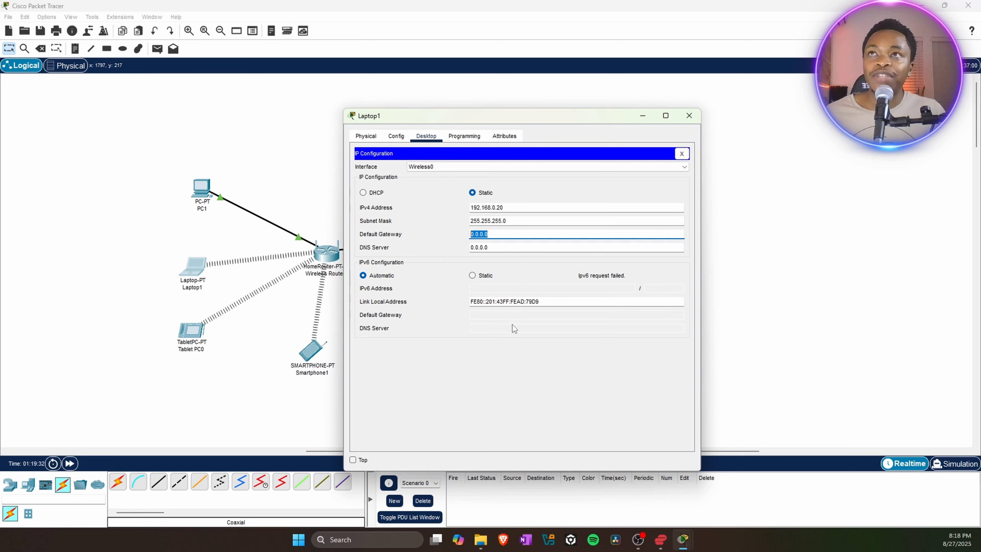
pyautogui.write('192.168.01')
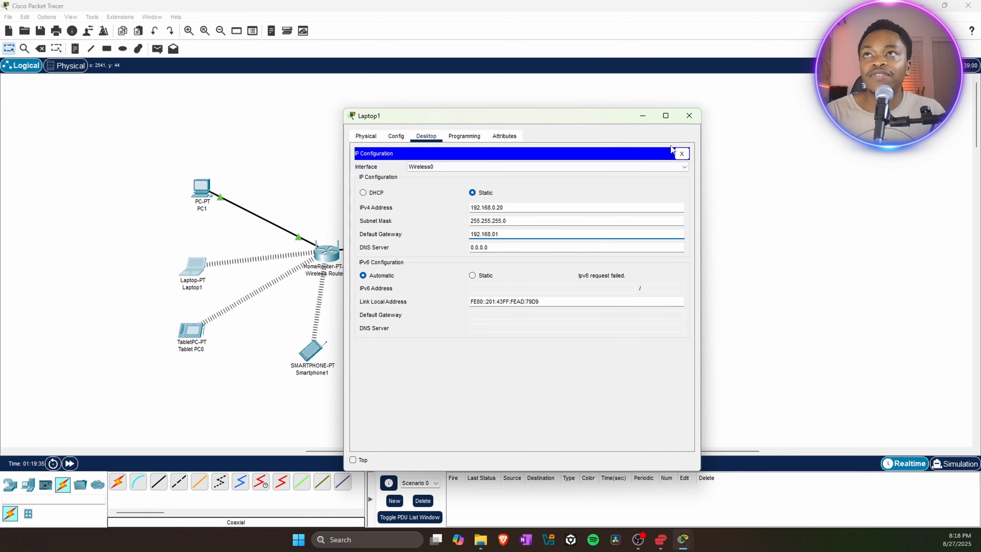
pyautogui.click(688, 116)
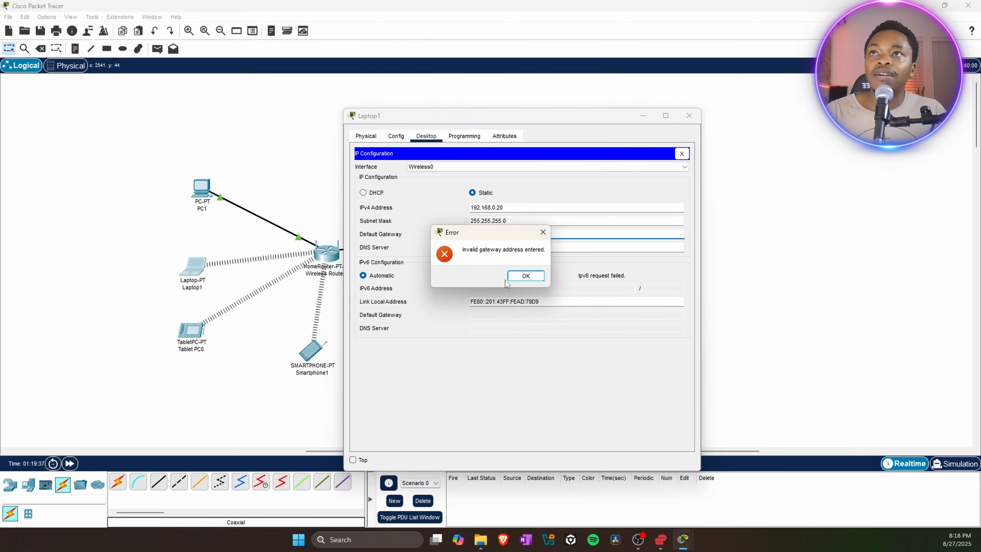
pyautogui.click(543, 232)
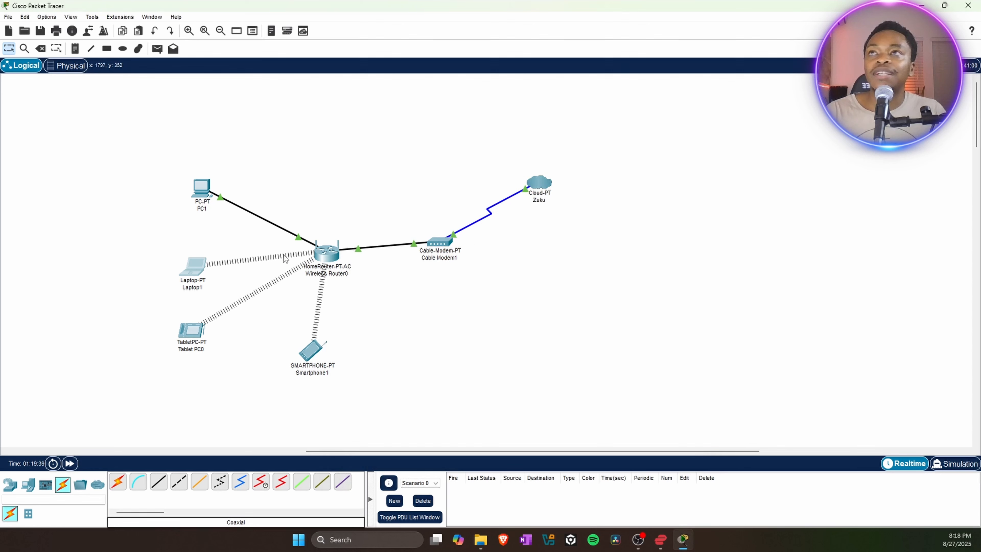
# Re-enter Laptop1's default gateway as 192.168.0.1 and close its window.
pyautogui.click(199, 272)
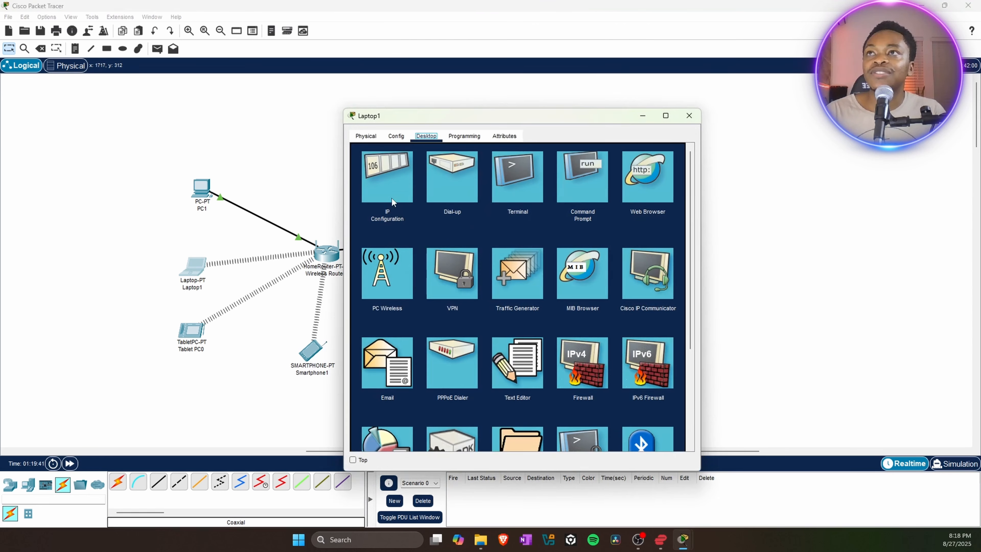
pyautogui.click(392, 196)
pyautogui.moveTo(501, 234); pyautogui.dragTo(472, 232)
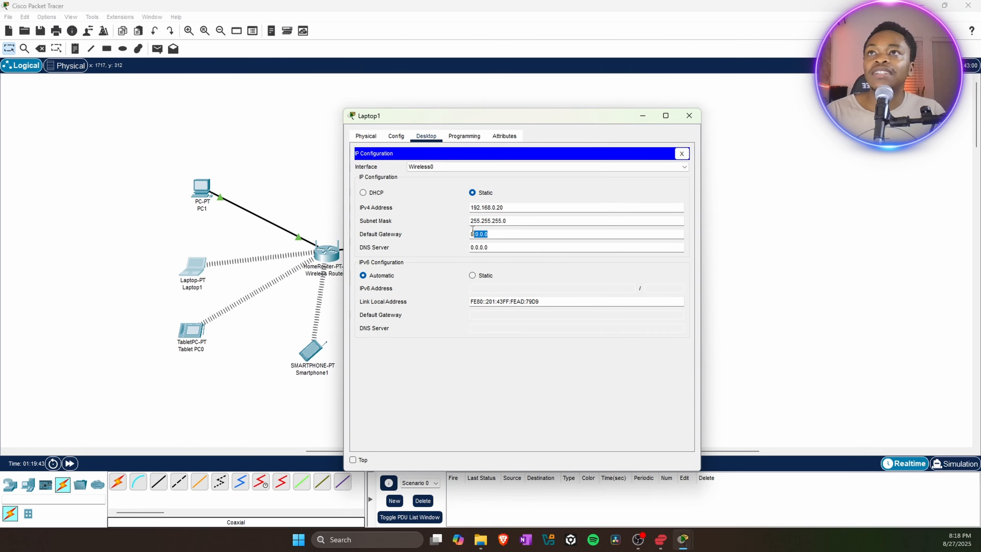
pyautogui.write('192.168.0')
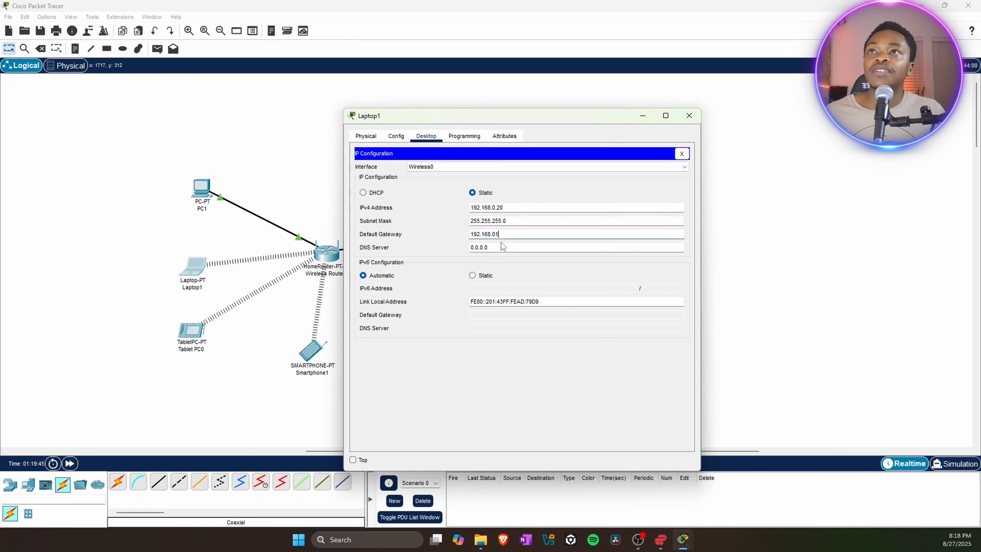
pyautogui.write('1')
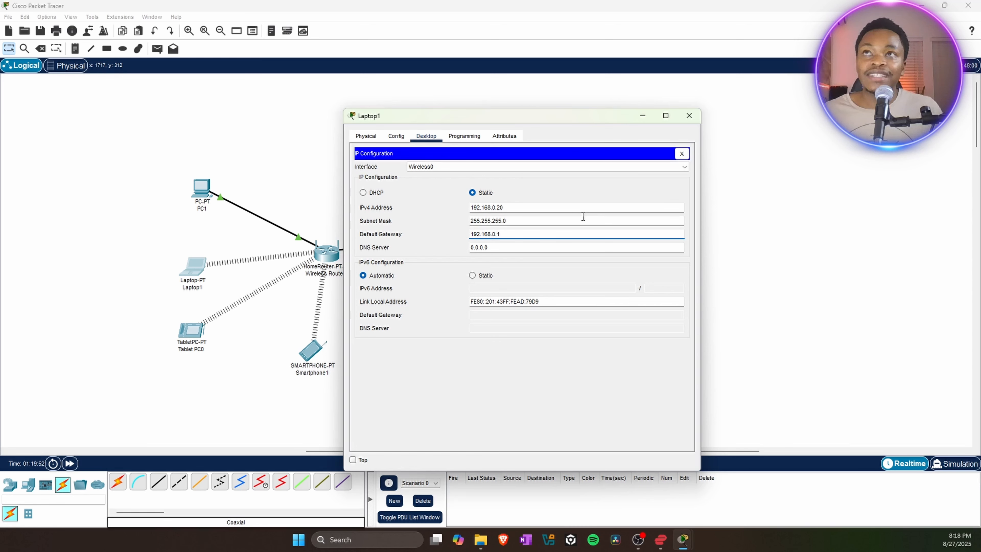
pyautogui.moveTo(515, 234); pyautogui.dragTo(468, 239)
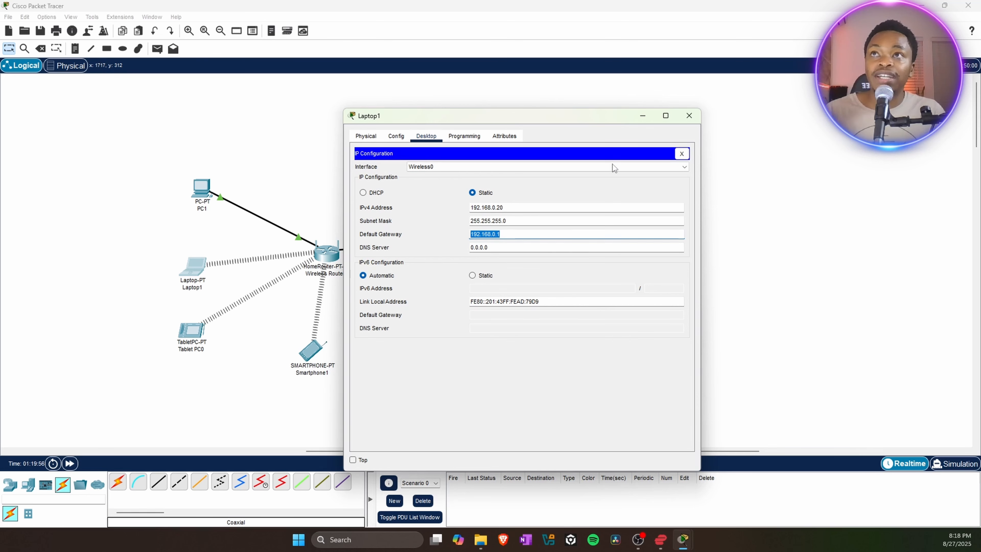
pyautogui.click(689, 116)
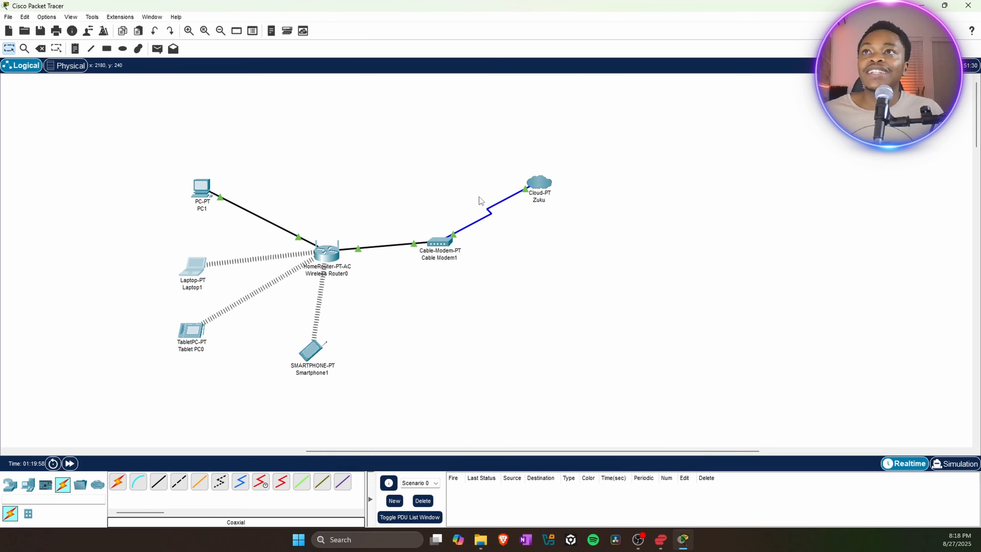
# Recheck PC1's IP configuration and close its window.
pyautogui.click(201, 193)
pyautogui.click(404, 186)
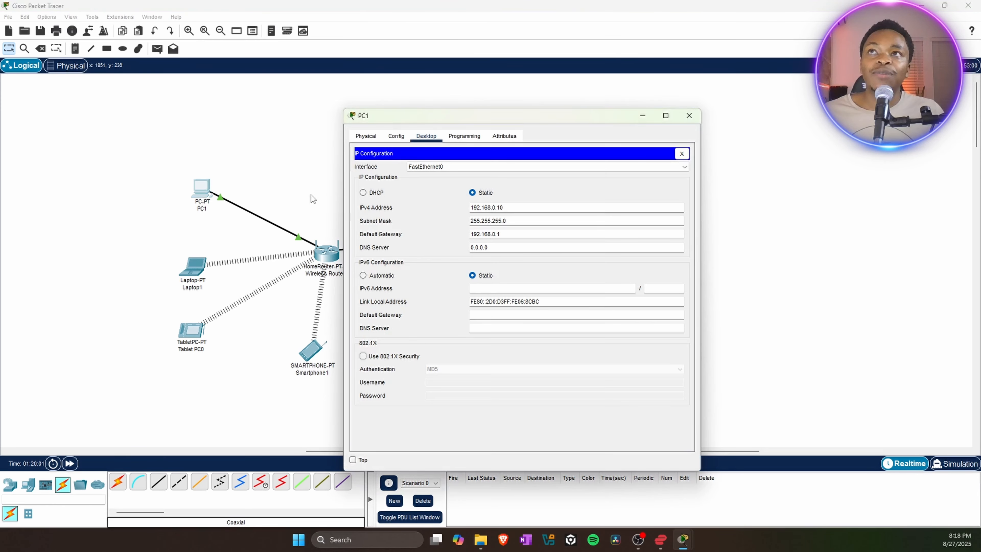
pyautogui.click(688, 116)
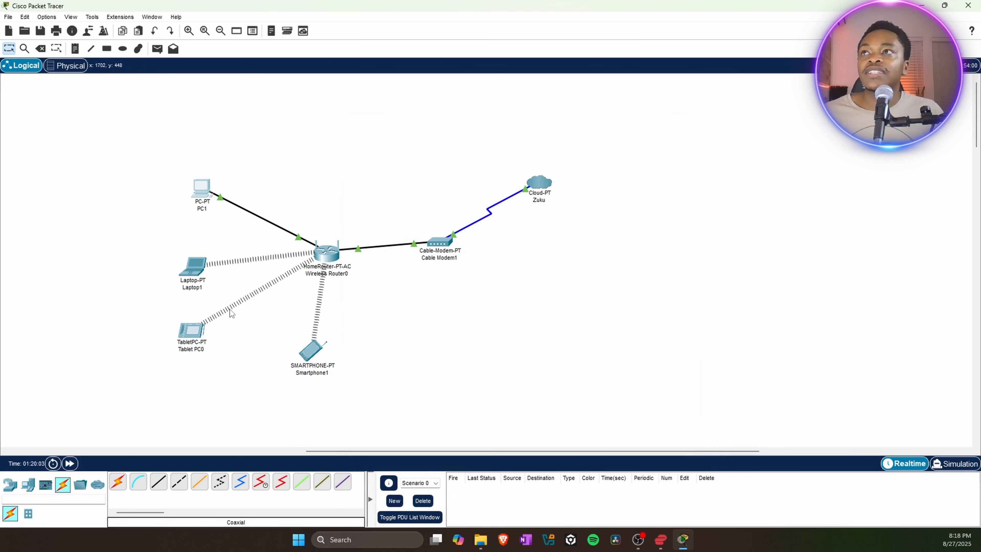
# Give Tablet PC0 static IP 192.168.0.30 with mask 255.255.255.0.
pyautogui.click(190, 332)
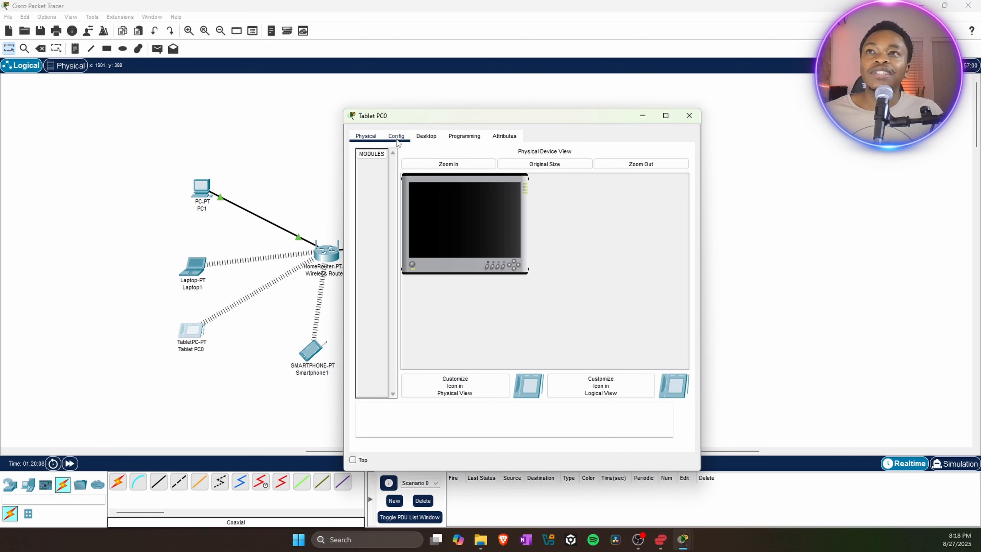
pyautogui.click(426, 136)
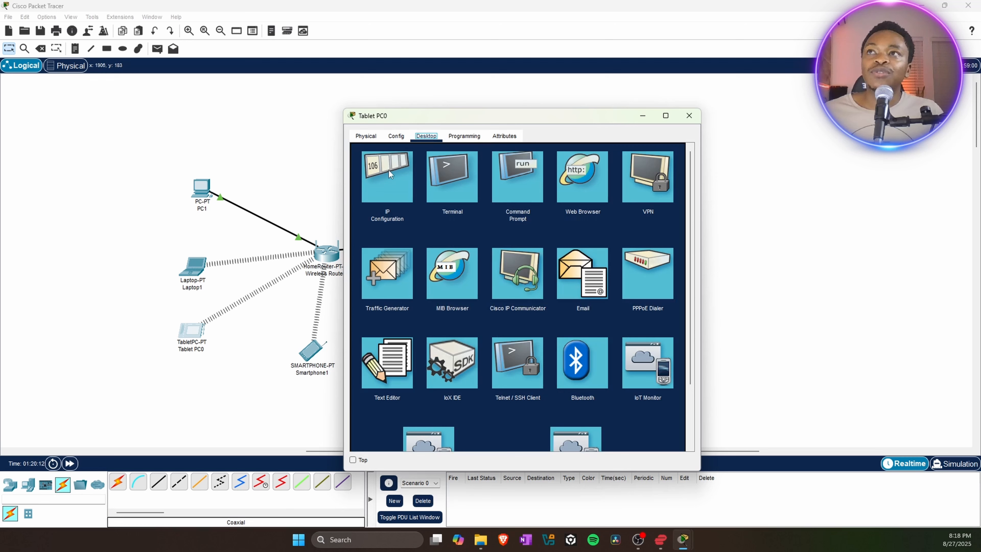
pyautogui.click(391, 189)
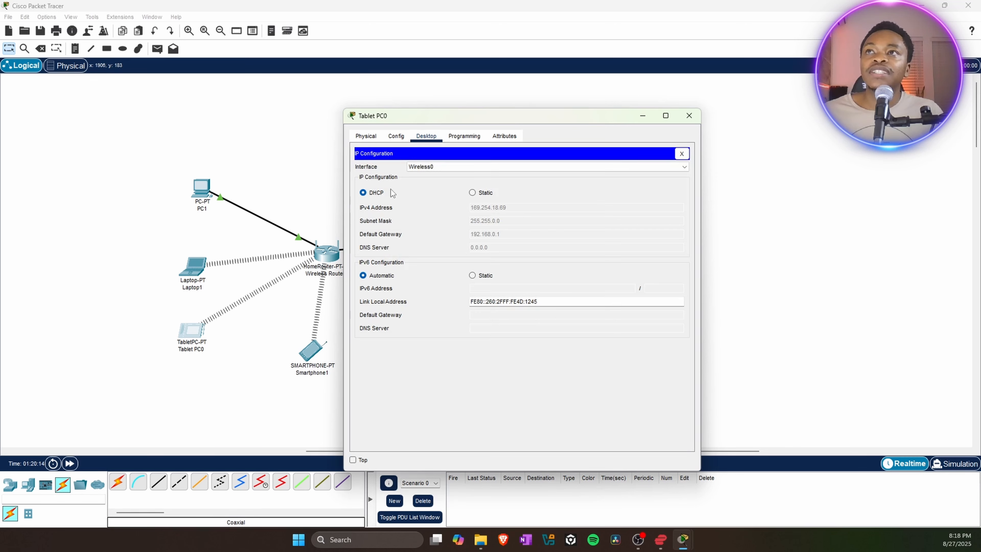
pyautogui.click(471, 193)
pyautogui.click(496, 208)
pyautogui.write('192.168.0')
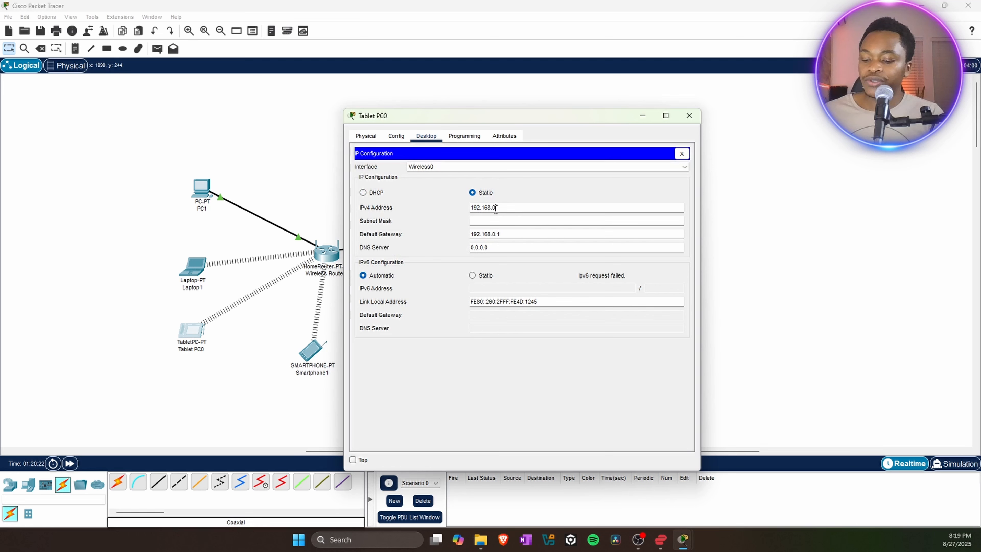
pyautogui.write('.30')
pyautogui.click(498, 221)
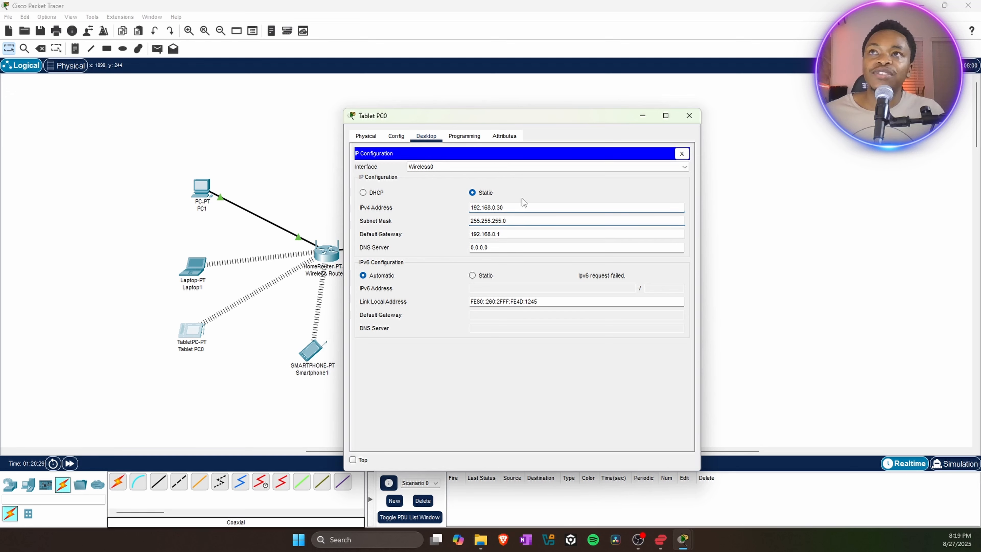
pyautogui.click(689, 116)
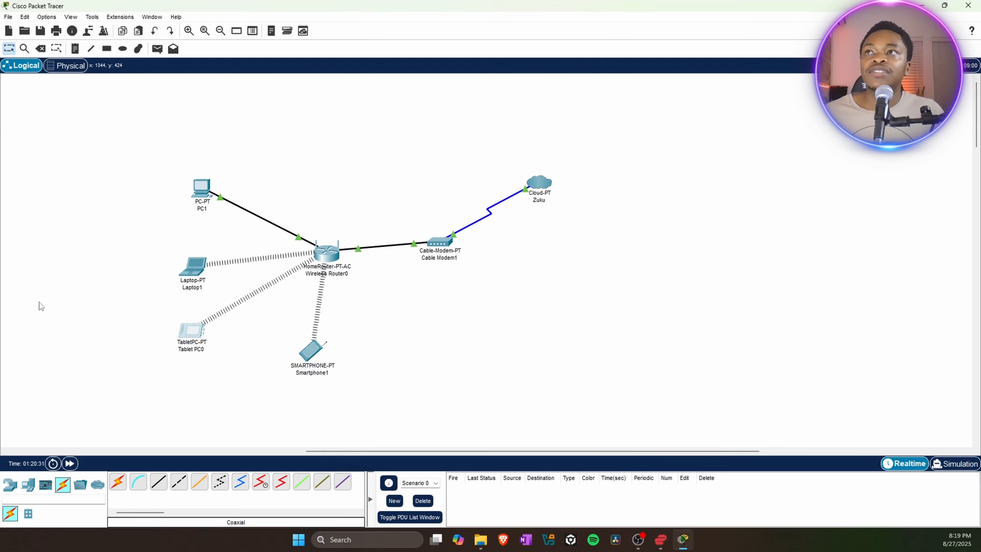
# Set Smartphone1 to static 192.168.0.40 with mask 255.255.255.0, then close it.
pyautogui.click(320, 350)
pyautogui.click(426, 136)
pyautogui.click(394, 193)
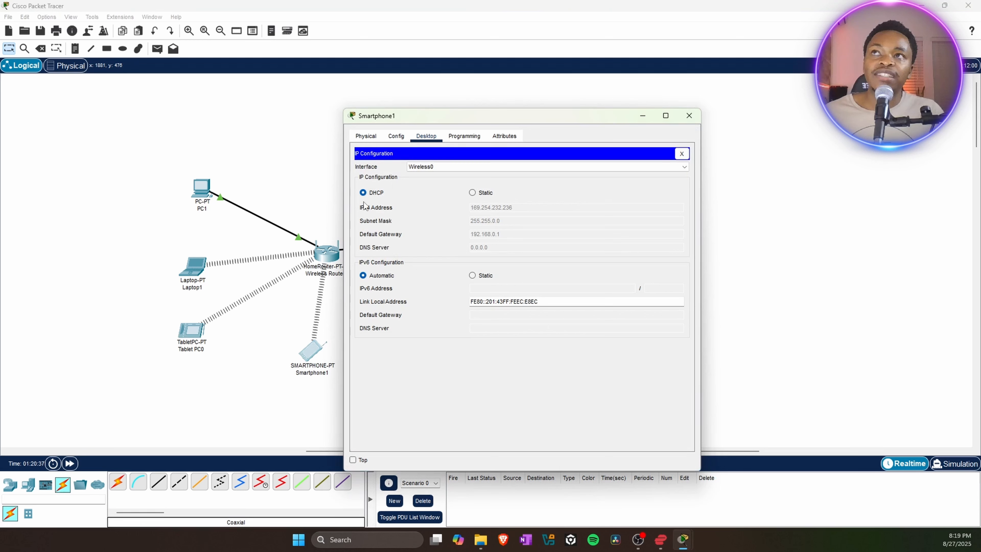
pyautogui.click(479, 196)
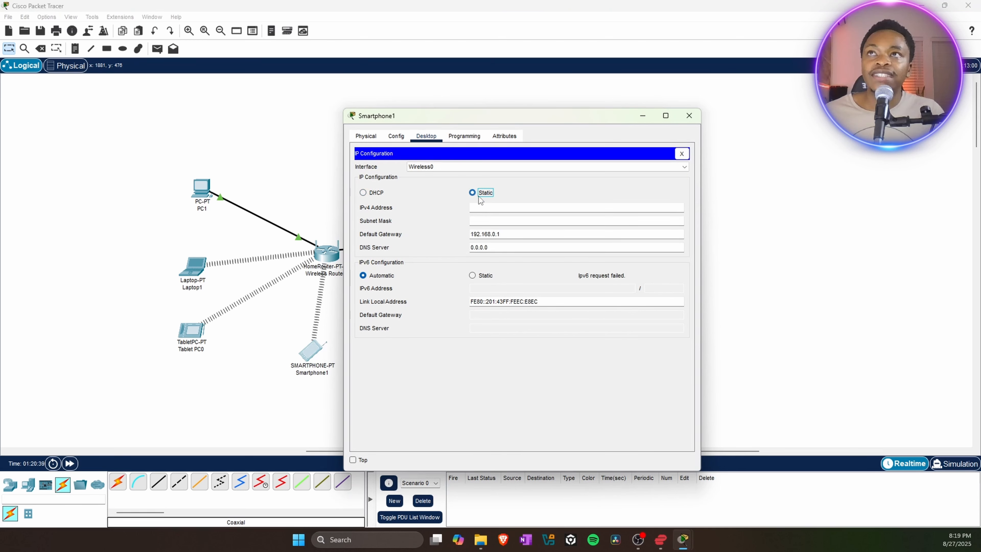
pyautogui.click(478, 211)
pyautogui.write('192.168.0.40')
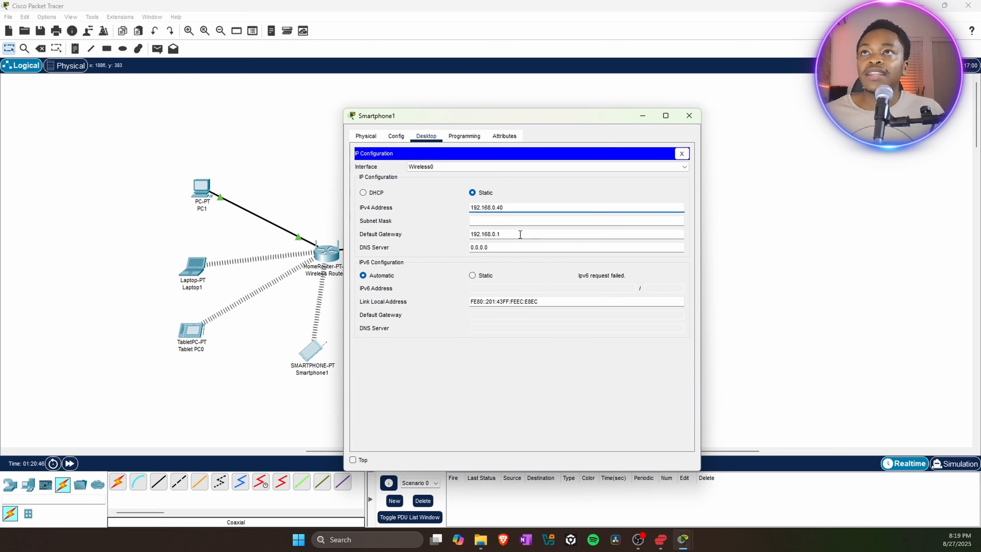
pyautogui.click(513, 223)
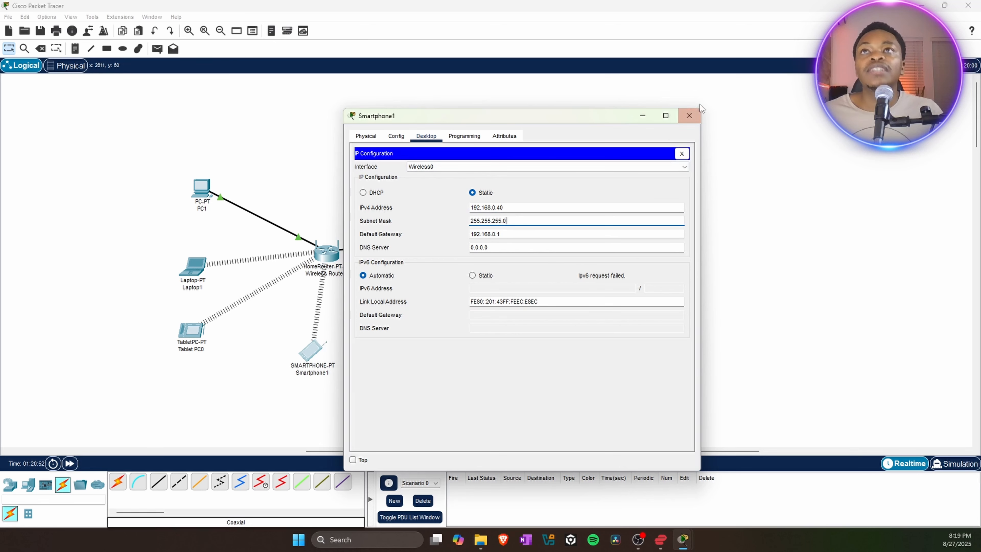
pyautogui.click(689, 115)
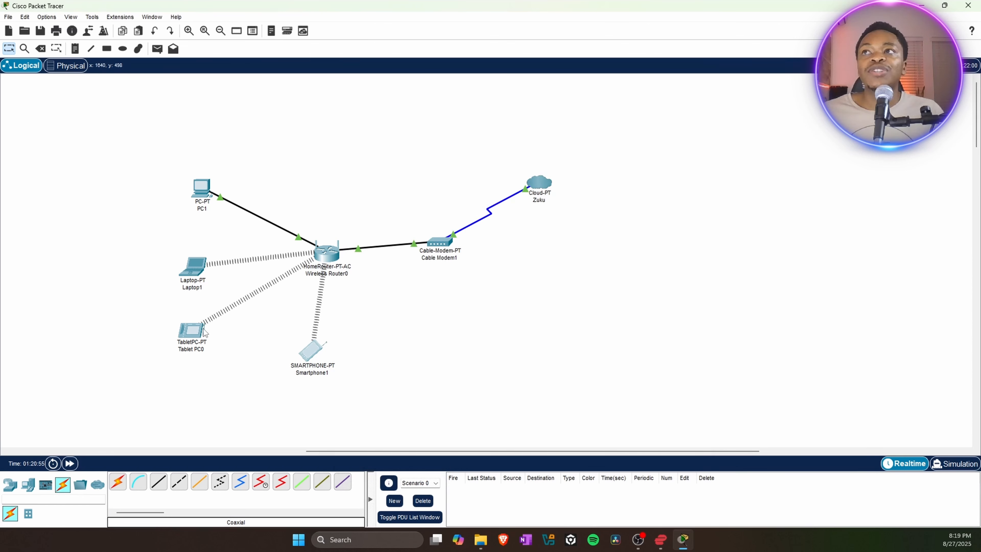
# Check Laptop1's wireless connection status.
pyautogui.click(189, 271)
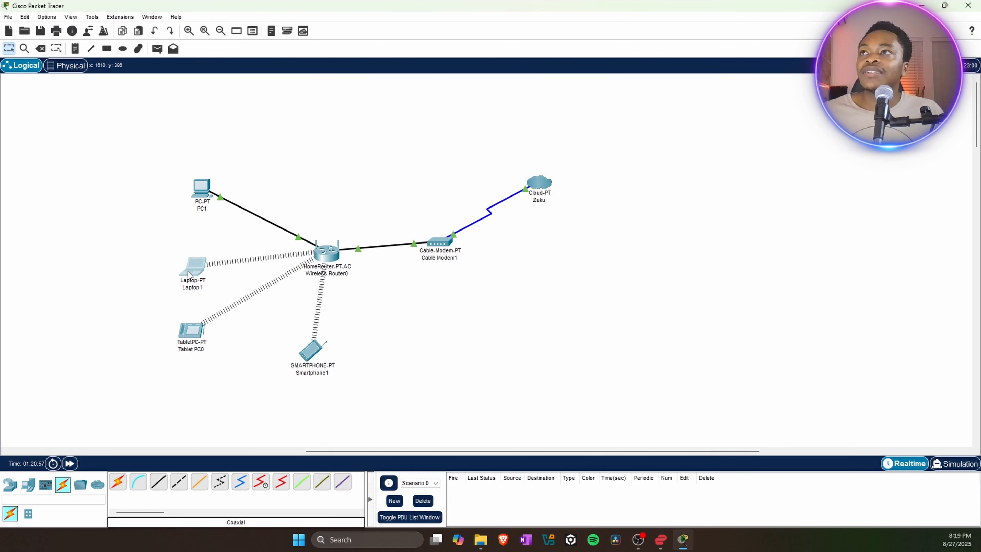
pyautogui.click(395, 306)
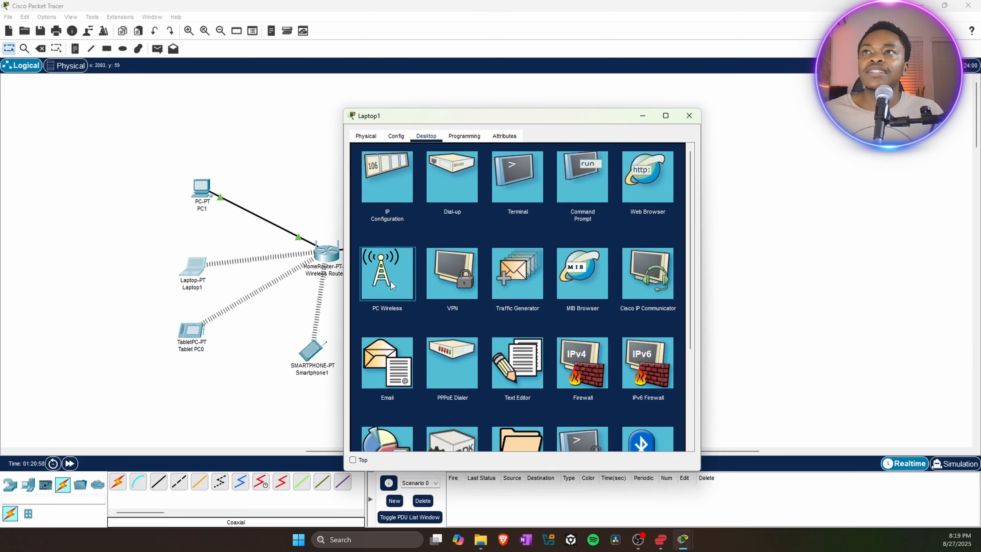
pyautogui.click(688, 116)
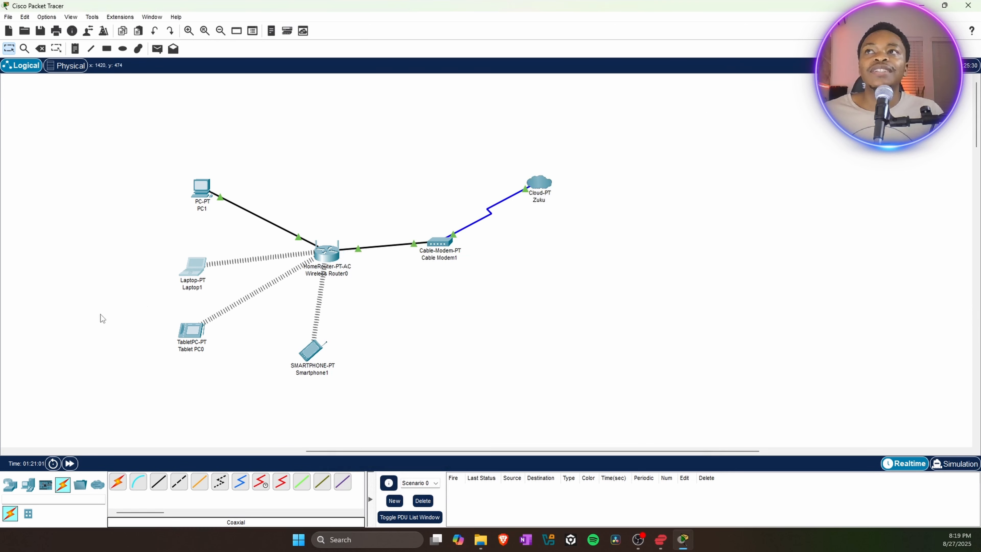
# Connect Laptop1 to the Myhome network using its WPA2 pre-shared key.
pyautogui.click(191, 268)
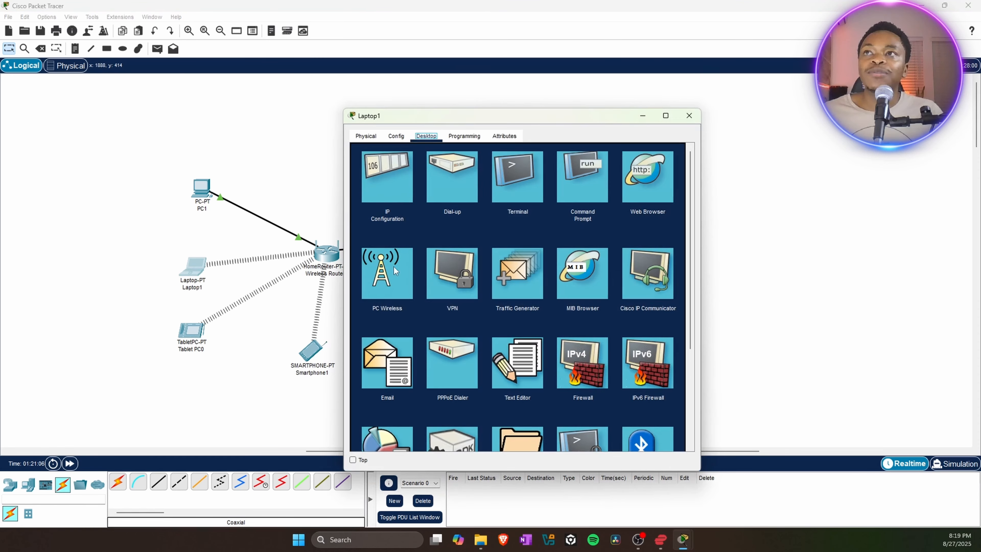
pyautogui.click(386, 275)
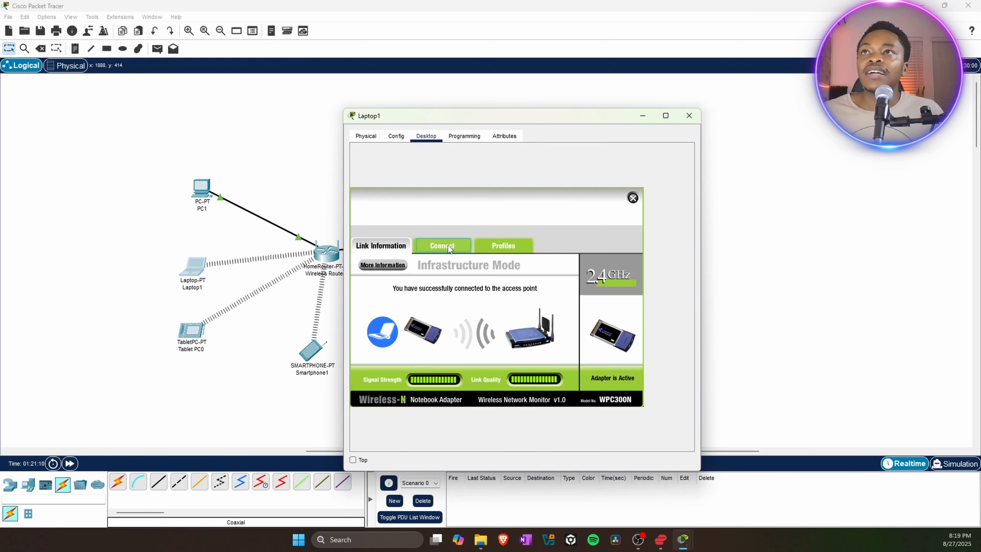
pyautogui.click(448, 247)
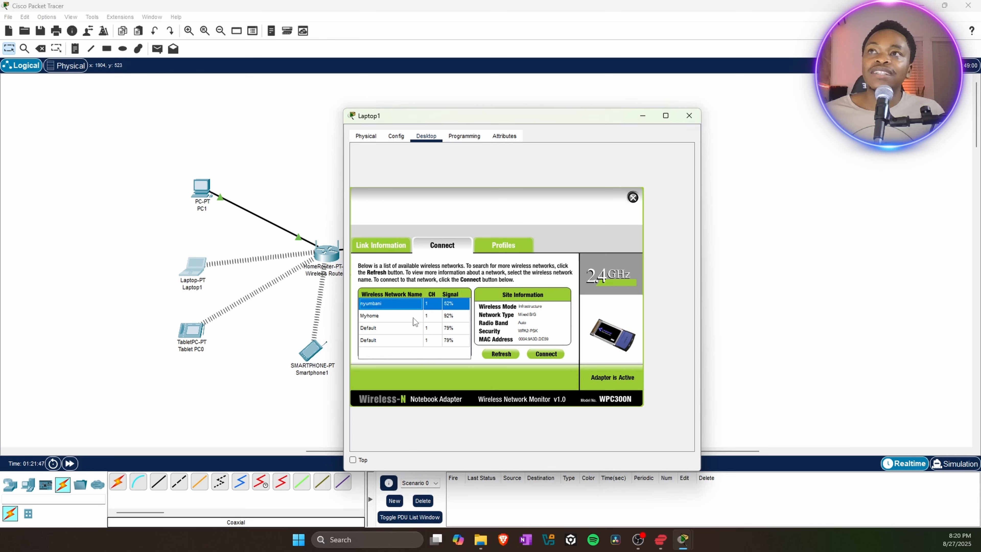
pyautogui.click(378, 321)
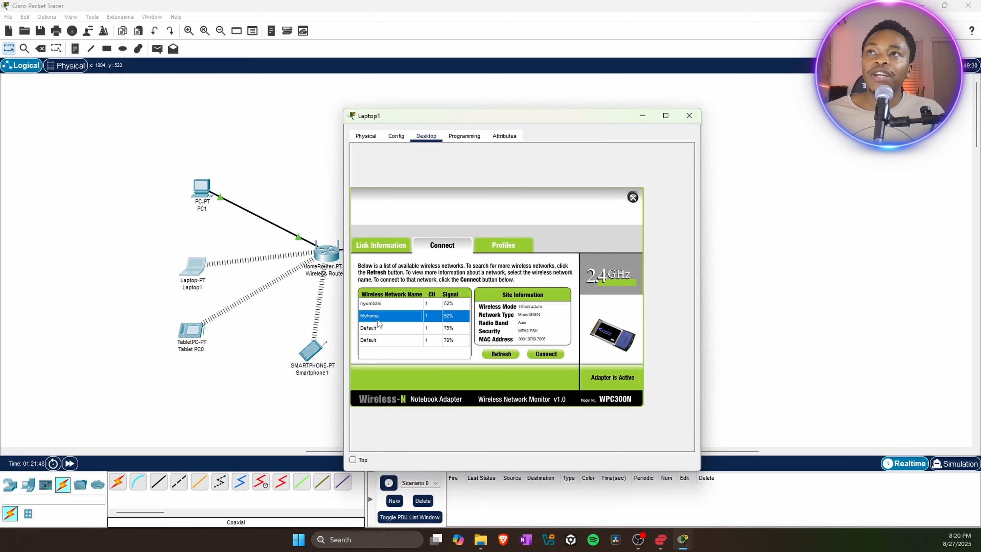
pyautogui.click(550, 353)
pyautogui.click(426, 311)
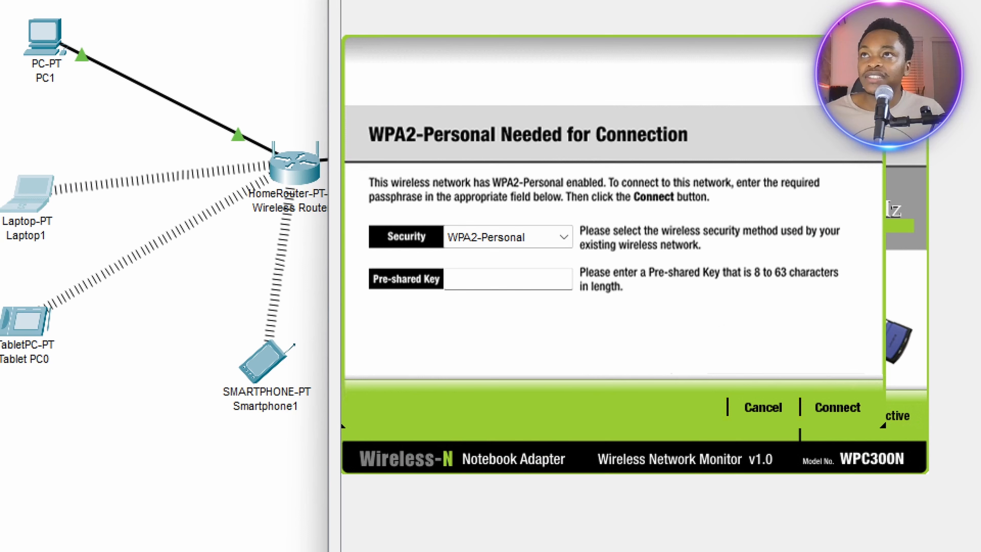
pyautogui.moveTo(429, 298)
pyautogui.mouseDown()
pyautogui.moveTo(578, 303)
pyautogui.moveTo(595, 267)
pyautogui.moveTo(349, 267)
pyautogui.moveTo(487, 313)
pyautogui.mouseUp()
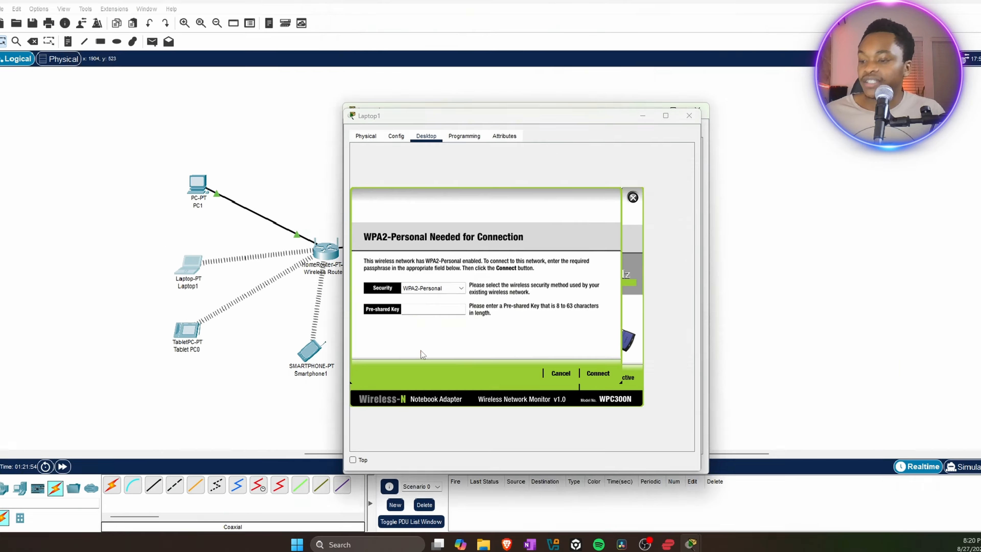
pyautogui.click(432, 309)
pyautogui.write('password123')
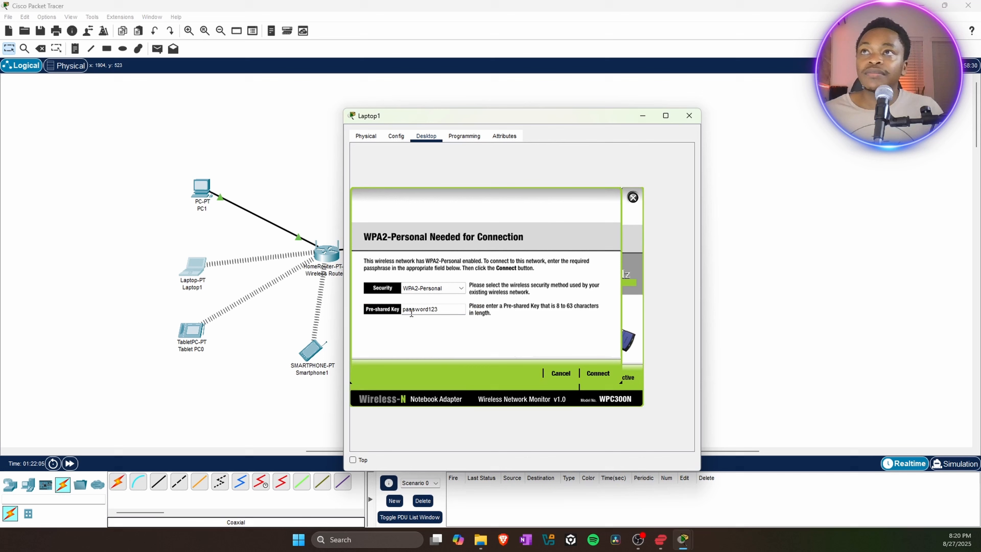
pyautogui.click(598, 372)
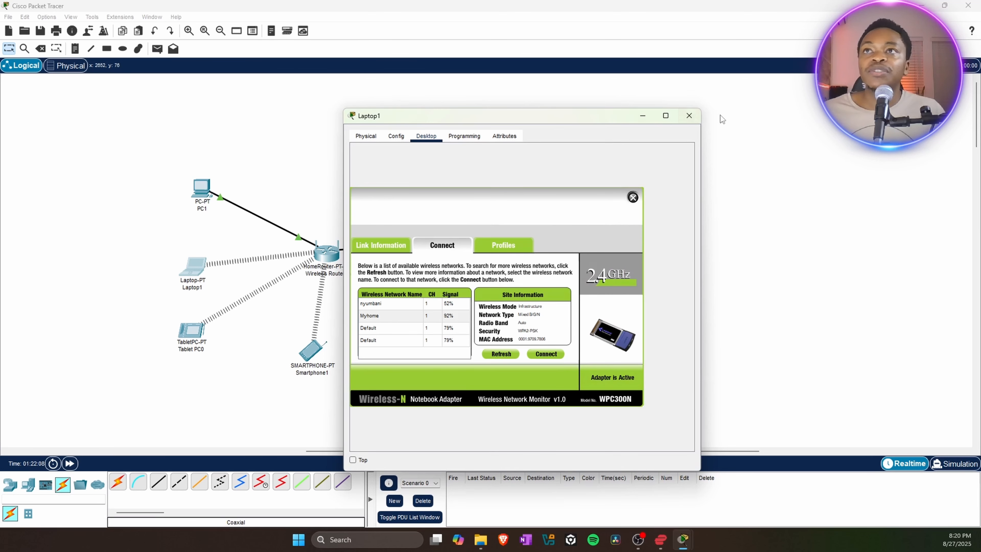
pyautogui.click(697, 122)
# Set Tablet PC0's Wireless0 to SSID Myhome with WPA2-PSK, AES and the passphrase.
pyautogui.click(191, 330)
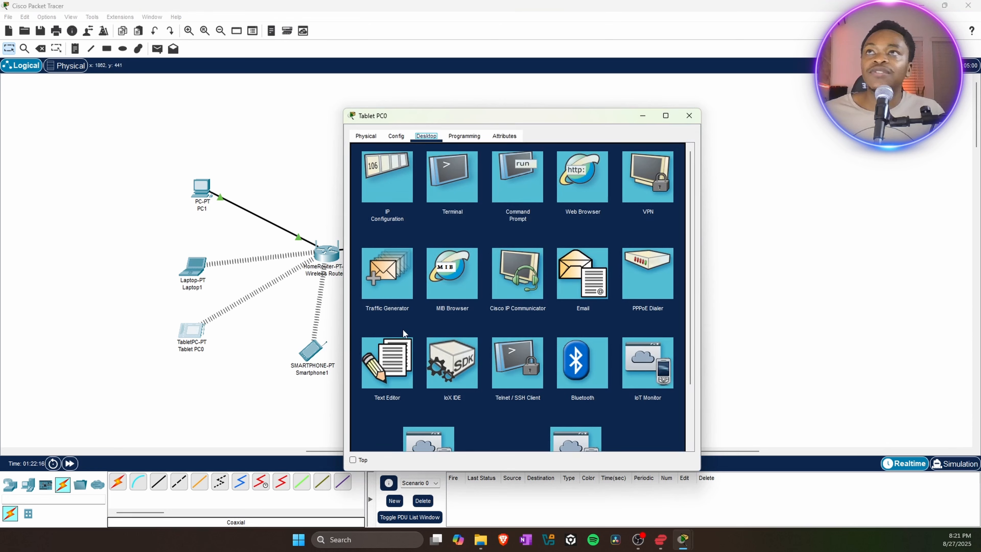
pyautogui.click(395, 136)
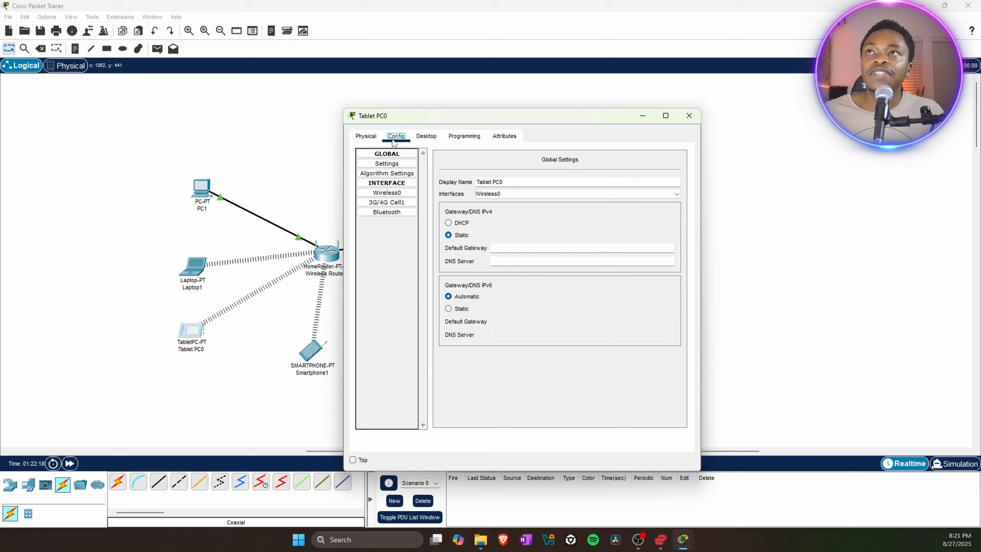
pyautogui.click(402, 194)
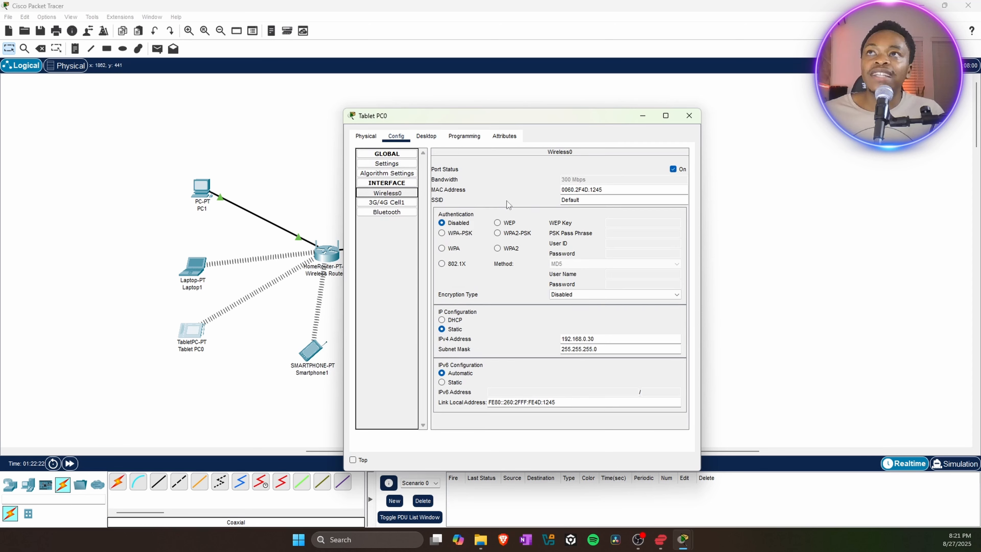
pyautogui.doubleClick(596, 204)
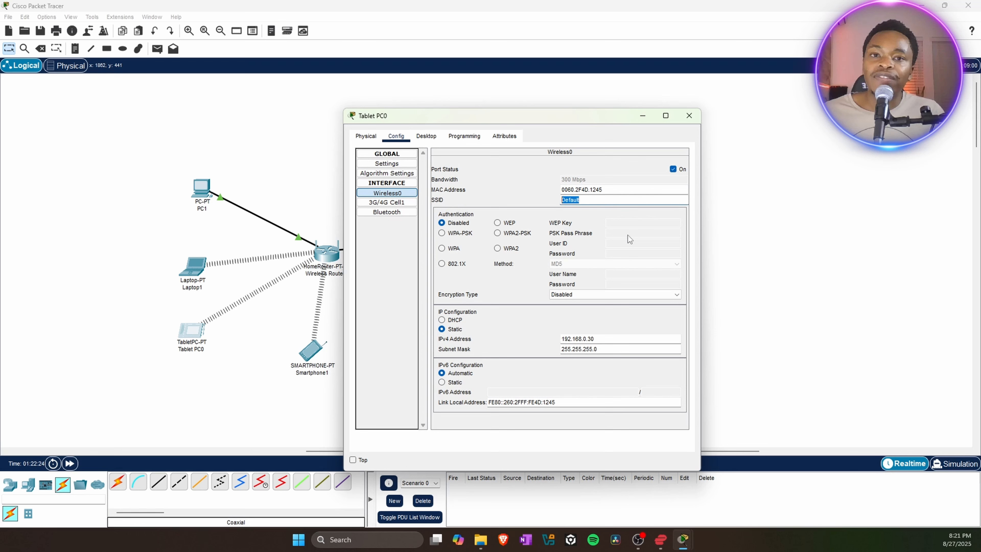
pyautogui.write('Myhome')
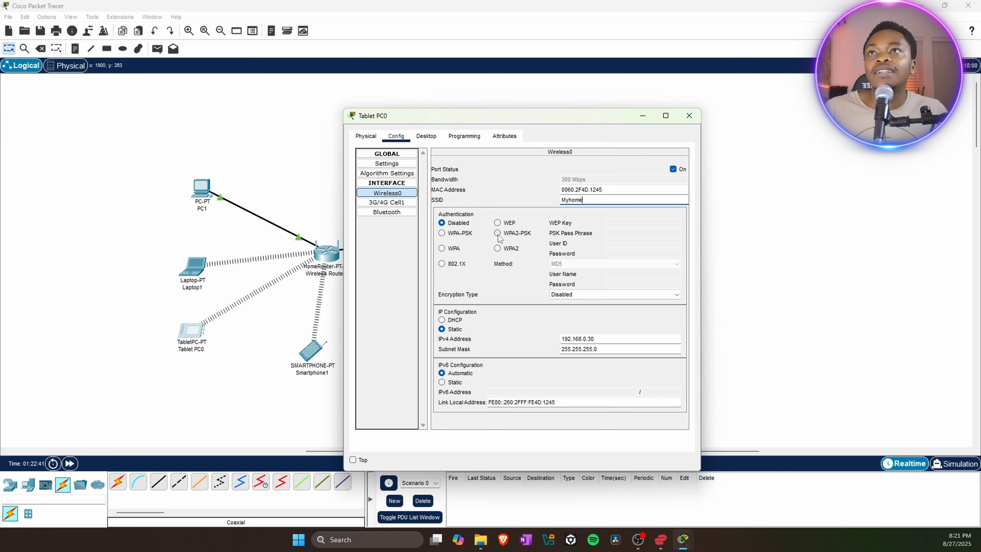
pyautogui.click(498, 234)
pyautogui.click(632, 236)
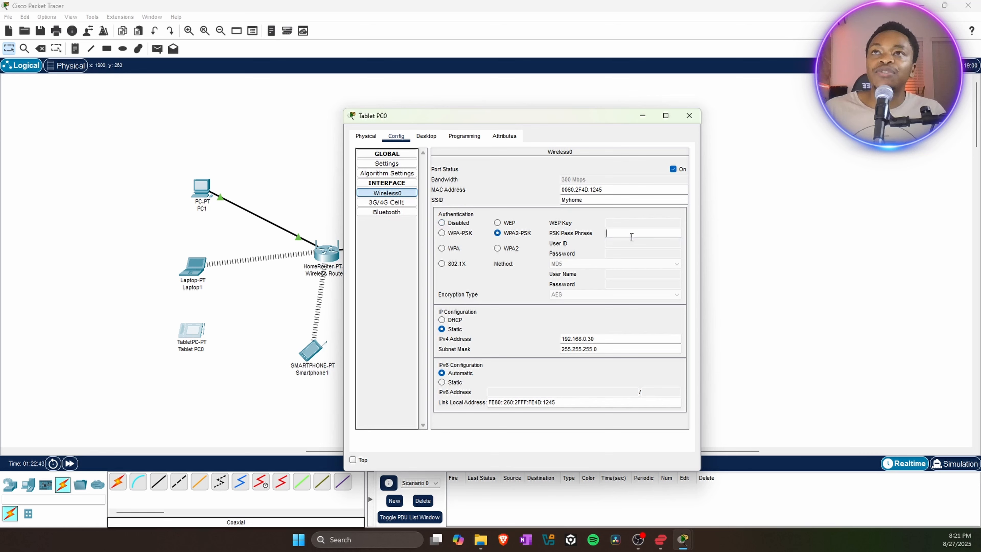
pyautogui.click(631, 237)
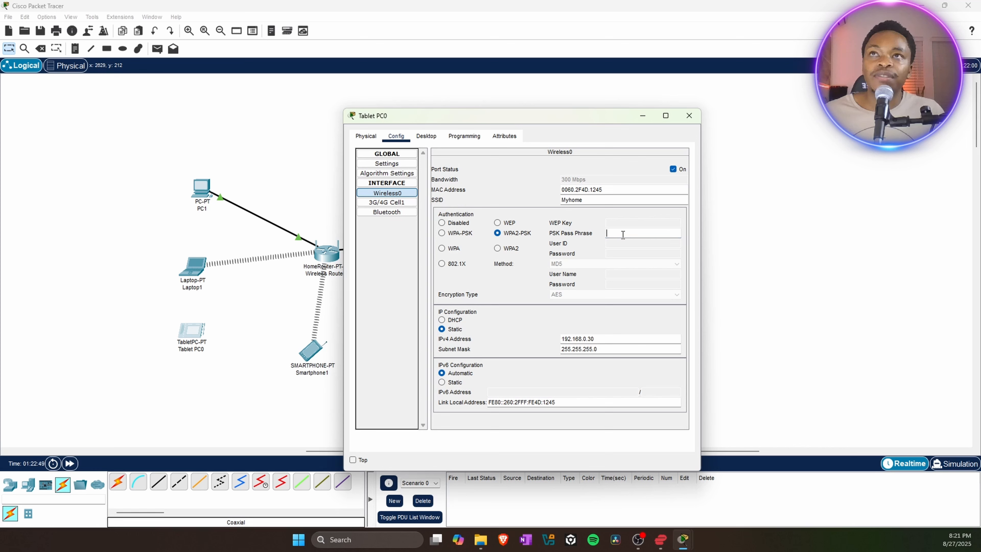
pyautogui.write('passwor123')
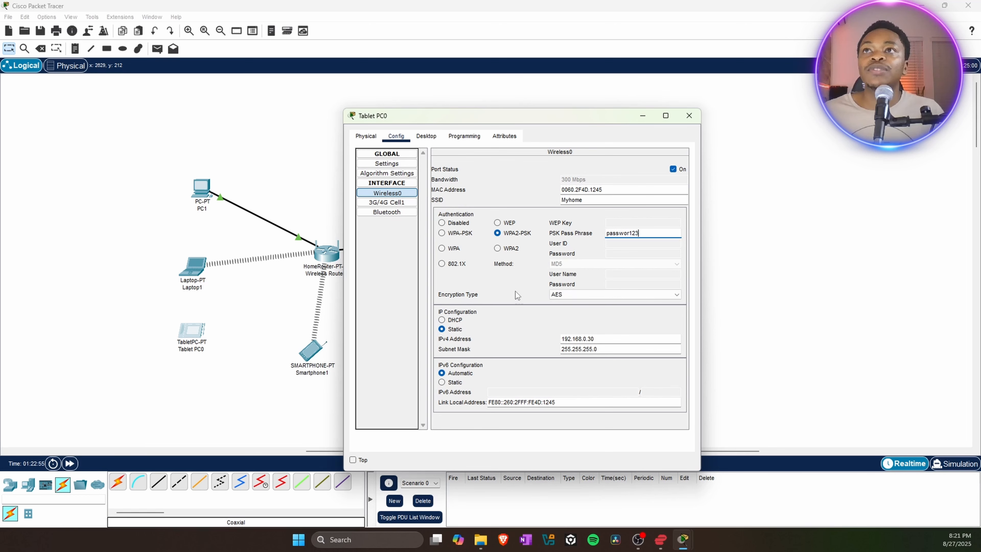
pyautogui.click(690, 117)
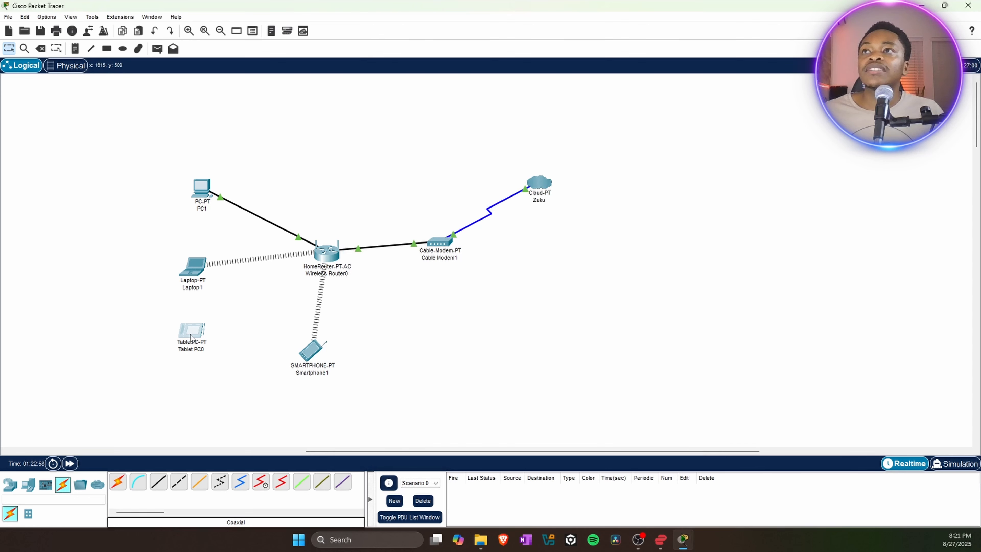
# Recheck Tablet PC0's Wireless0 settings and close the window.
pyautogui.moveTo(200, 333)
pyautogui.click(193, 333)
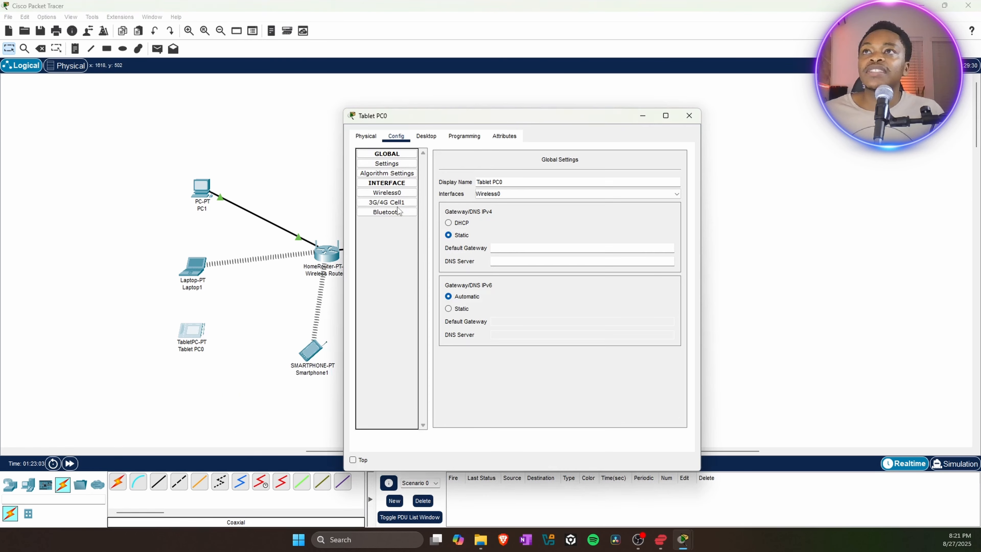
pyautogui.click(389, 196)
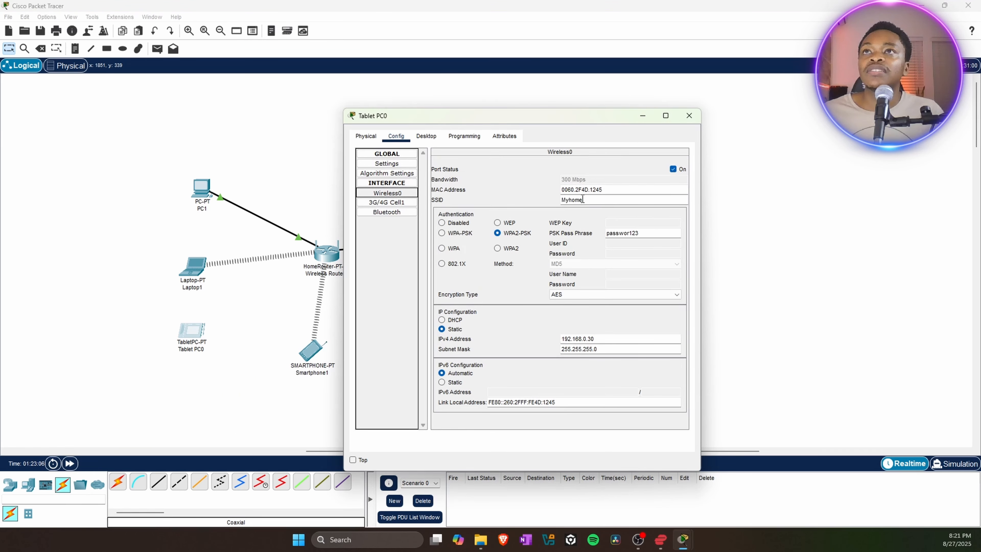
pyautogui.click(693, 119)
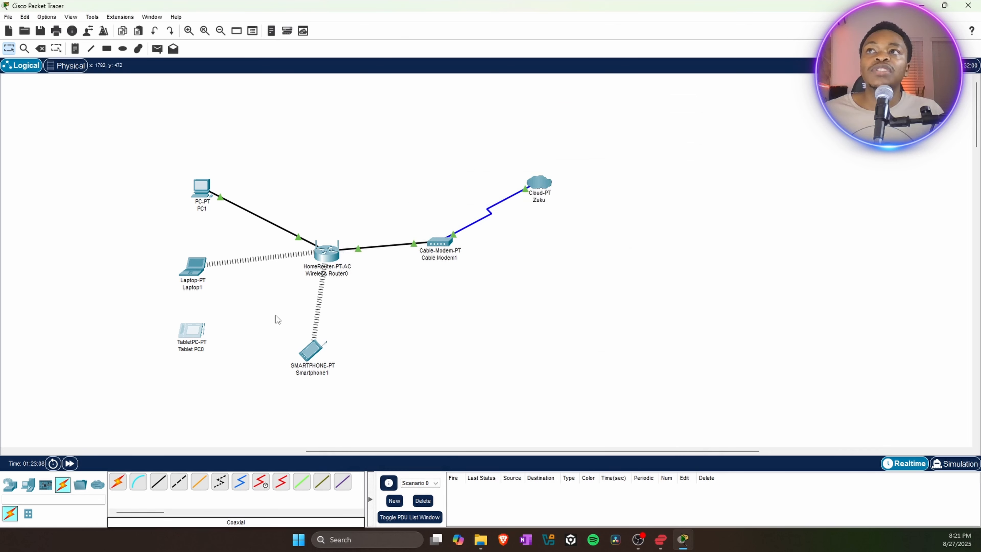
# Confirm the router's 2.4 GHz SSID reads Myhome, then reopen Tablet PC0's configuration.
pyautogui.click(326, 255)
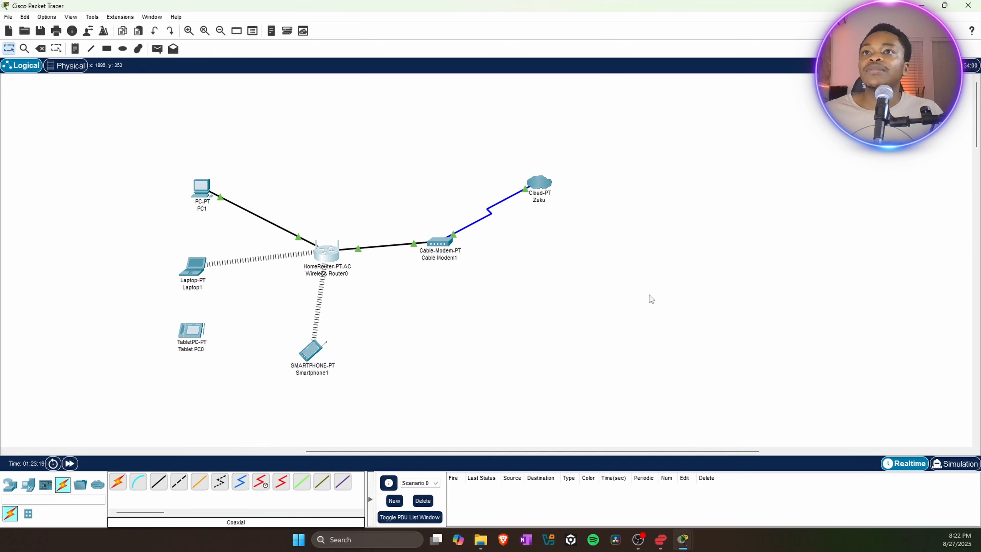
pyautogui.moveTo(683, 539)
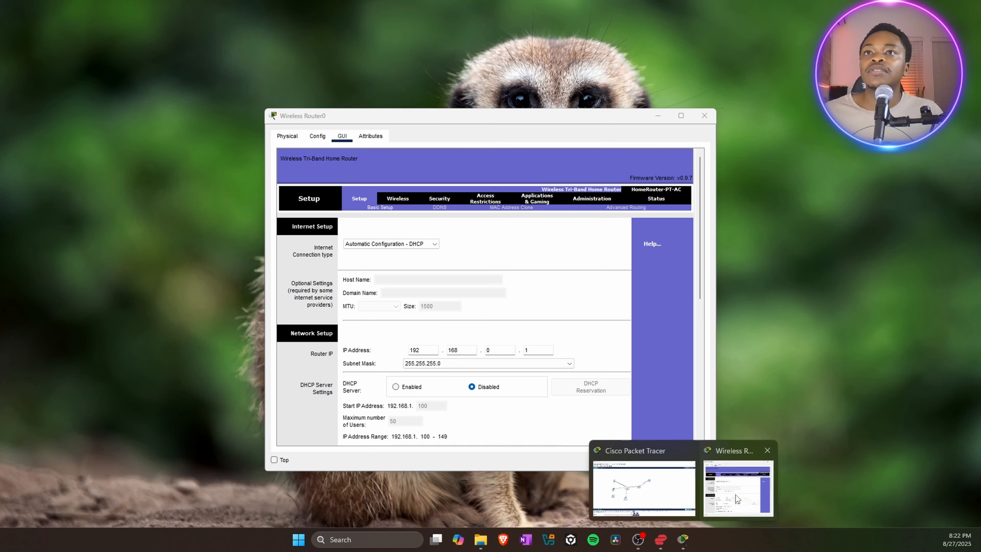
pyautogui.click(735, 500)
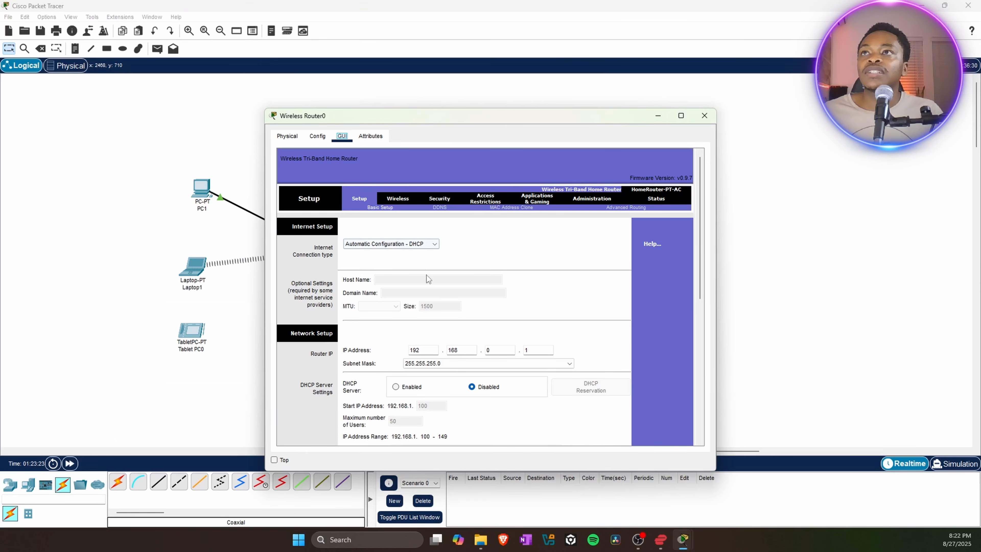
pyautogui.click(401, 200)
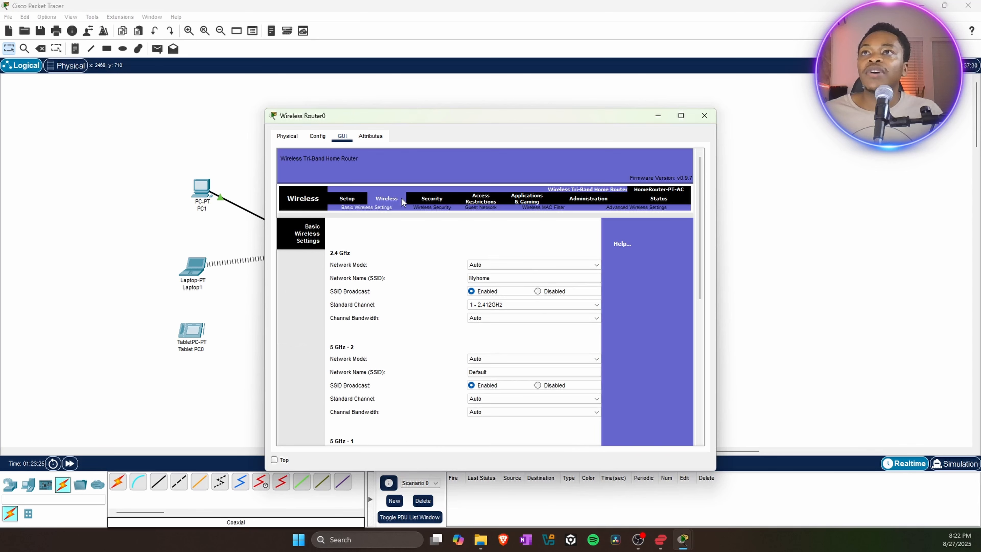
pyautogui.doubleClick(465, 277)
pyautogui.hotkey('ctrl', 'c')
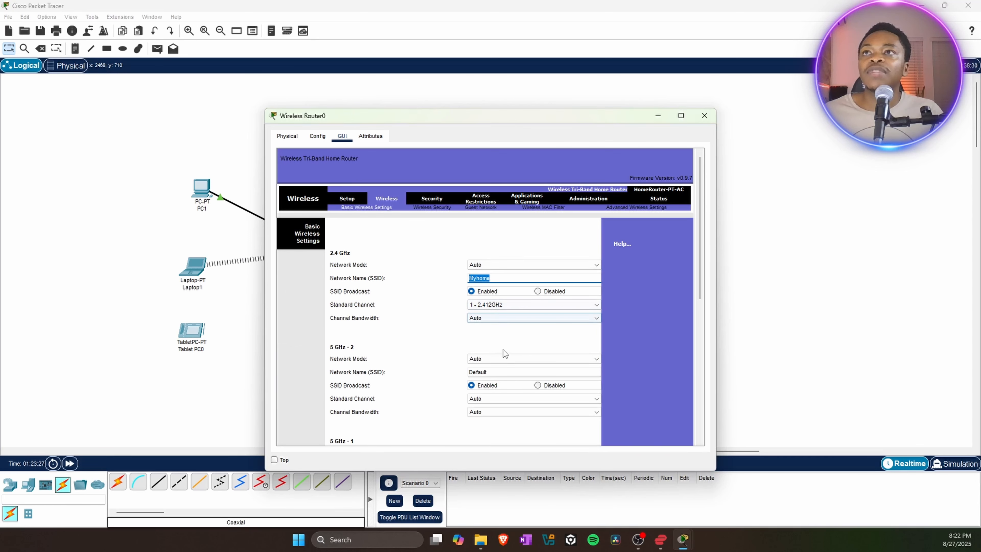
pyautogui.click(704, 115)
pyautogui.click(204, 329)
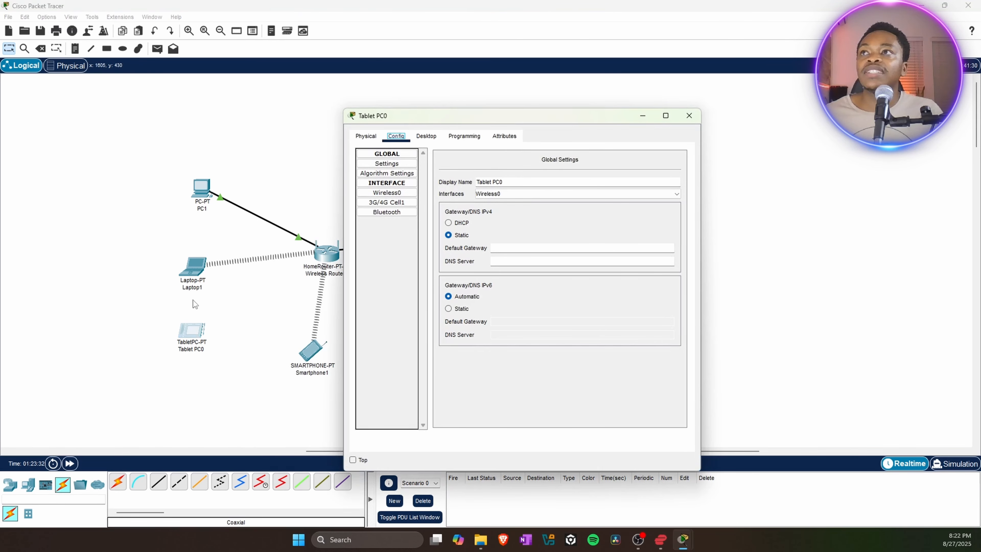
# Check that Tablet PC0's Wireless0 SSID reads Myhome, then close its settings window.
pyautogui.click(385, 184)
pyautogui.click(386, 184)
pyautogui.click(386, 193)
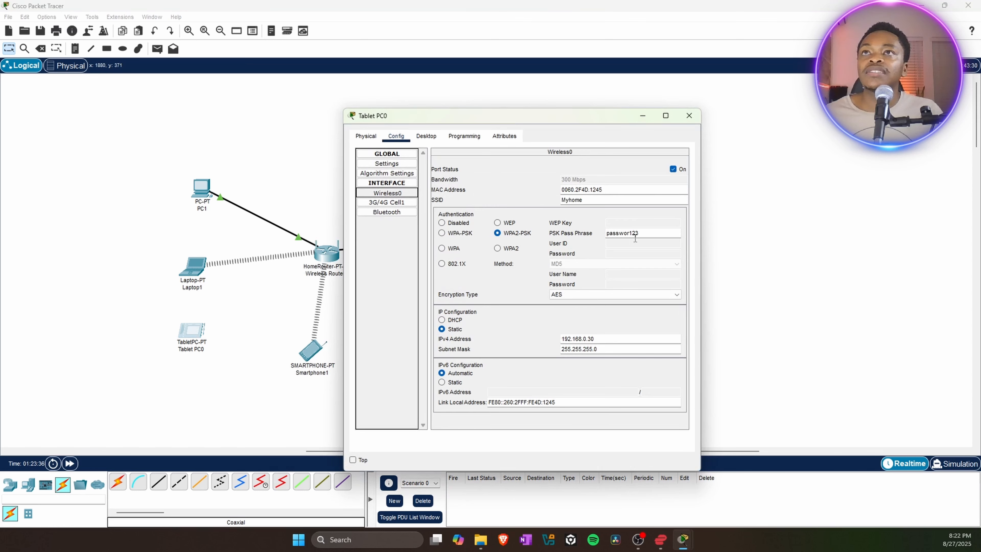
pyautogui.moveTo(599, 201); pyautogui.dragTo(542, 206)
pyautogui.hotkey('ctrl', 'v')
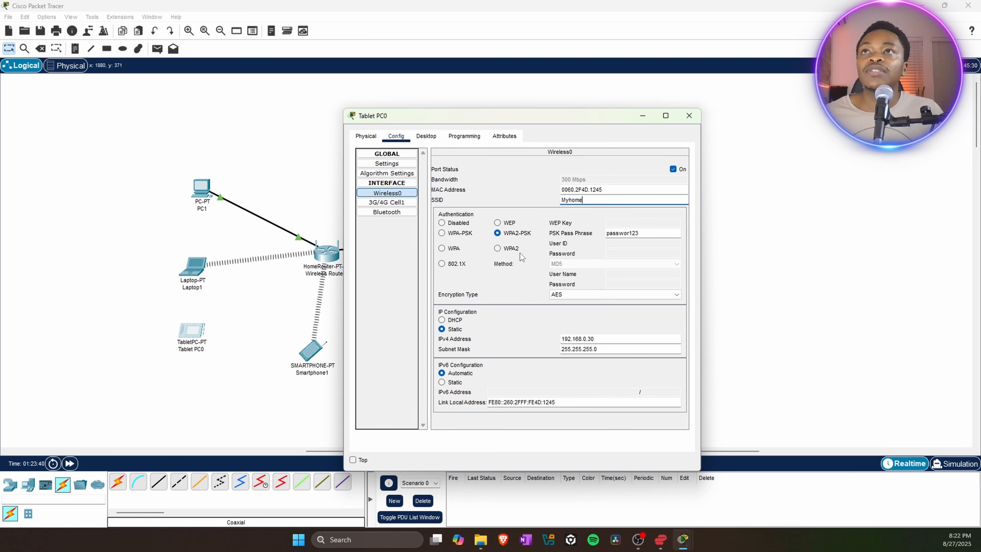
pyautogui.click(689, 116)
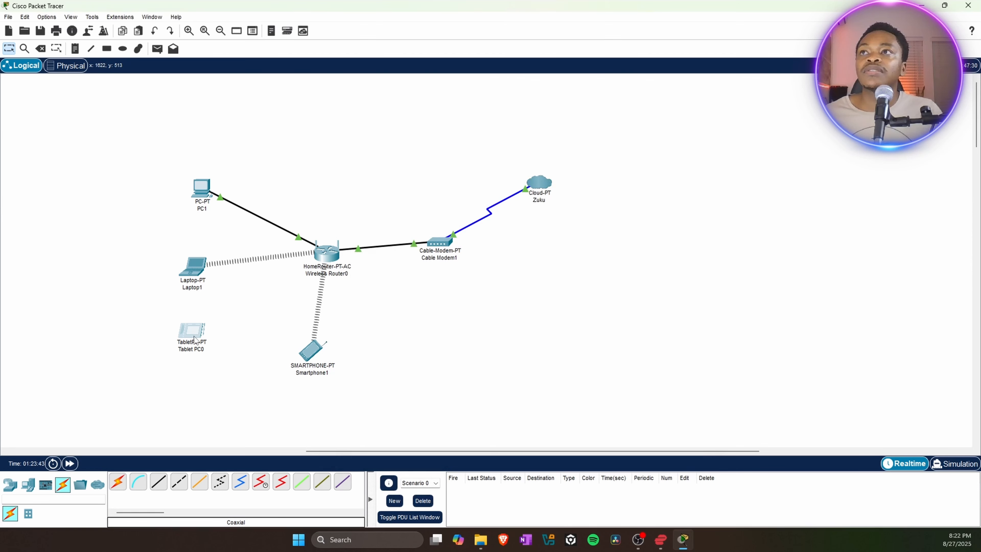
# Replace Smartphone1's Wireless0 SSID Default with Myhome.
pyautogui.click(311, 350)
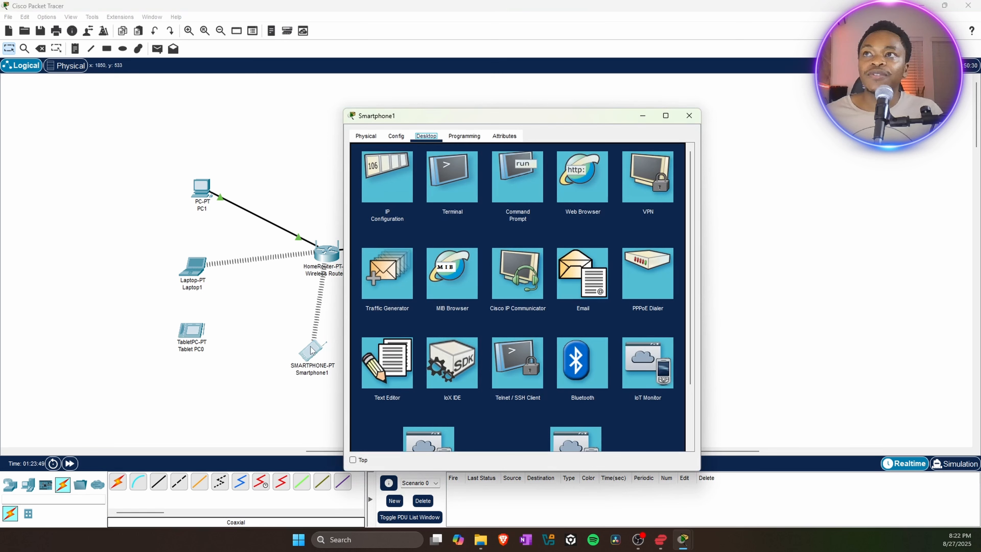
pyautogui.click(394, 136)
pyautogui.click(390, 193)
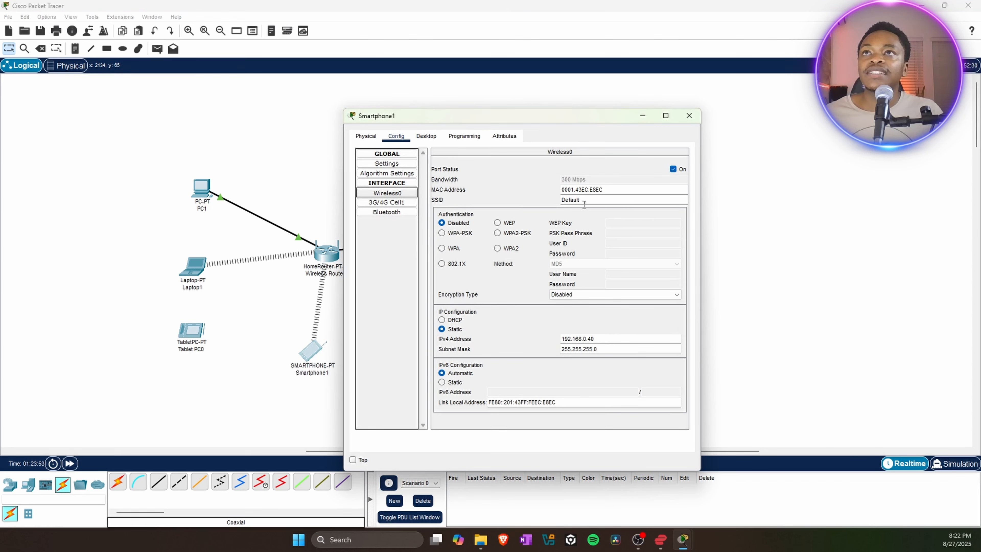
pyautogui.doubleClick(592, 200)
pyautogui.click(592, 201)
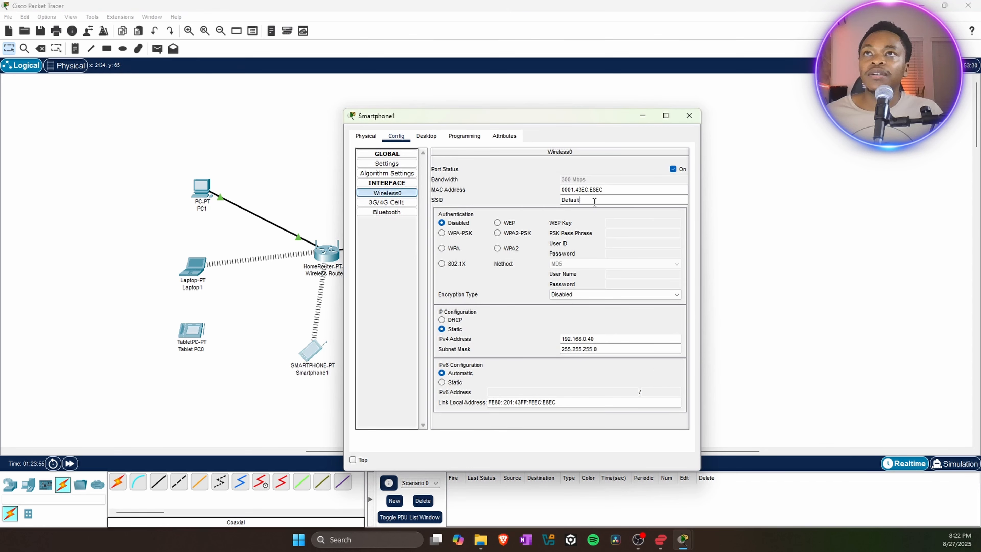
pyautogui.click(580, 206)
pyautogui.doubleClick(594, 197)
pyautogui.click(562, 198)
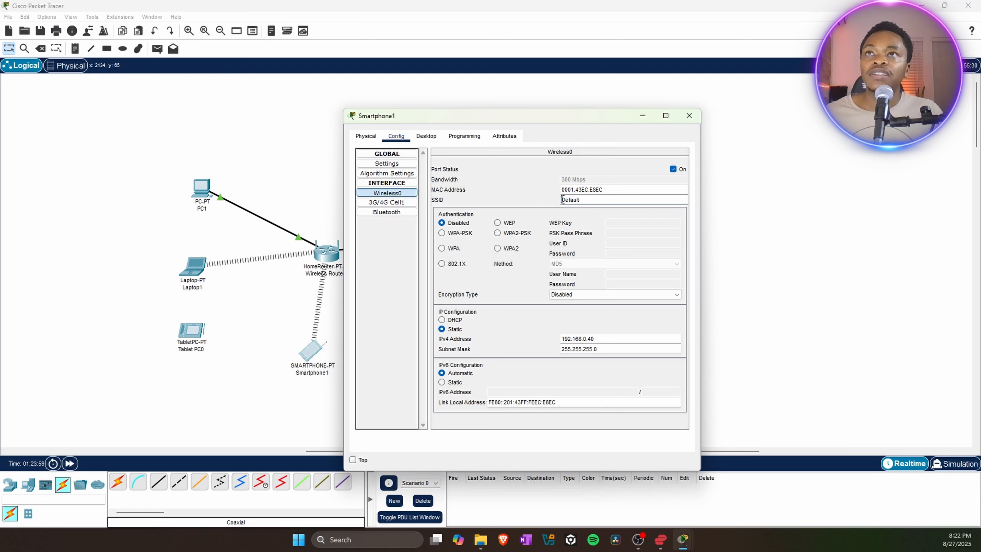
pyautogui.write('Myhome')
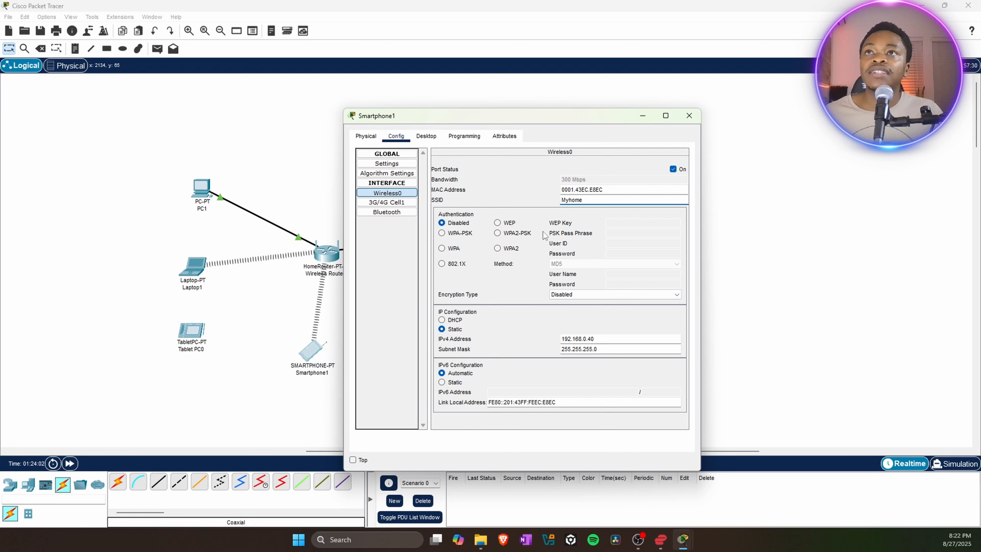
# Switch Smartphone1 to WPA2-PSK, enter the pass phrase, and close the window.
pyautogui.click(498, 232)
pyautogui.click(608, 232)
pyautogui.write('password123')
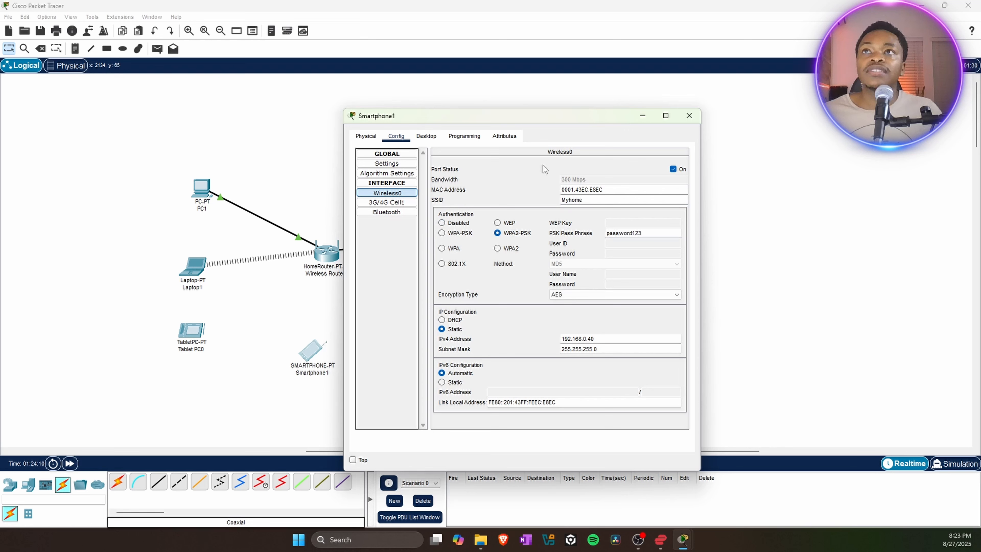
pyautogui.click(688, 116)
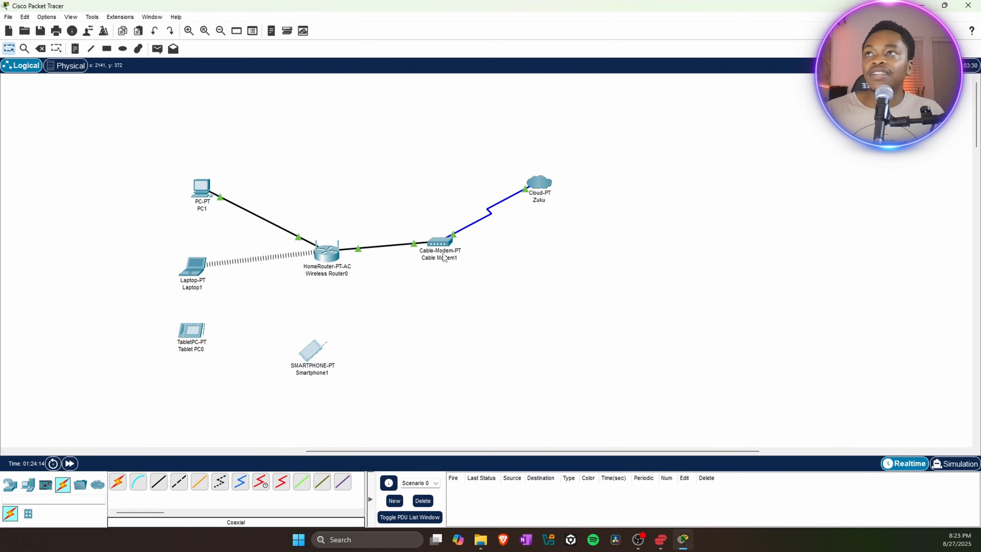
# Correct the typo in Tablet PC0's Wireless0 PSK pass phrase and close the window.
pyautogui.click(191, 331)
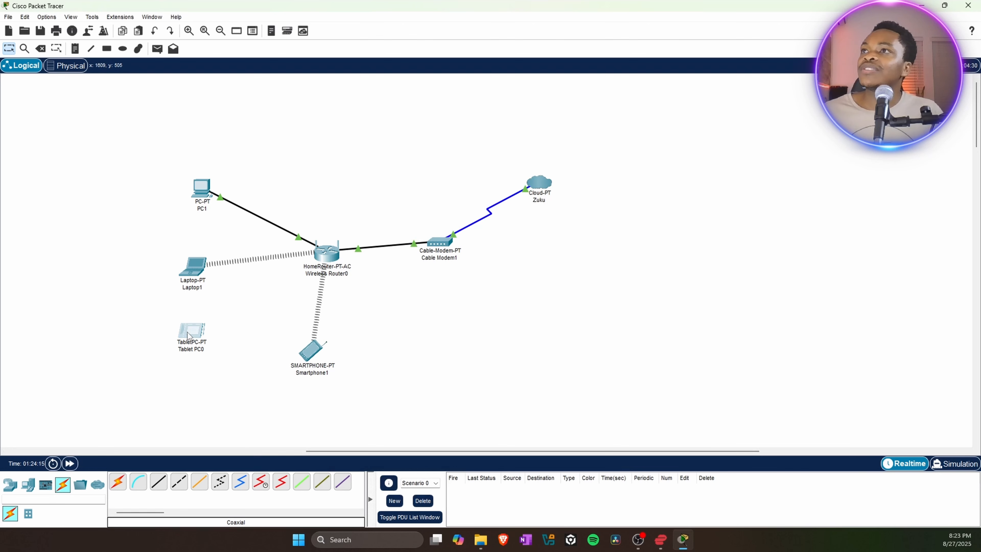
pyautogui.click(387, 192)
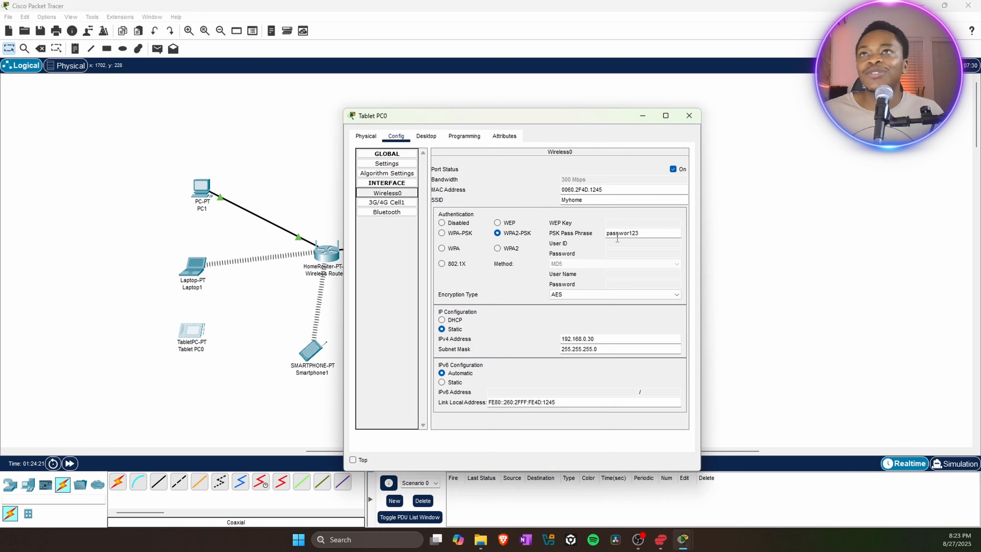
pyautogui.click(630, 233)
pyautogui.write('d')
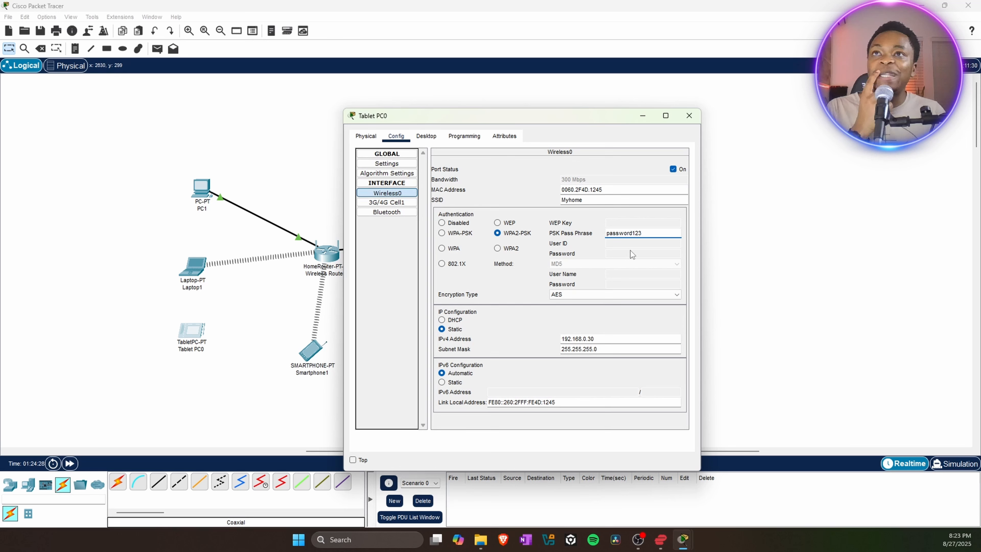
pyautogui.click(650, 249)
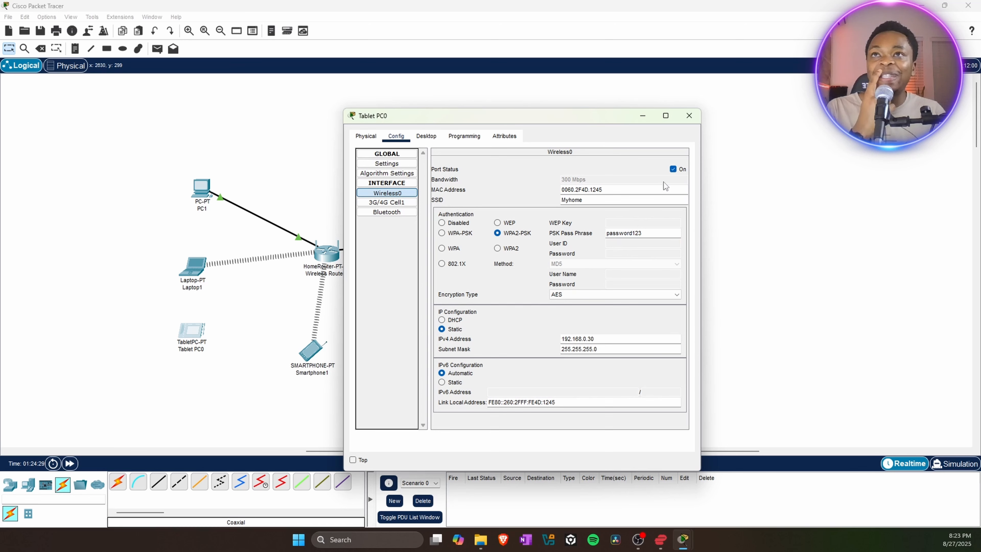
pyautogui.click(688, 122)
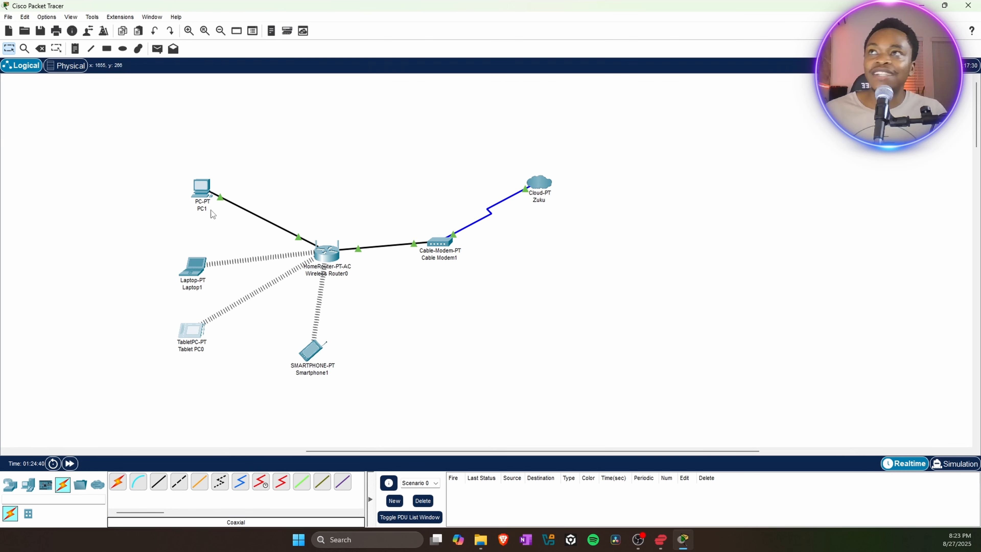
# Ping Laptop1 at 192.168.0.20 from PC1's Command Prompt for 4 replies, then close PC1.
pyautogui.click(202, 188)
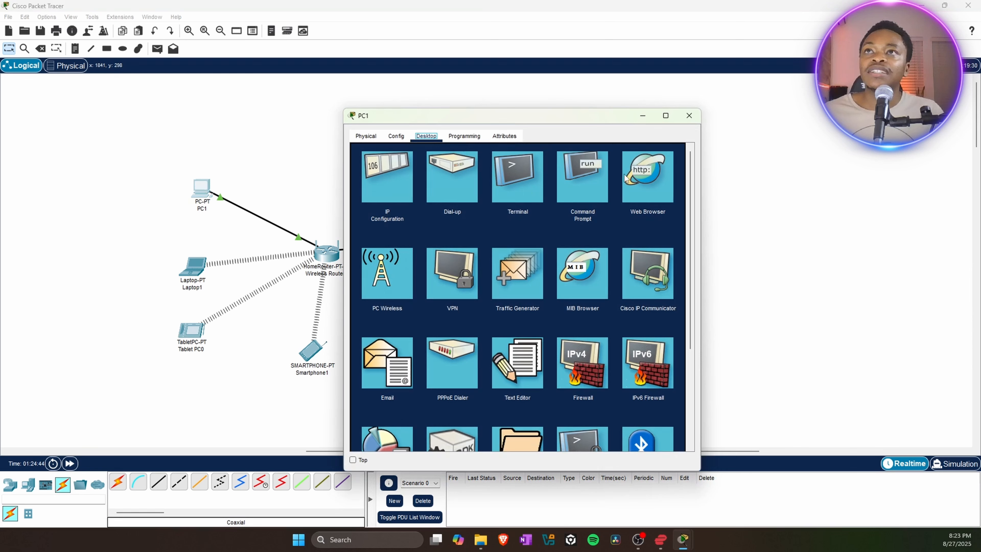
pyautogui.click(584, 161)
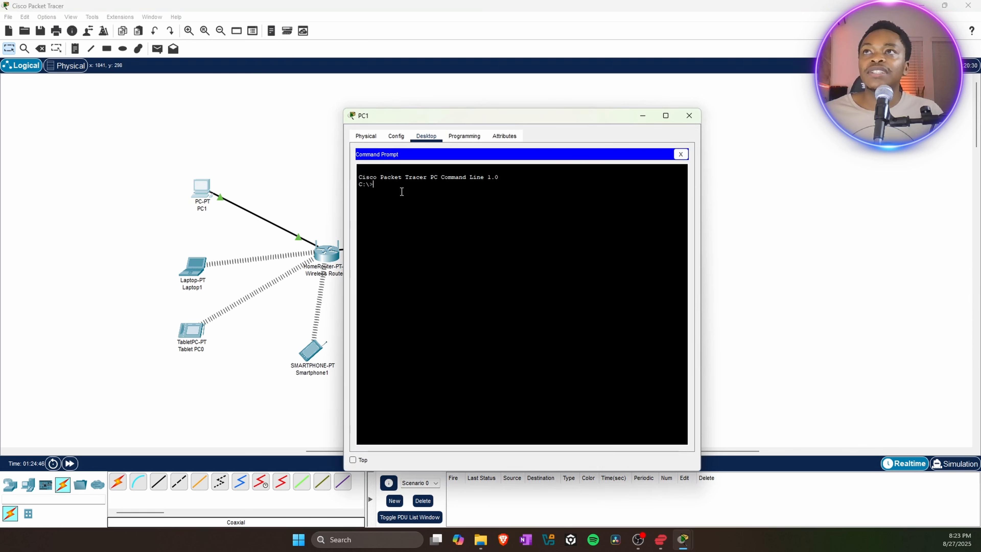
pyautogui.write('ping')
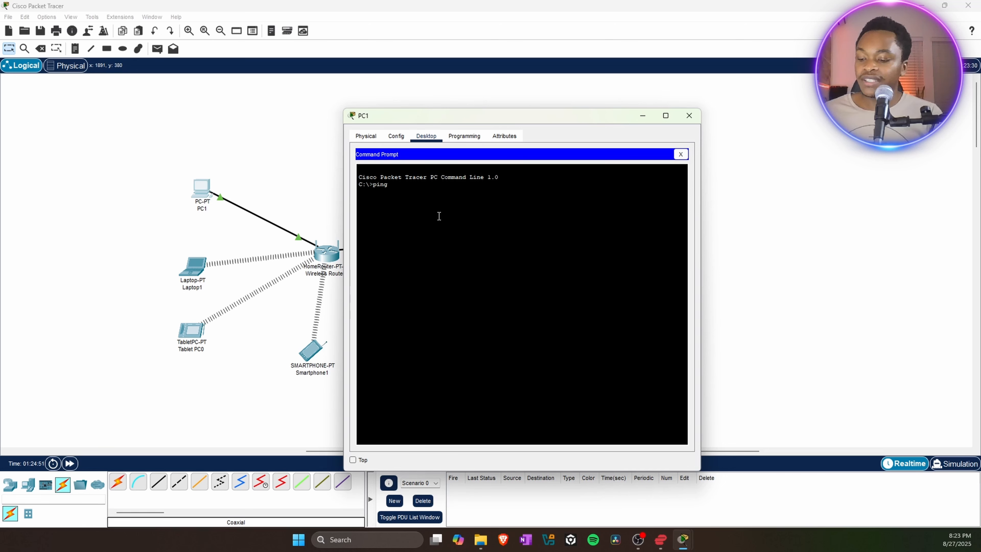
pyautogui.write('192.168')
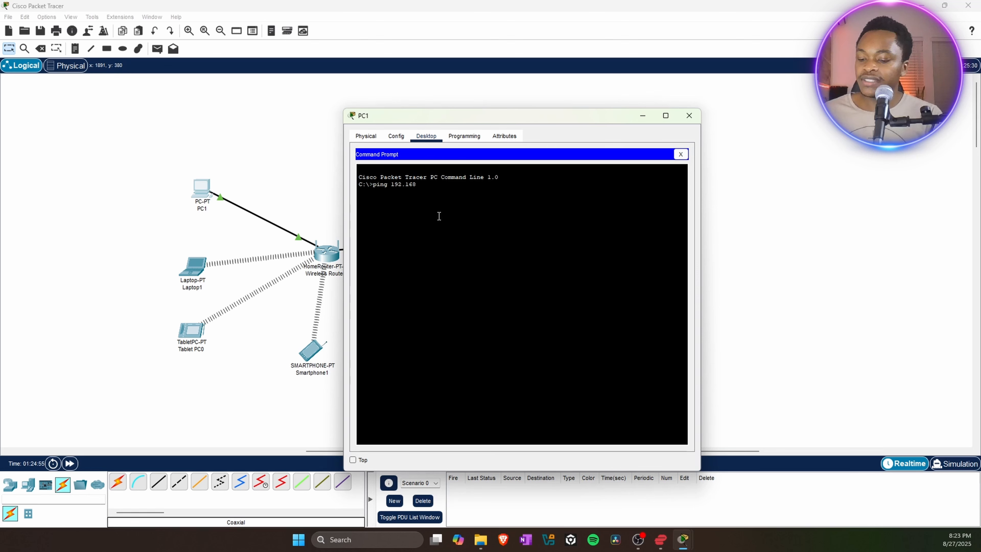
pyautogui.write('.0.20')
pyautogui.press('Return')
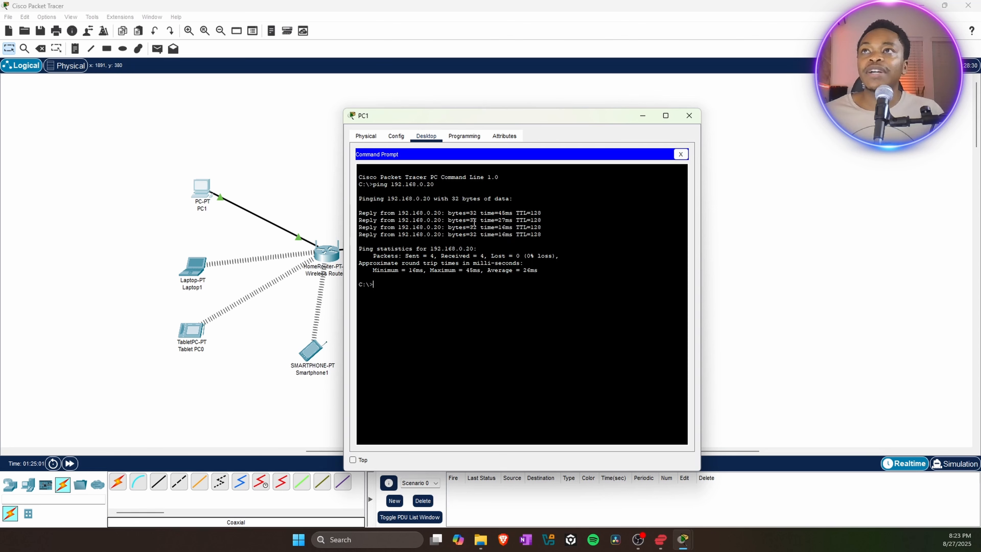
pyautogui.click(689, 118)
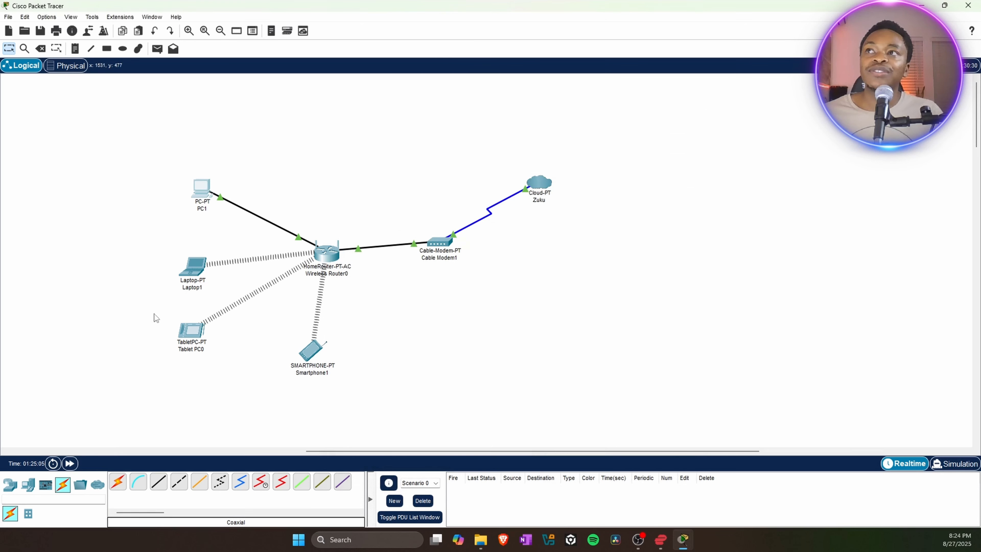
# Ping Smartphone1 at 192.168.0.40 from Laptop1's Command Prompt, then close Laptop1.
pyautogui.click(193, 271)
pyautogui.click(565, 168)
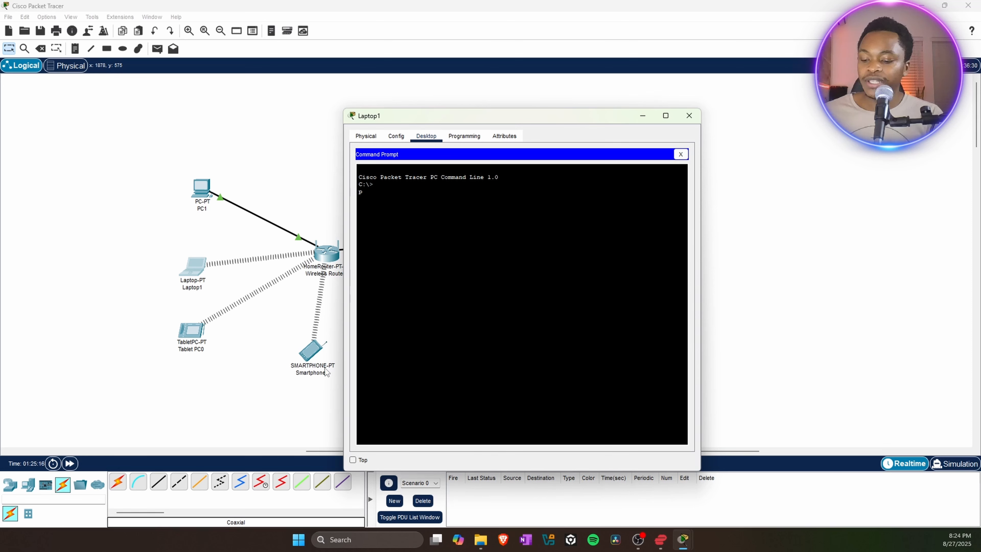
pyautogui.write('19')
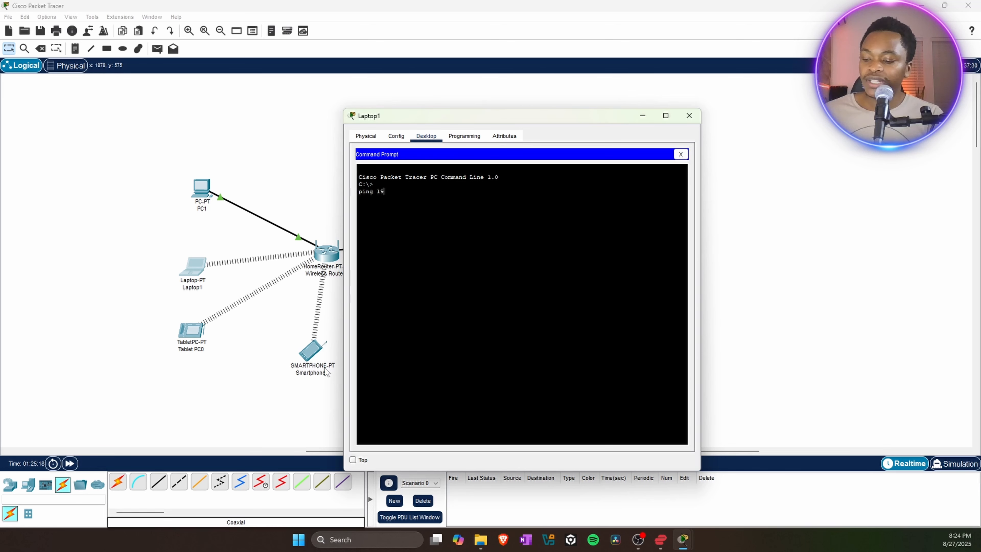
pyautogui.write('2.168.')
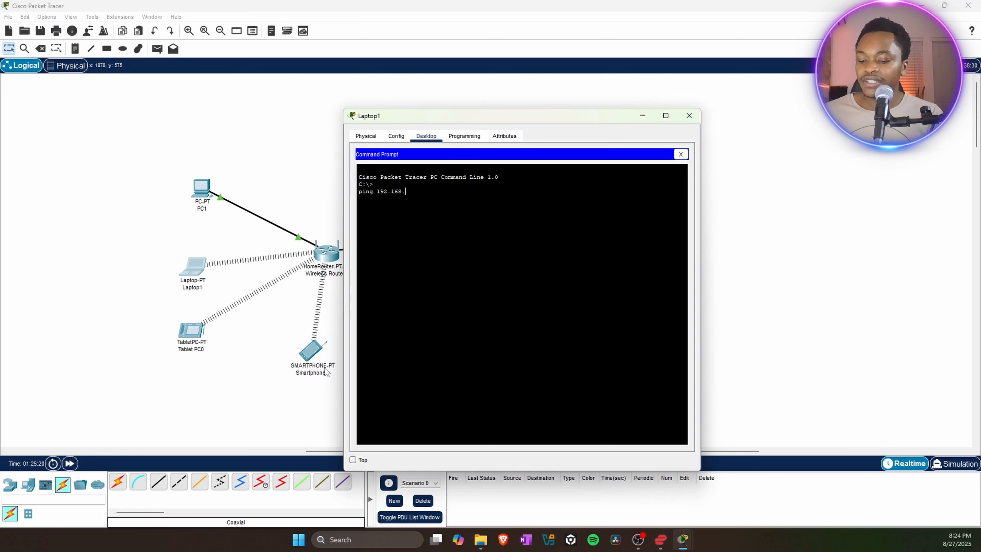
pyautogui.write('0.4')
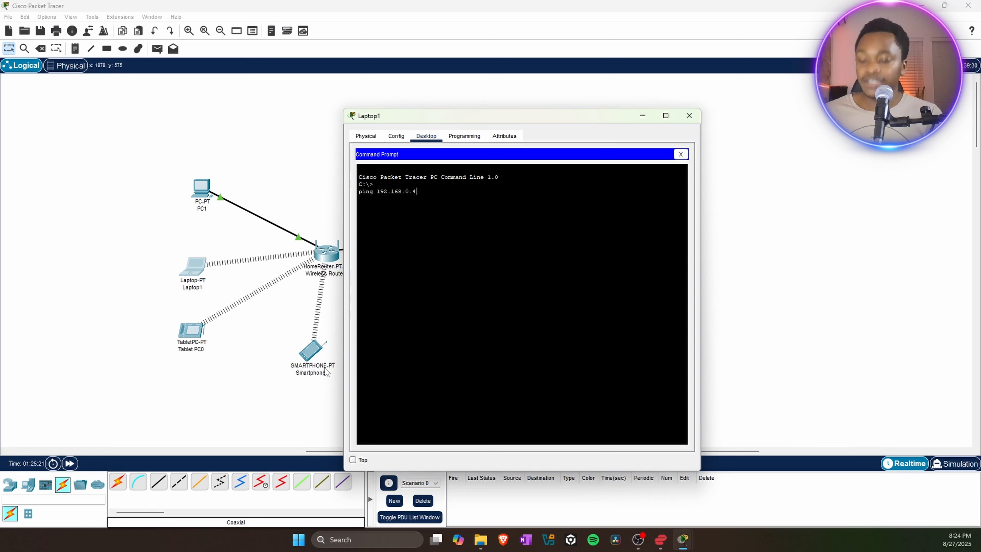
pyautogui.write('0')
pyautogui.press('Return')
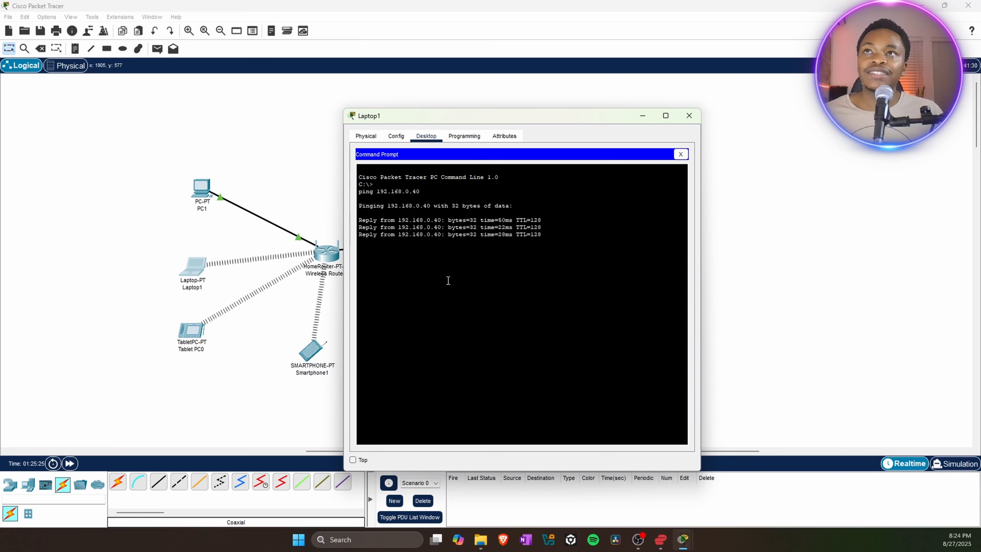
pyautogui.click(690, 117)
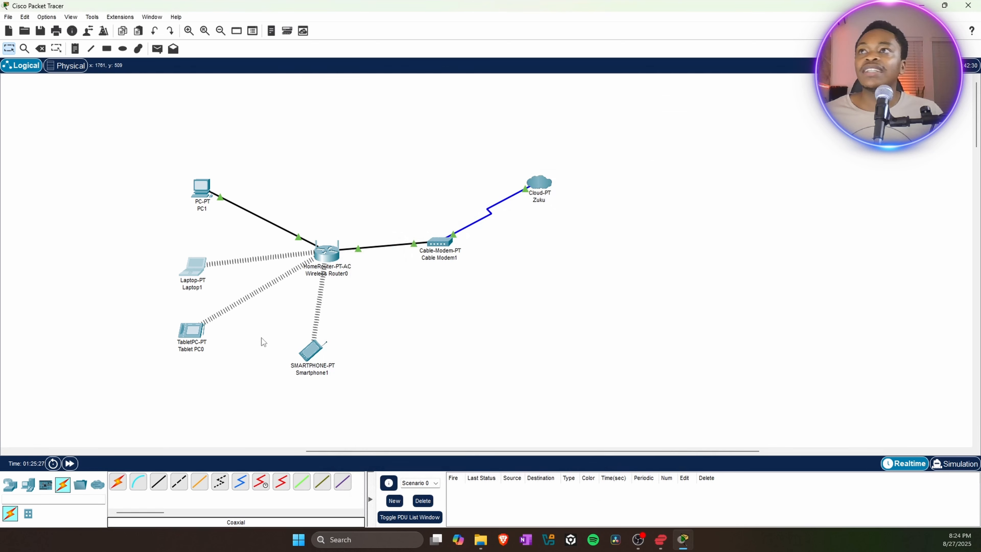
# Ping PC1 at 192.168.0.10 from Tablet PC0's Command Prompt with 0% loss, then close it.
pyautogui.doubleClick(193, 334)
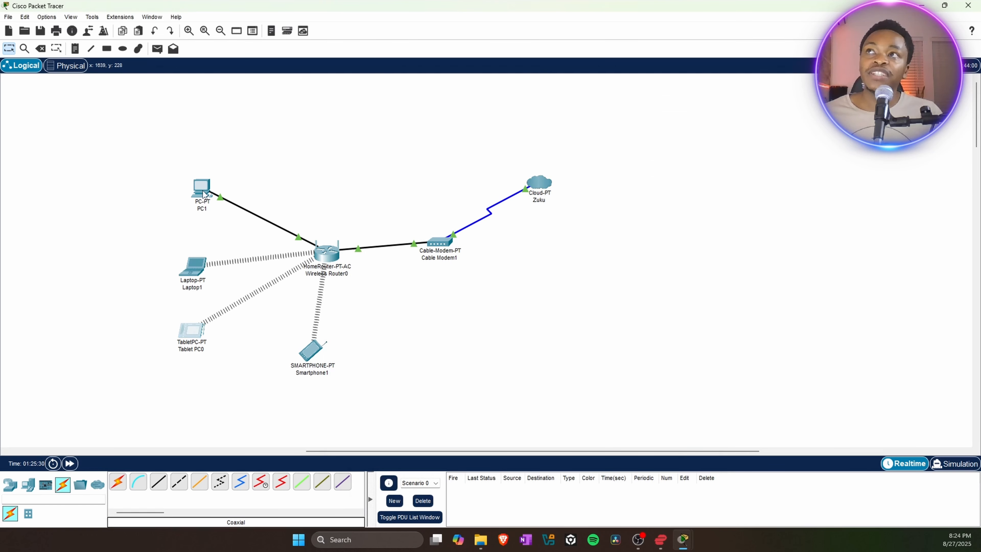
pyautogui.doubleClick(194, 337)
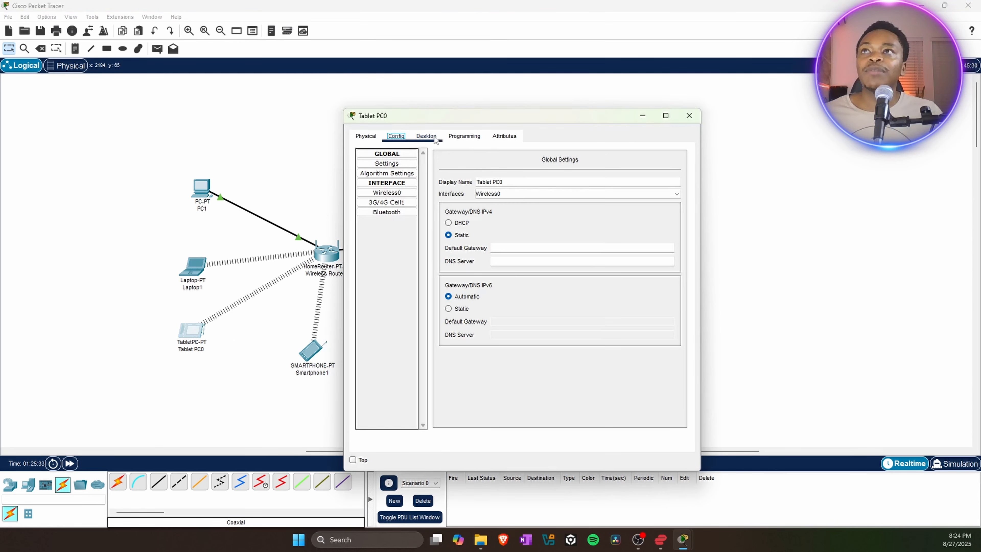
pyautogui.click(427, 136)
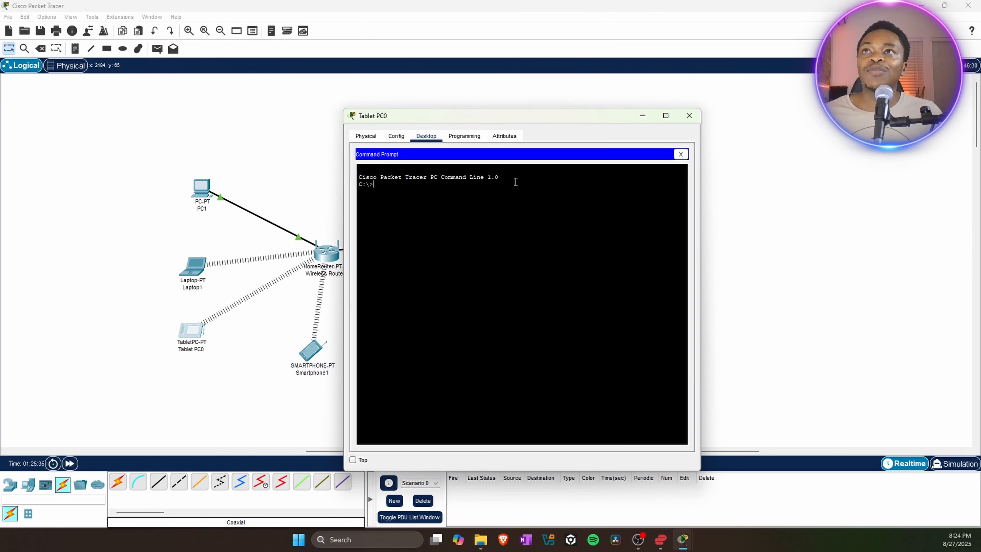
pyautogui.click(514, 182)
pyautogui.write('pimn')
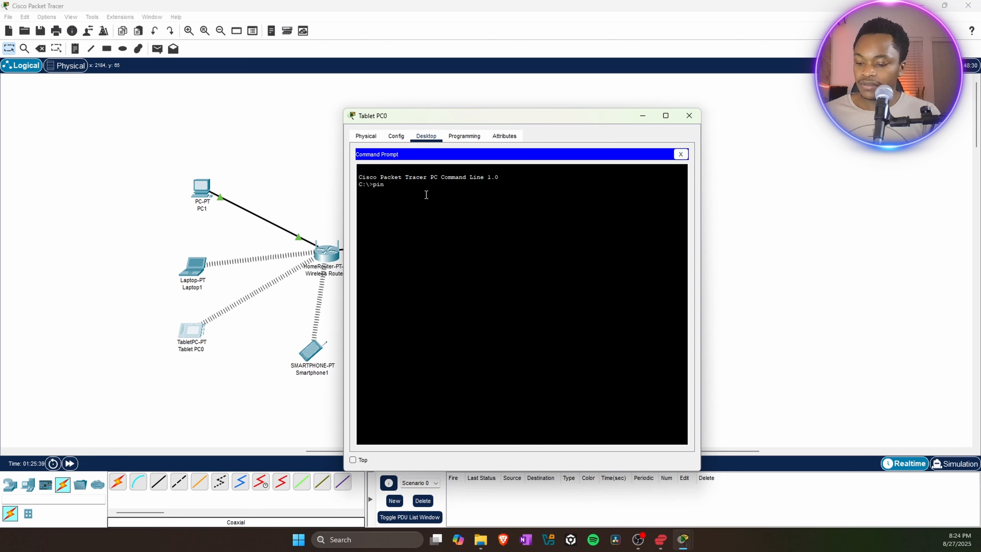
pyautogui.write(' 192.168.0.10')
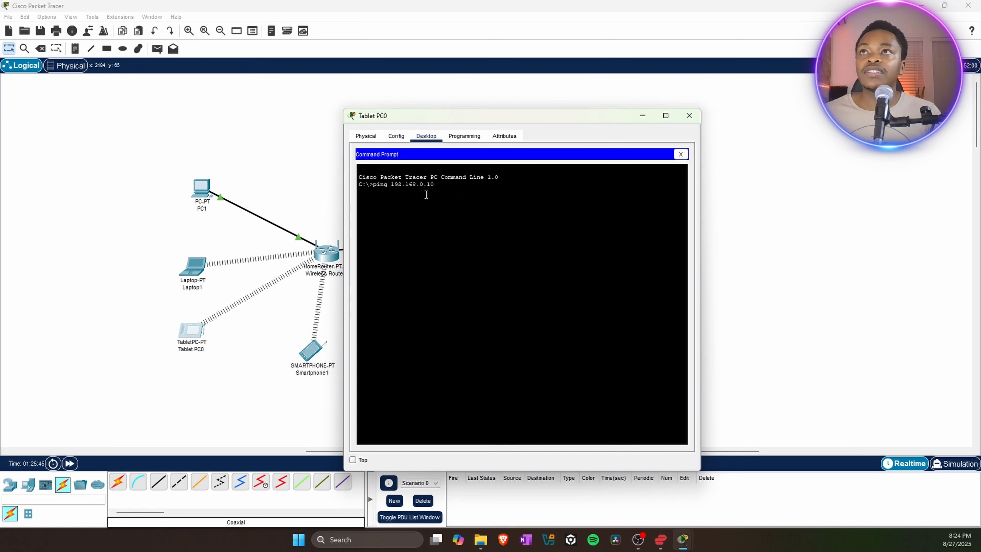
pyautogui.press('Return')
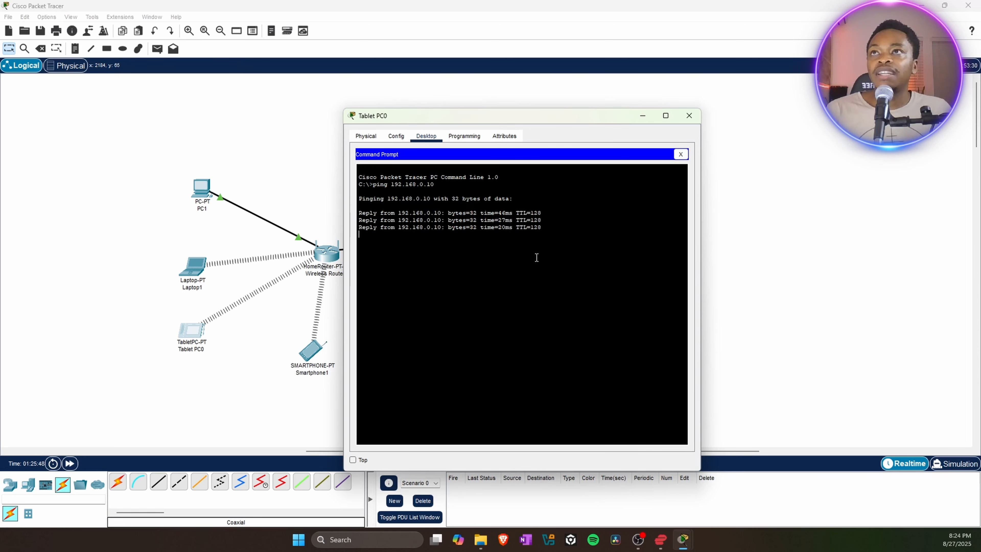
pyautogui.click(689, 116)
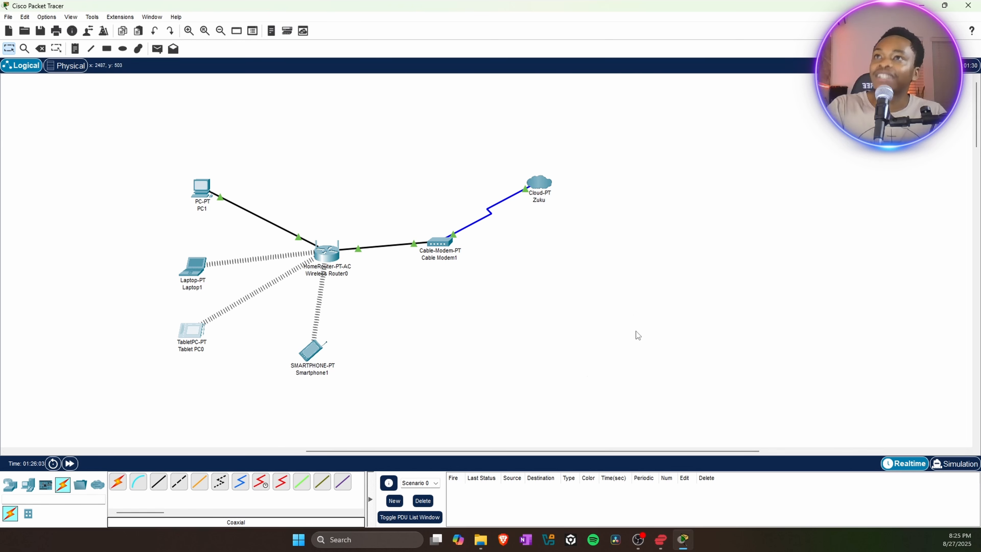
# Move the Zuku cloud level with the modem, then ping the router 192.168.0.1 from Smartphone1.
pyautogui.moveTo(543, 185); pyautogui.dragTo(543, 250)
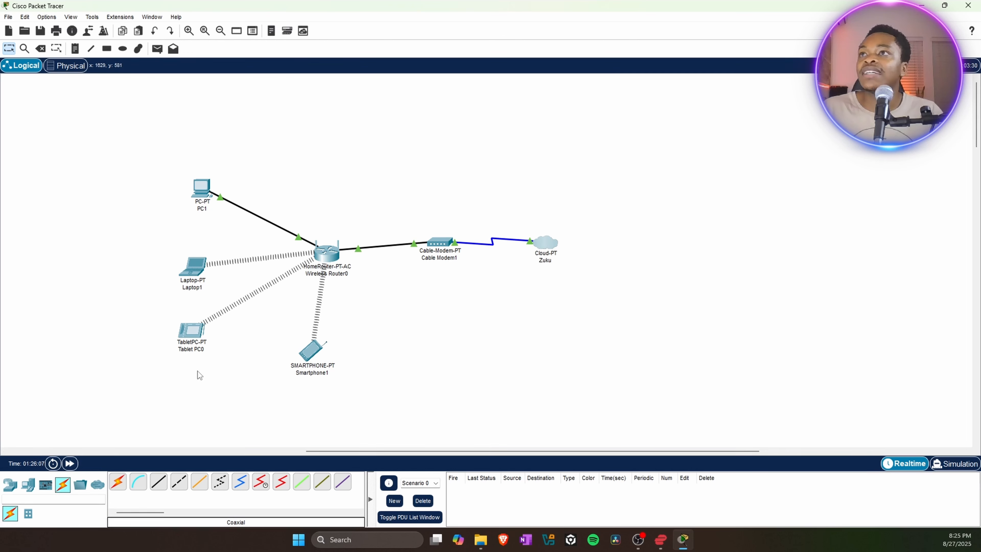
pyautogui.click(311, 353)
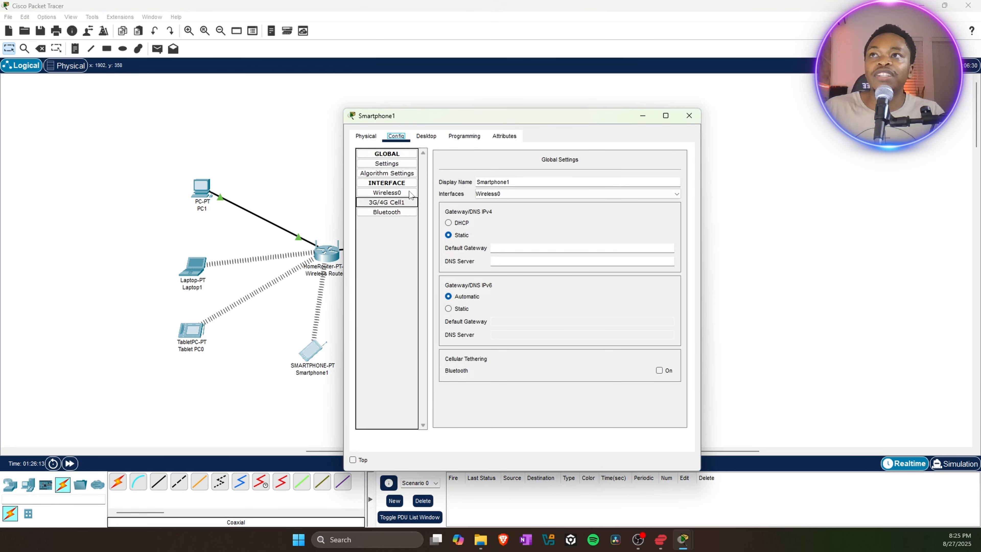
pyautogui.click(426, 135)
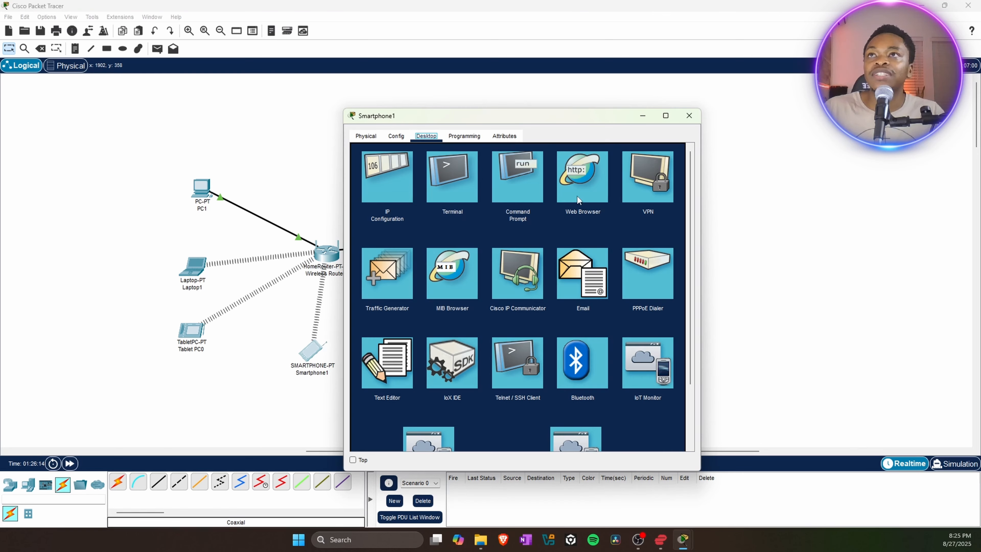
pyautogui.click(538, 187)
pyautogui.write('pingd192.168.0.1')
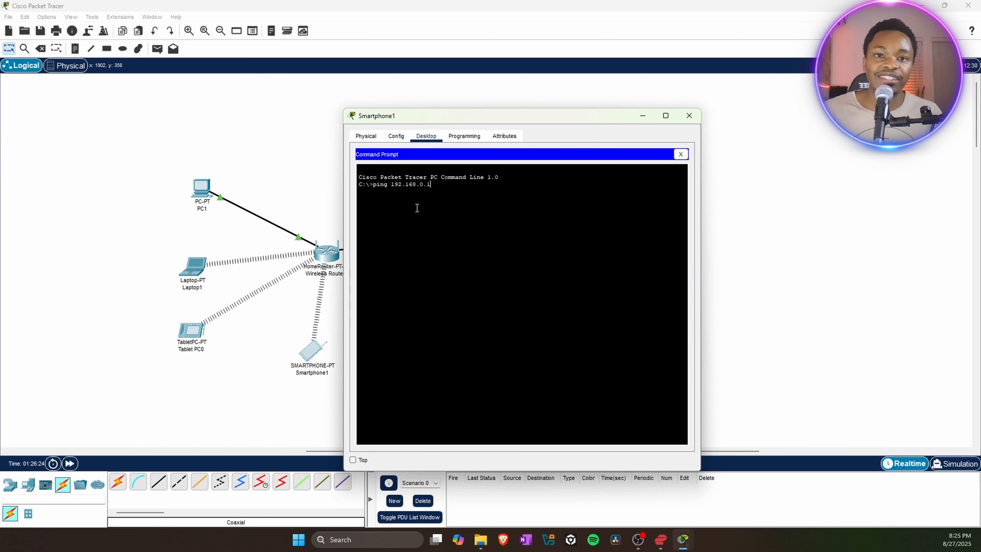
pyautogui.press('Return')
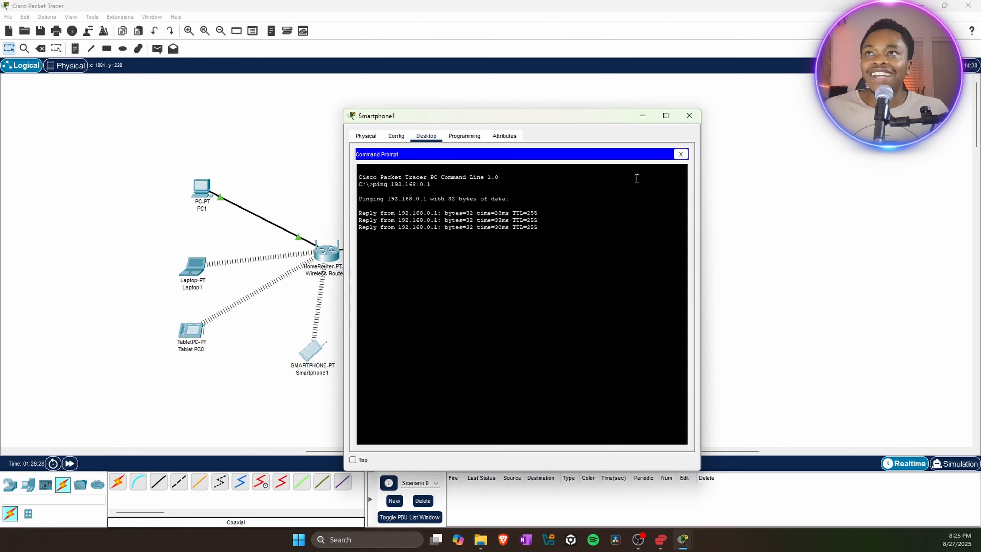
pyautogui.moveTo(463, 116); pyautogui.dragTo(632, 108)
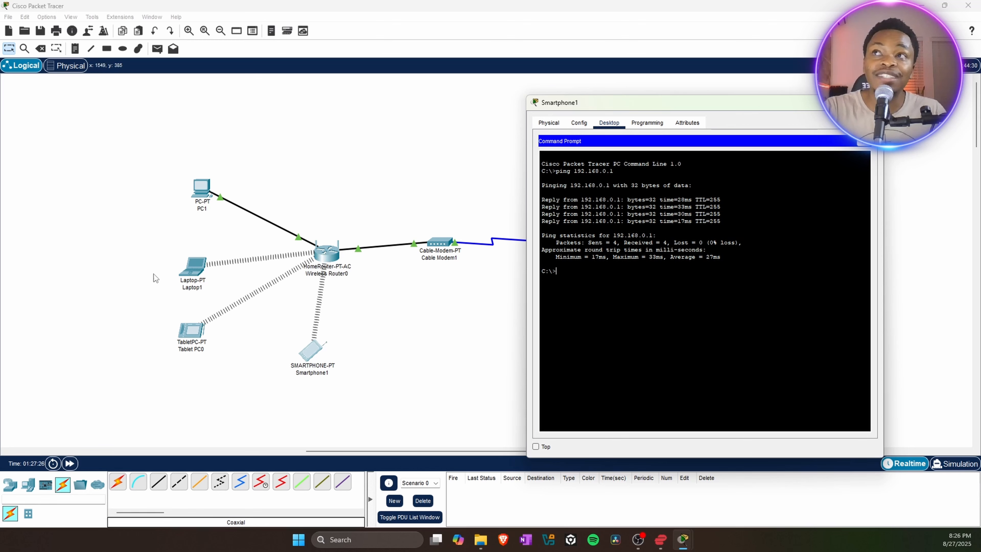
# Shift the Smartphone1 window right to reveal the Zuku cloud, then bring the workspace forward.
pyautogui.moveTo(678, 105); pyautogui.dragTo(790, 112)
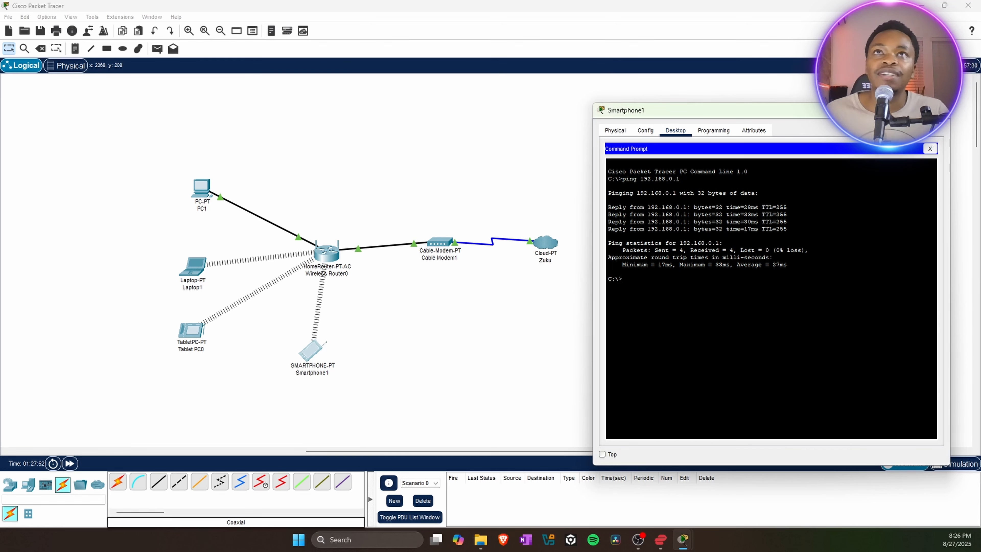
pyautogui.click(558, 186)
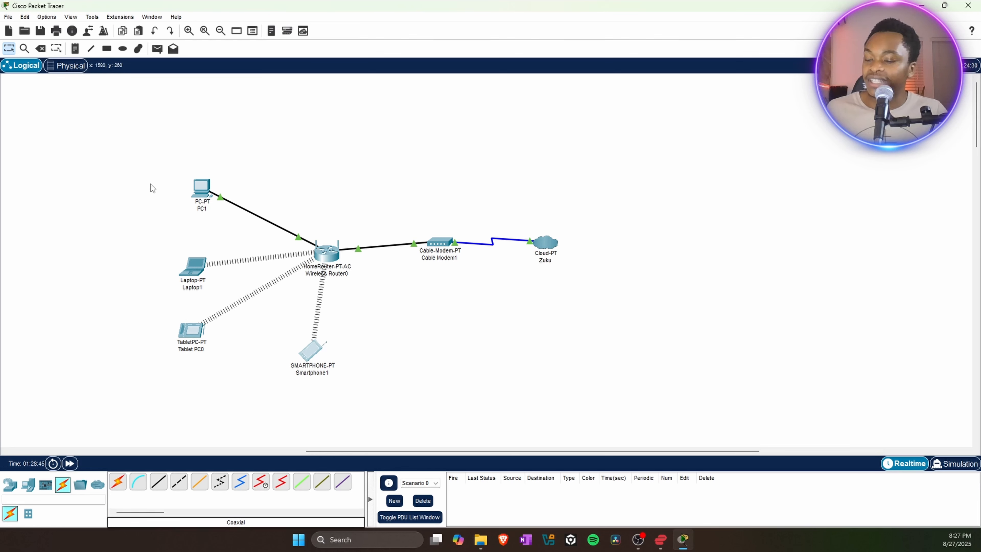
pyautogui.moveTo(123, 147); pyautogui.dragTo(335, 410)
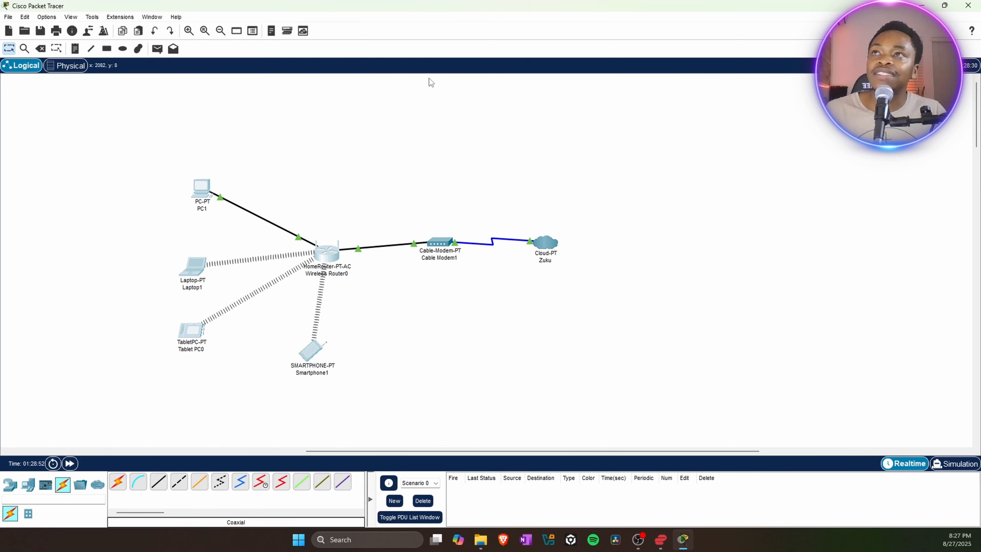
pyautogui.moveTo(355, 114); pyautogui.dragTo(644, 421)
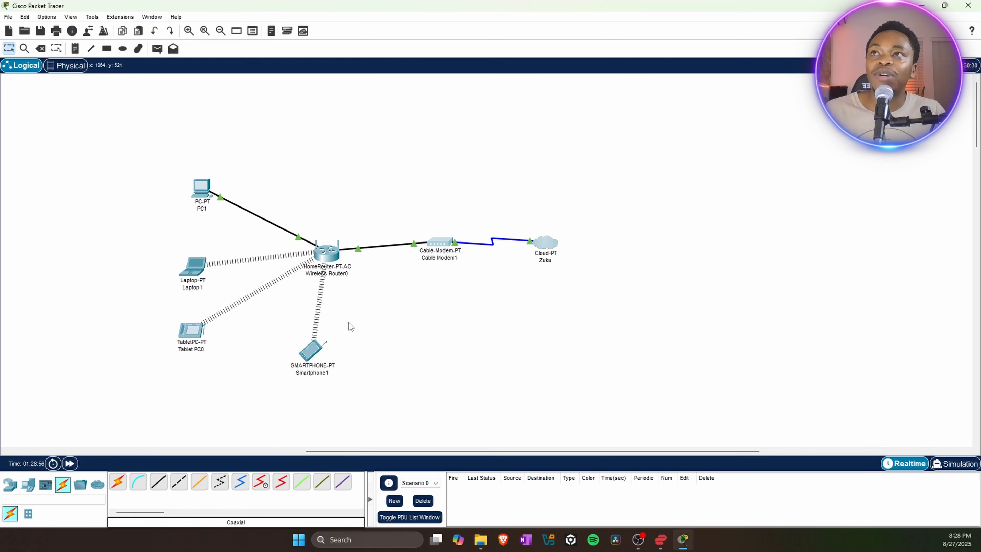